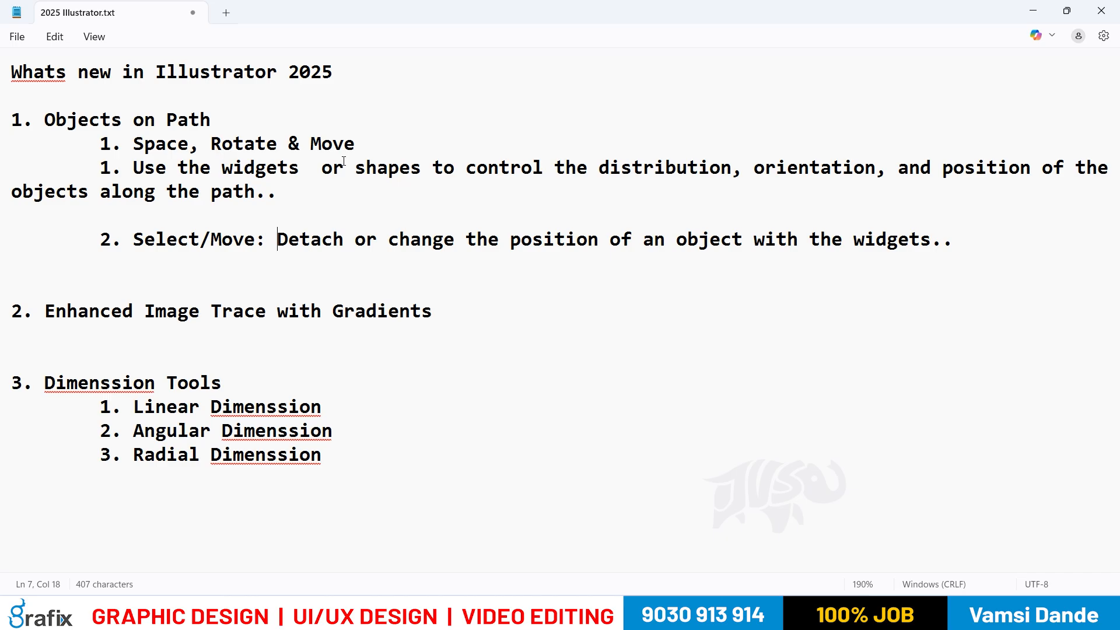
Switch between the Illustrator artwork and the 2025 Illustrator notes to review the "Space, Rotate & Move" item
key("alt+Tab")
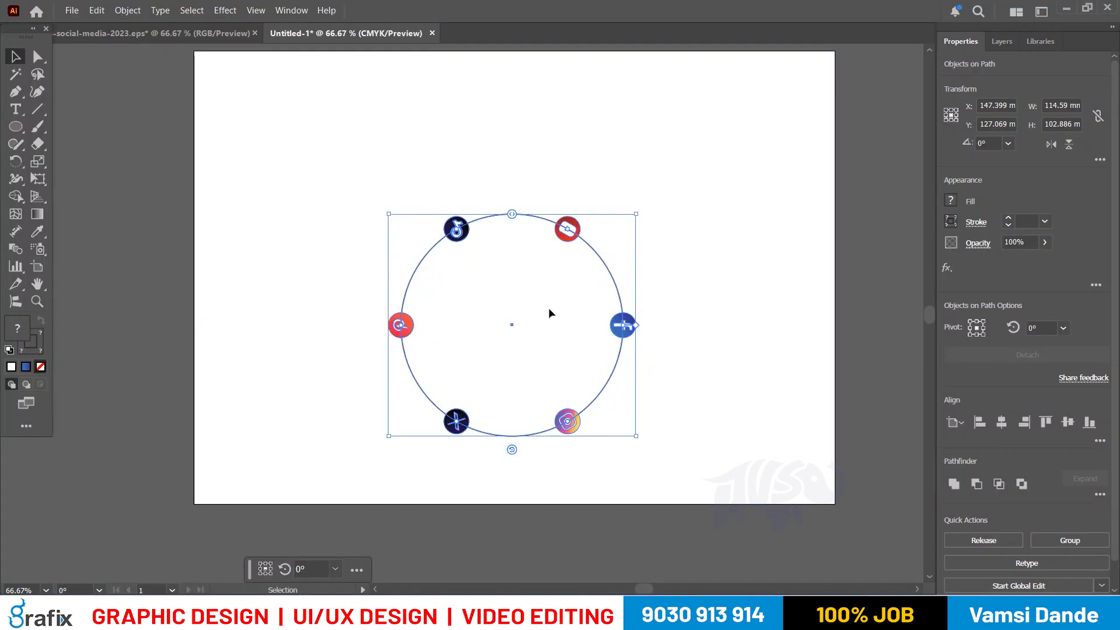
left_click_drag(508, 221, 530, 251)
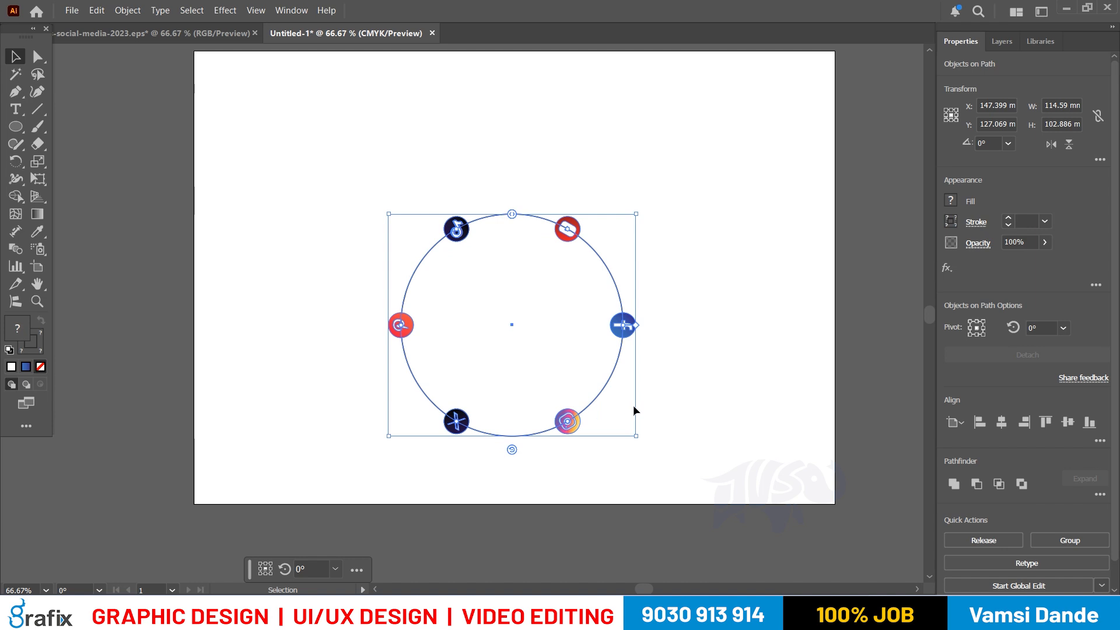
key("Tab")
key("alt+Tab")
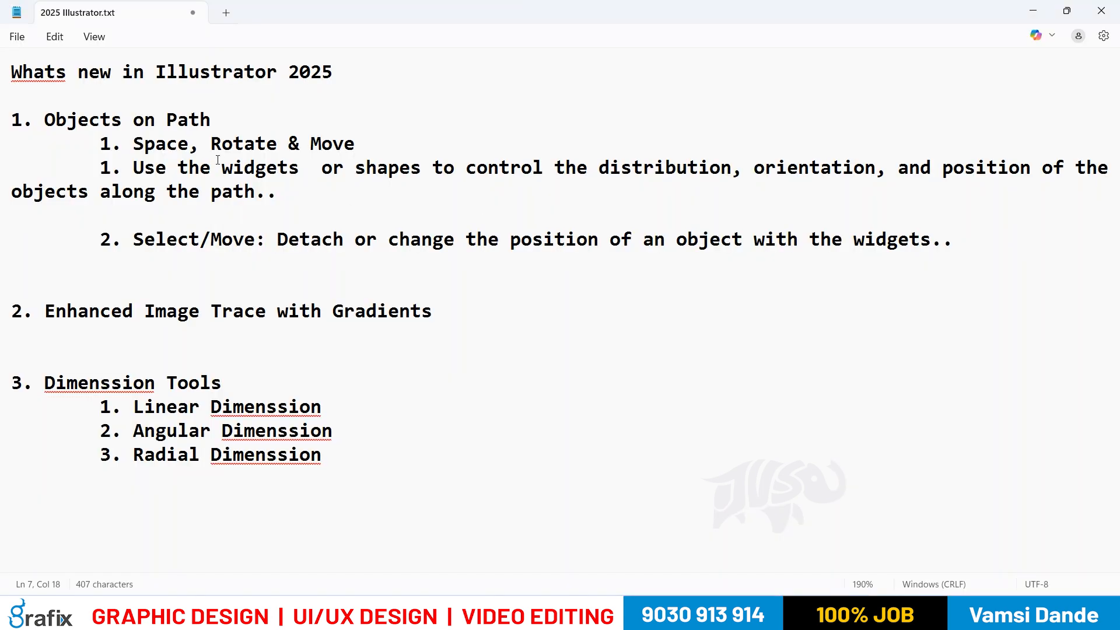
double_click(146, 143)
key("alt+Tab")
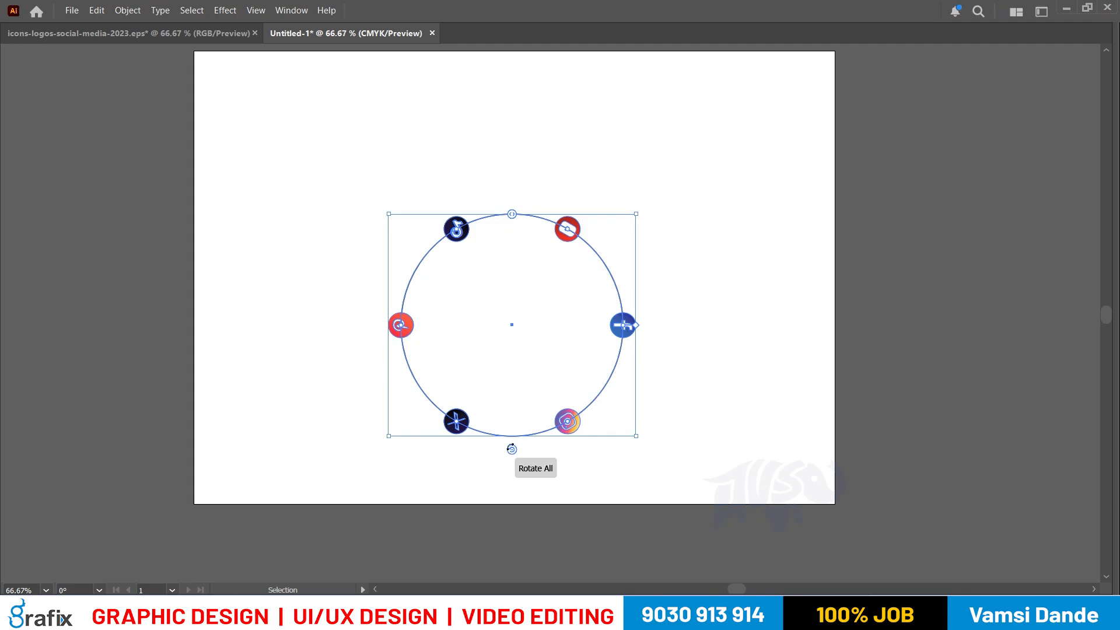
Rotate all icons on the circular path together around their own centres to about 65°
left_click_drag(512, 449, 536, 351)
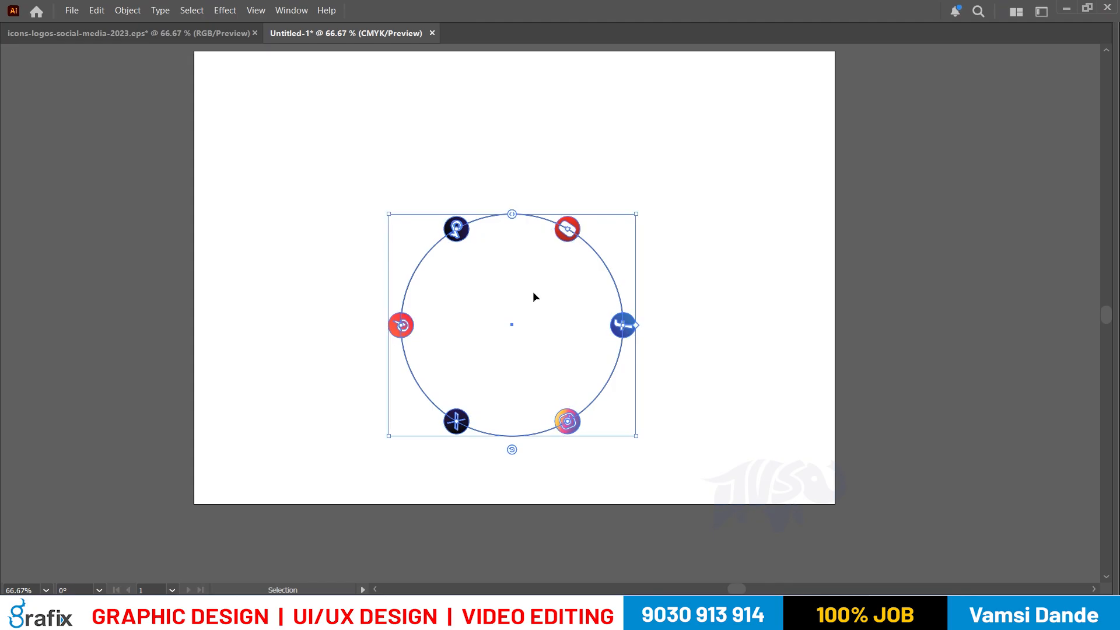
scroll(534, 277, "up", 1)
left_click_drag(500, 529, 537, 529)
left_click(357, 394)
left_click(344, 353)
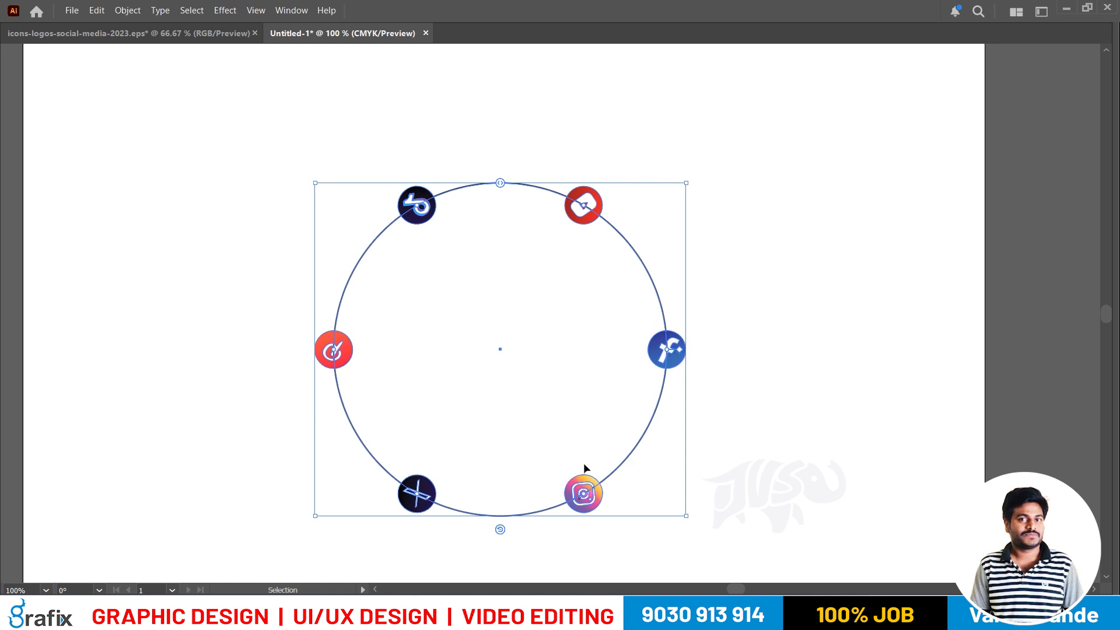
Reorder the icons along the circle: Instagram upper right, YouTube right, Facebook lower right, X left and the red icon lower left
left_click_drag(663, 350, 598, 501)
left_click_drag(590, 211, 657, 342)
left_click(662, 214)
left_click(579, 194)
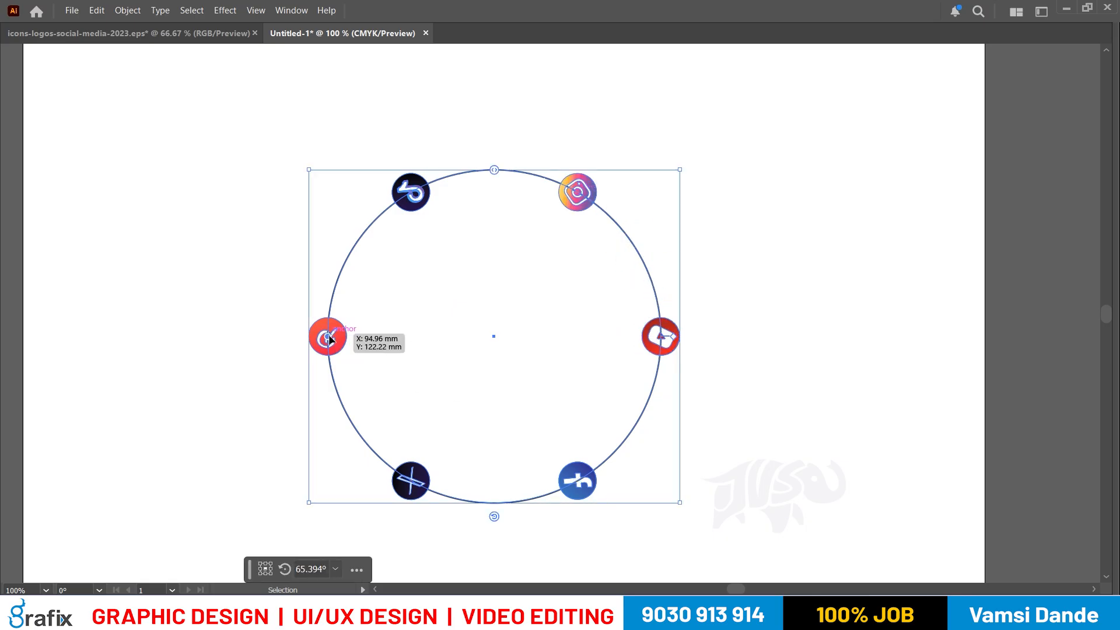
left_click_drag(330, 339, 411, 480)
mouse_move(494, 170)
left_mouse_down()
mouse_move(469, 176)
mouse_move(421, 225)
mouse_move(431, 292)
mouse_move(418, 257)
mouse_move(369, 220)
mouse_move(498, 186)
left_mouse_up()
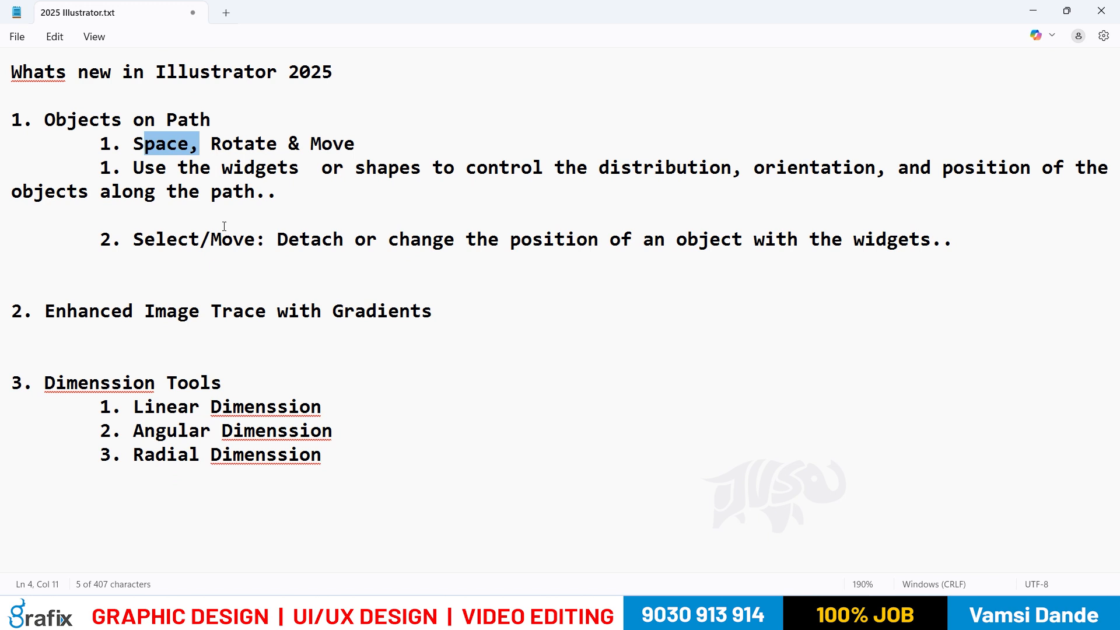
left_click(234, 191)
left_click_drag(222, 71, 384, 84)
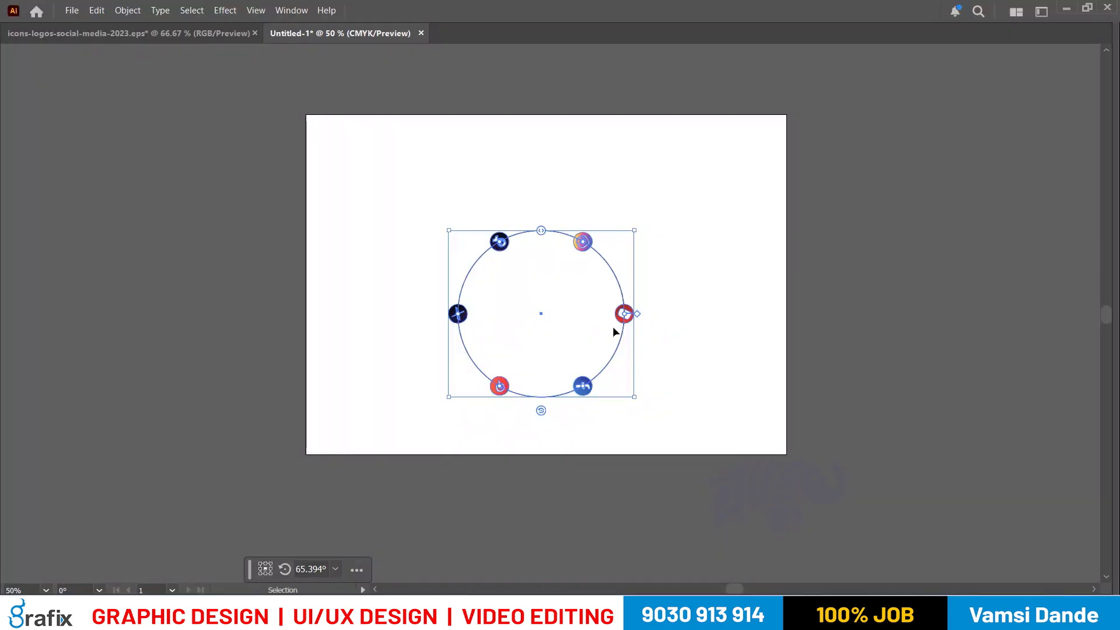
Expand the Objects on Path icon ring and ungroup the result into separate objects
key("Tab")
key("ctrl+1")
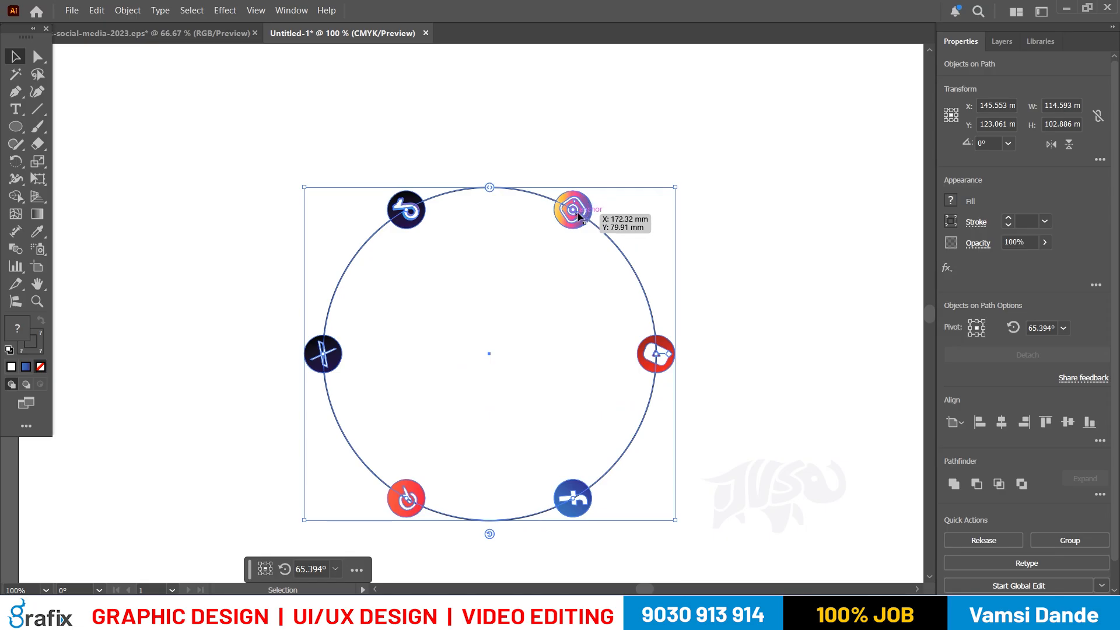
left_click(127, 10)
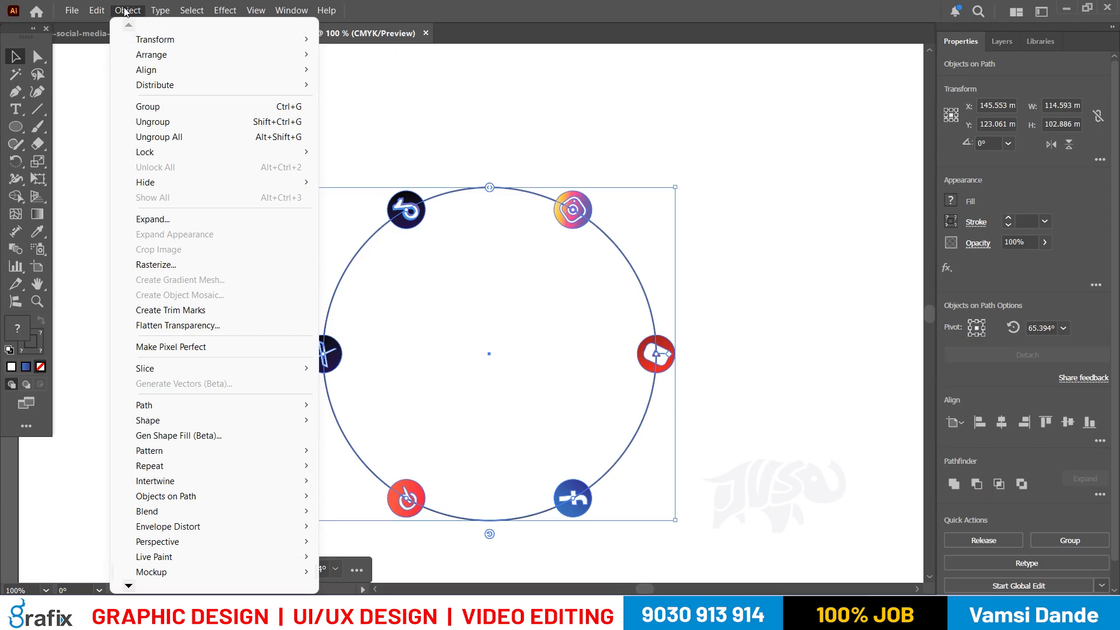
mouse_move(165, 499)
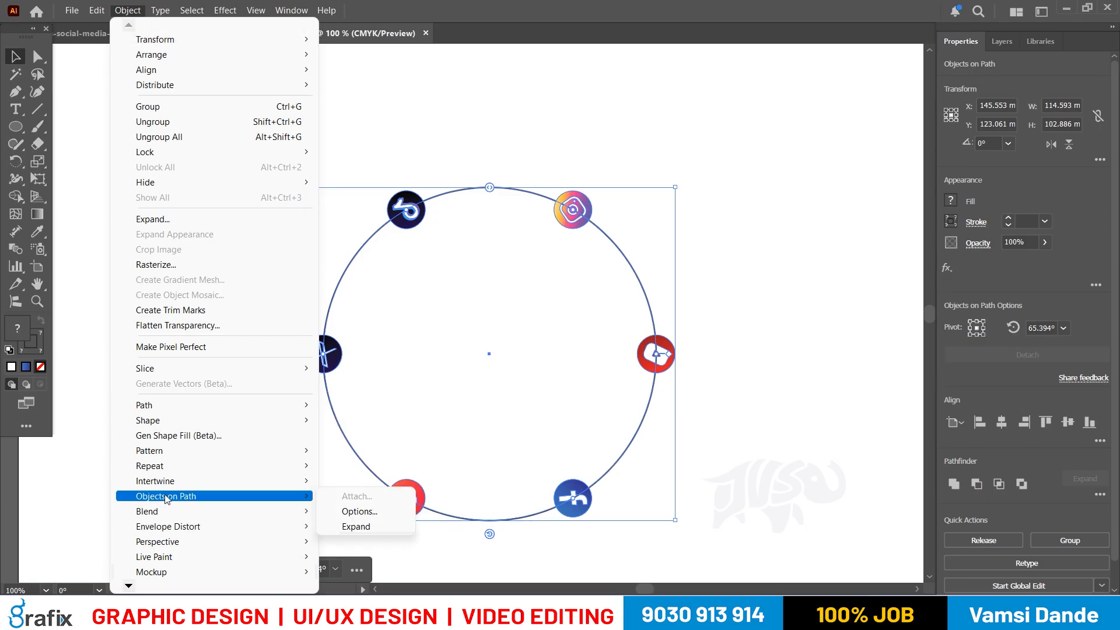
left_click(342, 525)
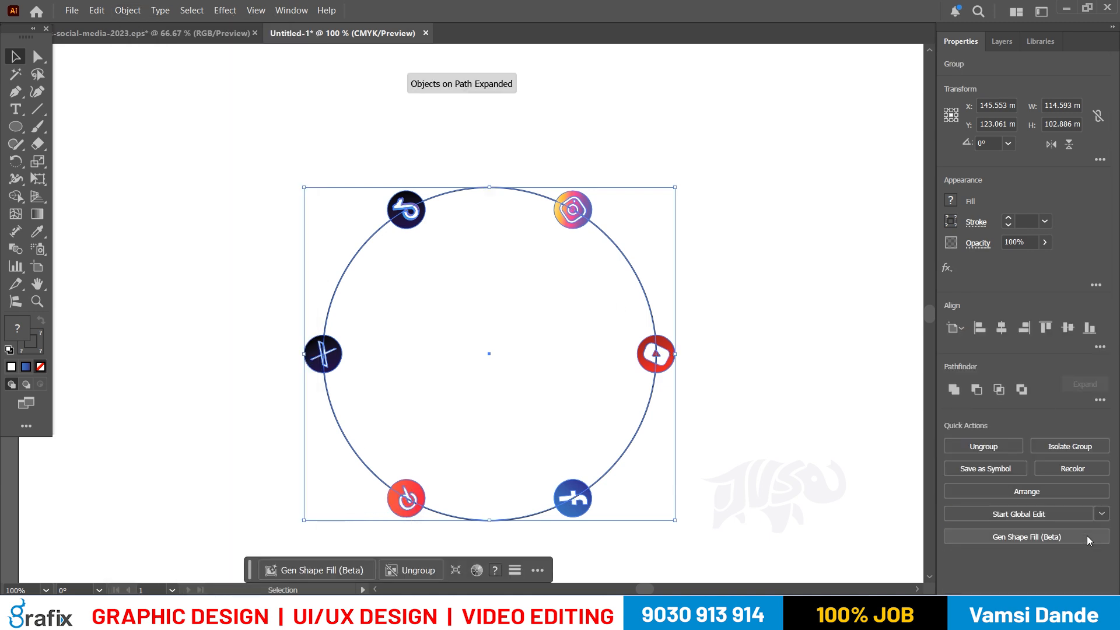
scroll(542, 421, "down", 1)
right_click(590, 195)
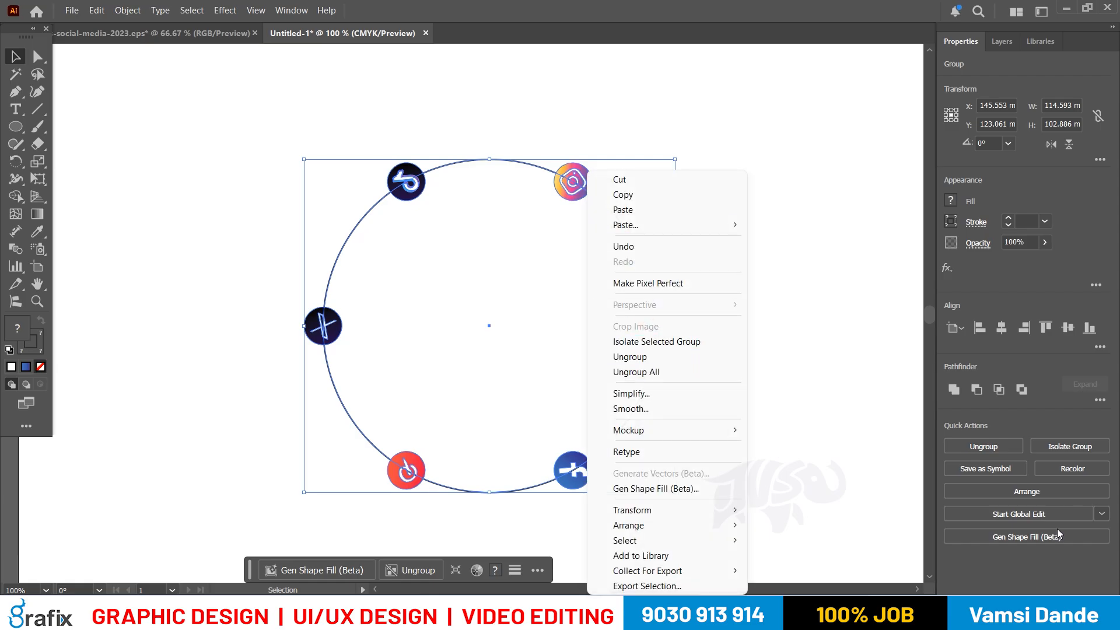
left_click(988, 453)
left_click(802, 376)
Try moving the YouTube and Instagram icons off the circle, and undo both moves
left_click_drag(662, 332, 730, 335)
left_click_drag(583, 192, 607, 165)
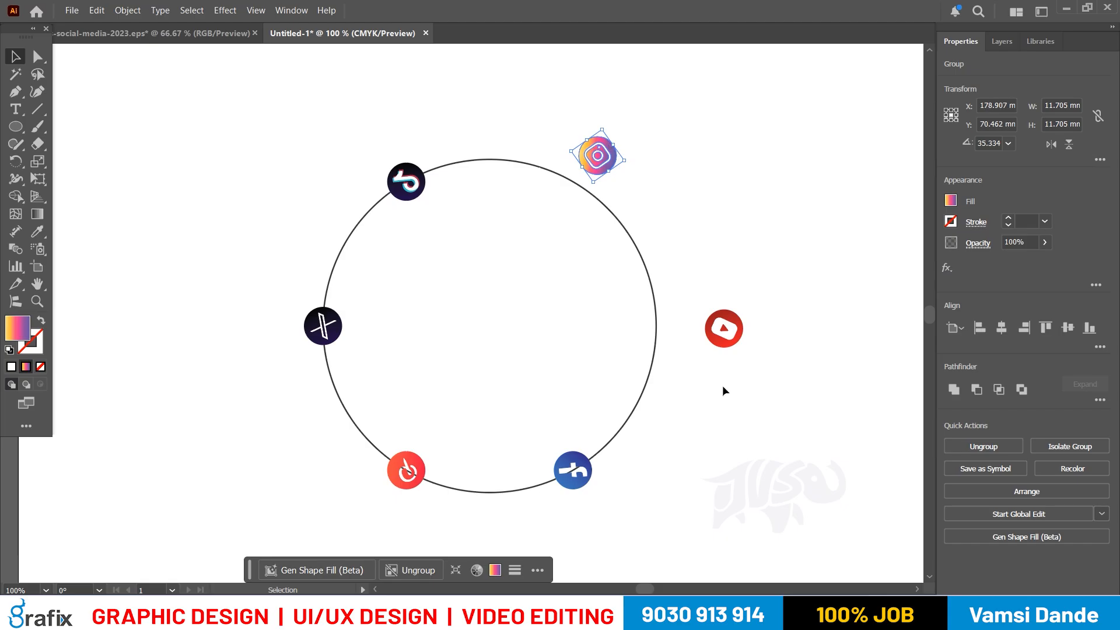
key("ctrl+z")
key("ctrl+z")
Delete the circular path that runs behind the six social media icons
left_click(767, 457)
left_click_drag(654, 294, 485, 246)
key("Delete")
scroll(592, 336, "down", 5)
scroll(583, 343, "up", 4)
left_click_drag(370, 177, 685, 424)
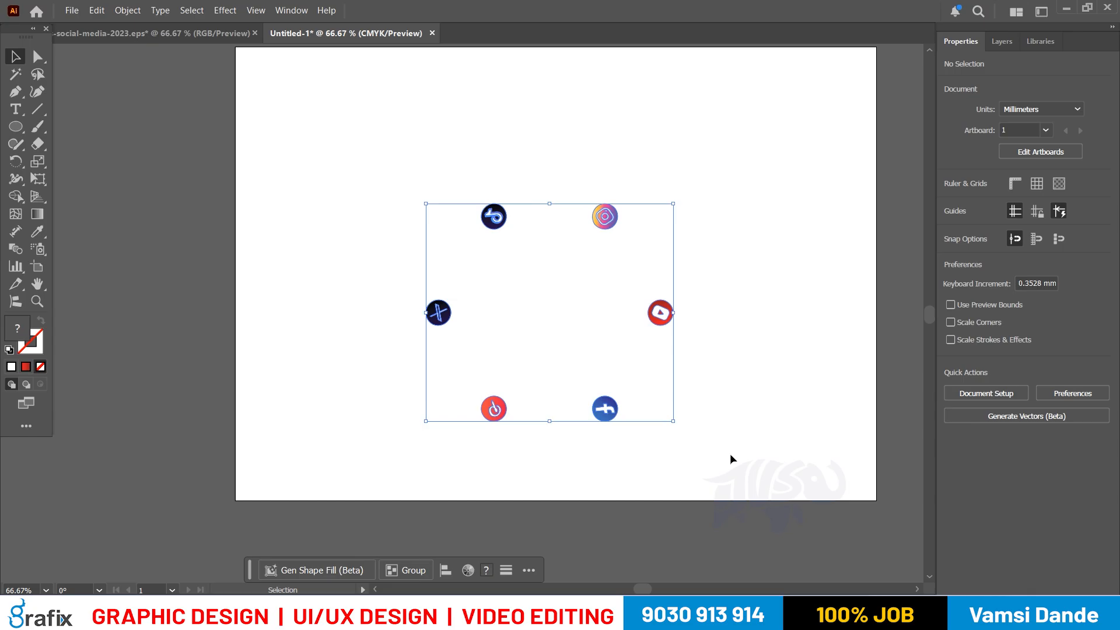
left_click(865, 411)
left_click_drag(474, 299, 392, 205)
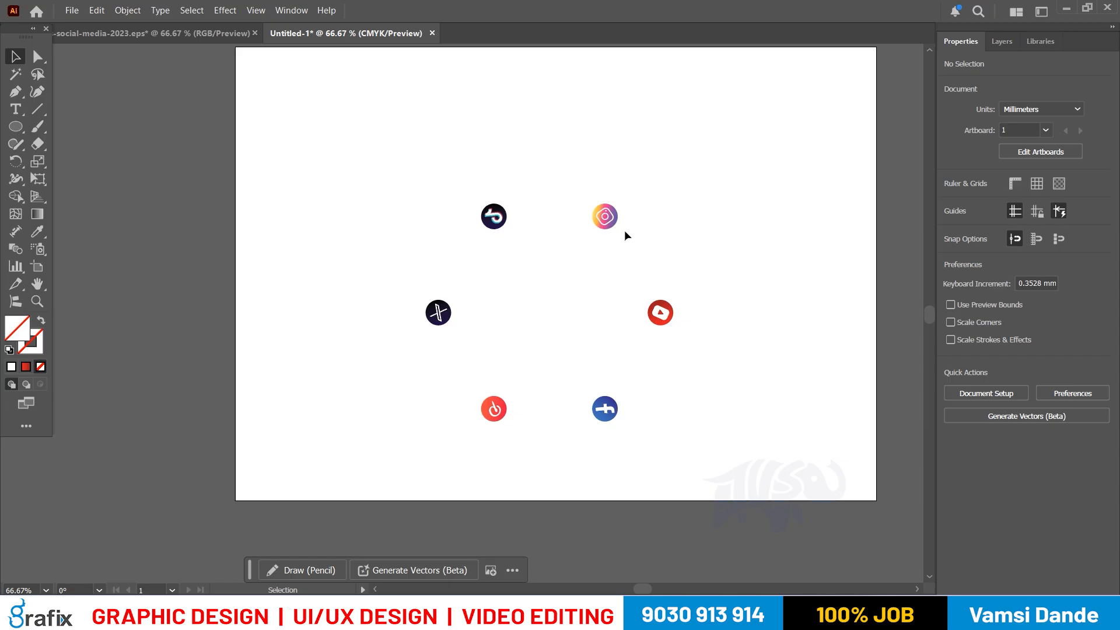
key("space")
left_click_drag(255, 227, 242, 266)
Review the "Enhanced Image Trace with Gradients" item in the 2025 Illustrator notes, and switch to Chrome
key("alt+Tab")
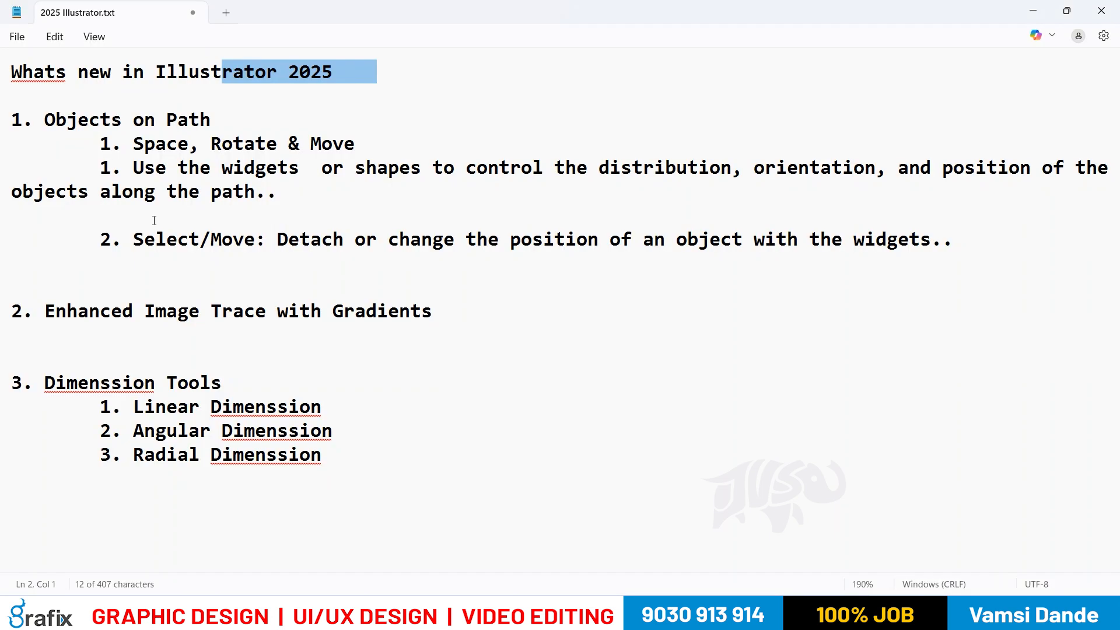
left_click_drag(32, 104, 532, 222)
left_click(532, 222)
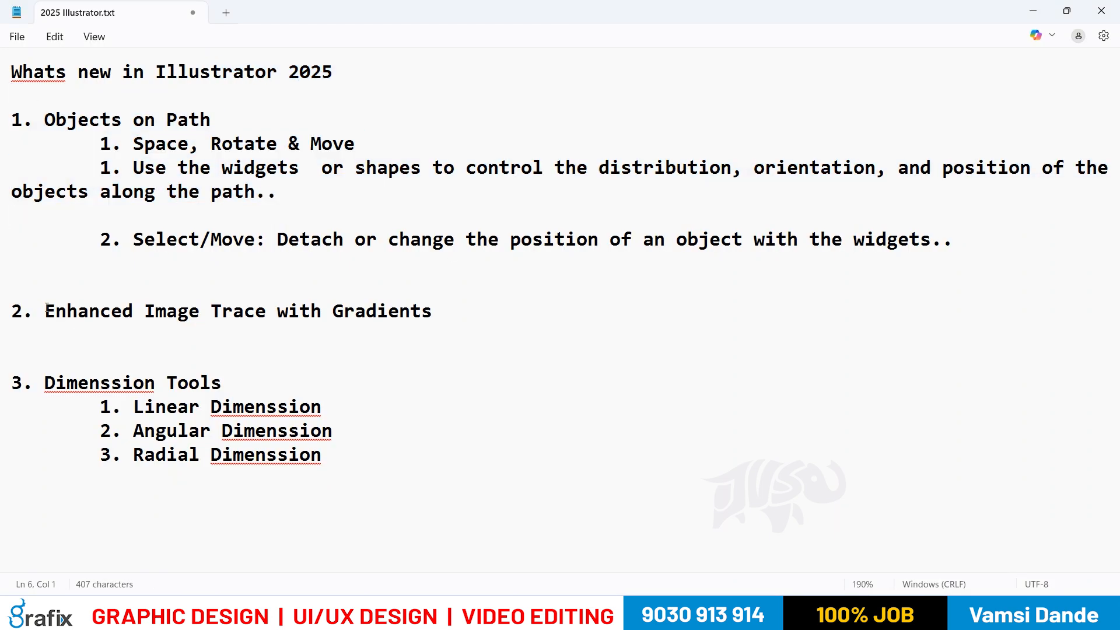
left_click_drag(46, 308, 452, 302)
left_click(523, 375)
key("super+d")
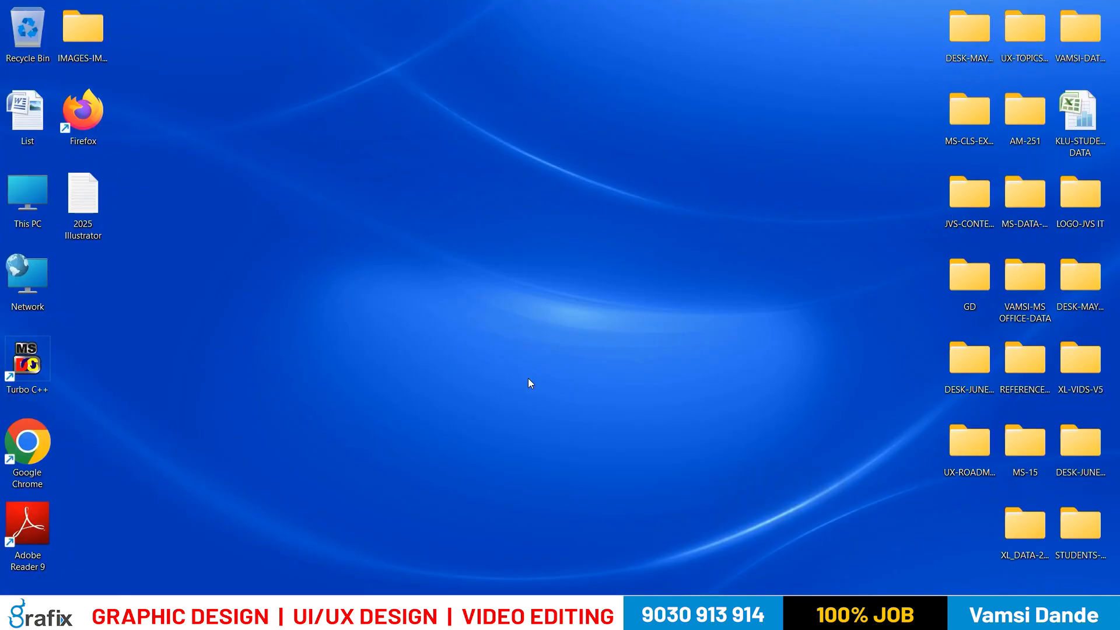
key("super+d")
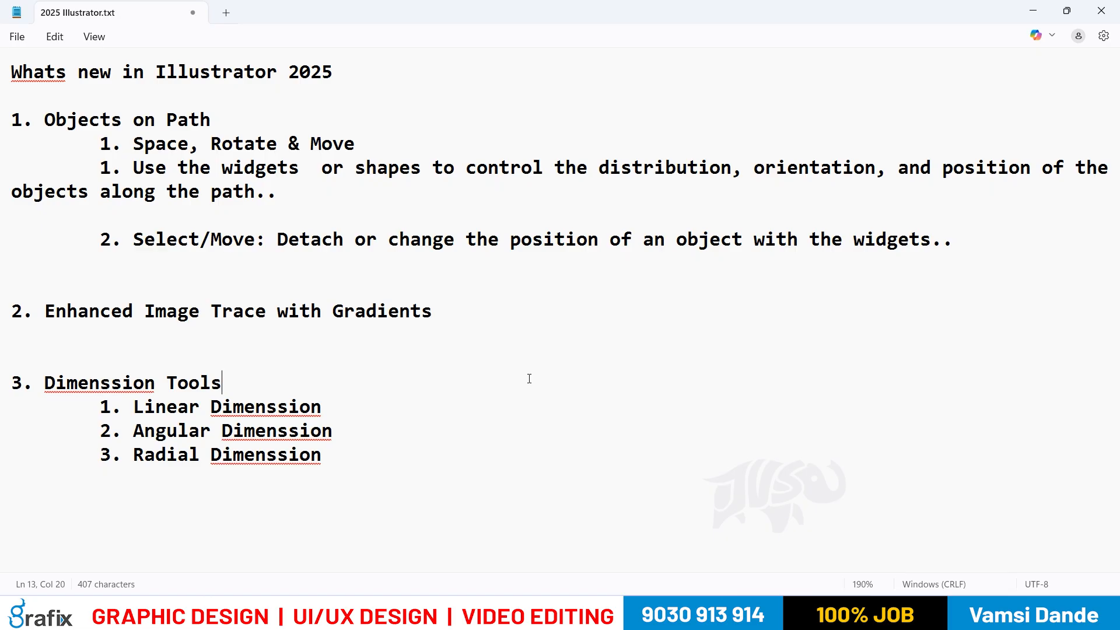
key("alt+Tab")
key("ctrl+t")
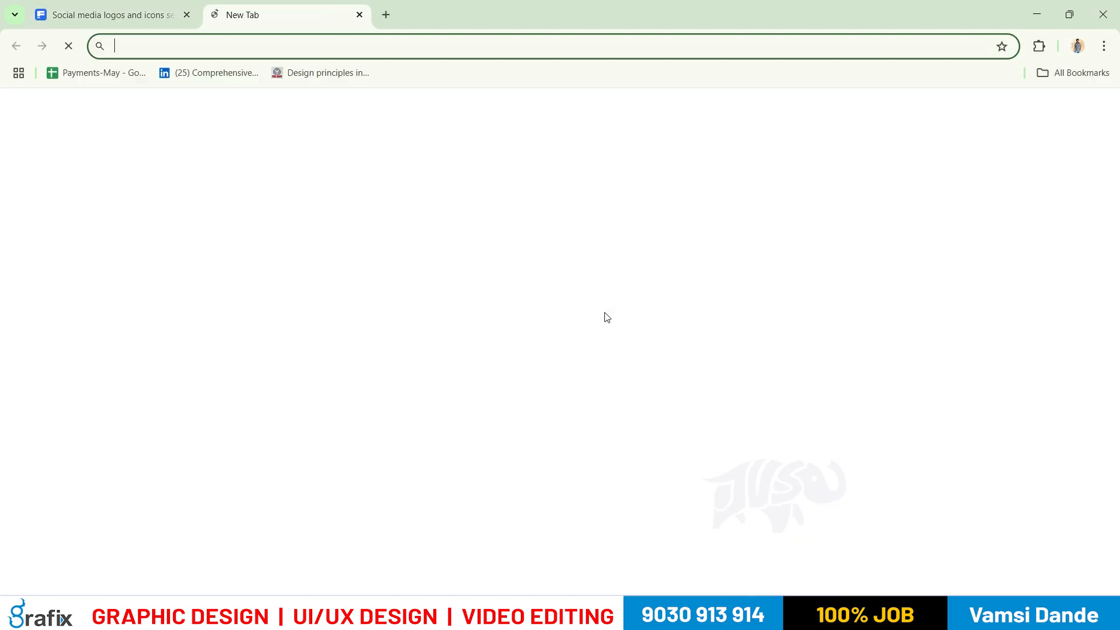
type("g")
key("Escape")
key("Escape")
left_click(361, 15)
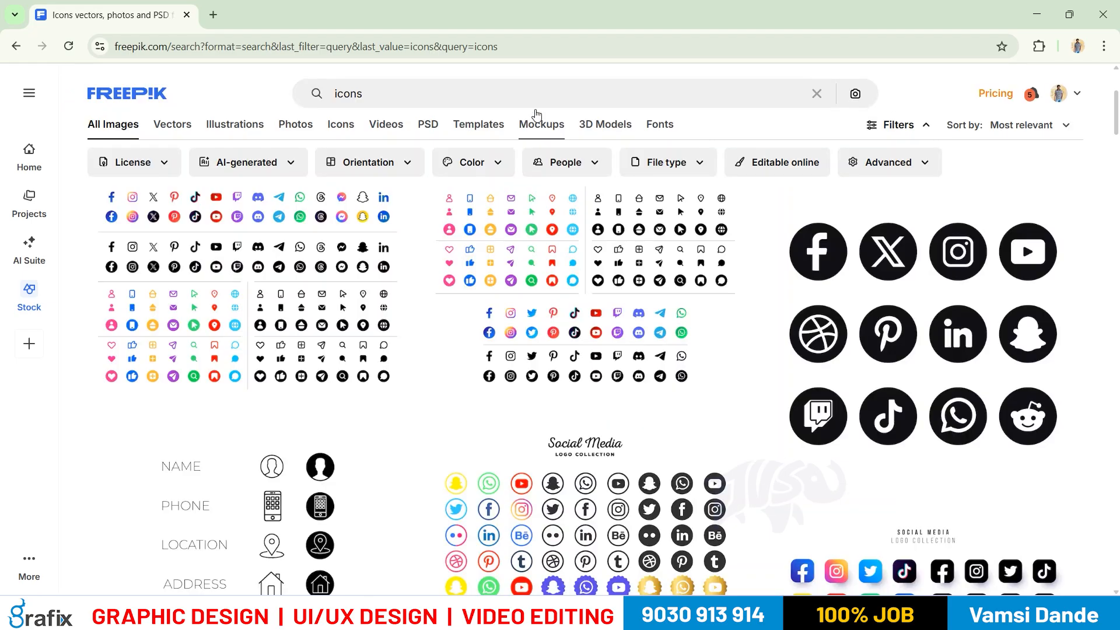
Search Freepik for "gradient logos", replacing the previous icons query
left_click_drag(498, 97, 69, 105)
type("gradie")
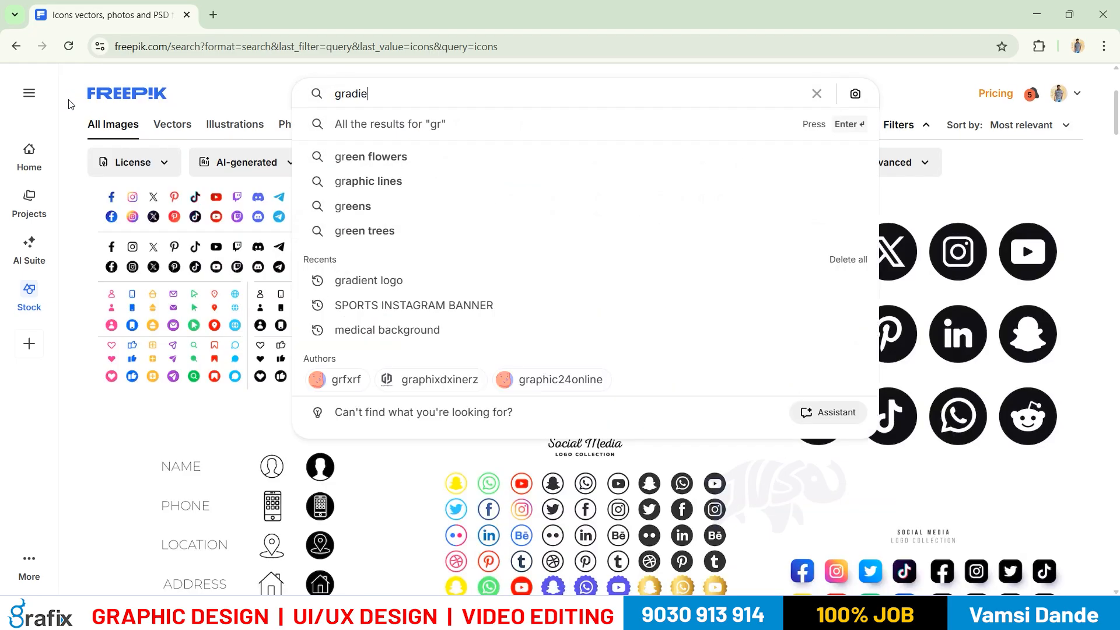
type("nt")
key("Return")
scroll(389, 178, "down", 3)
scroll(390, 178, "up", 3)
left_click(407, 99)
type("logos")
key("Return")
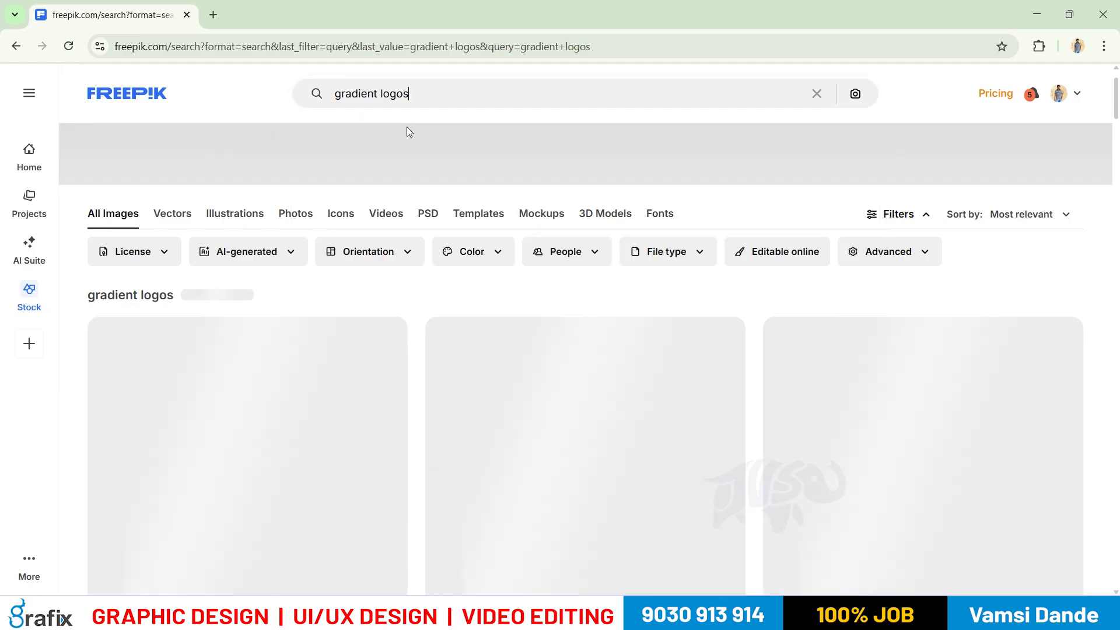
Browse the gradient logo results, preview the abstract colorful swirl logo on the dark background, and return to the results
scroll(169, 305, "down", 5)
scroll(170, 305, "down", 12)
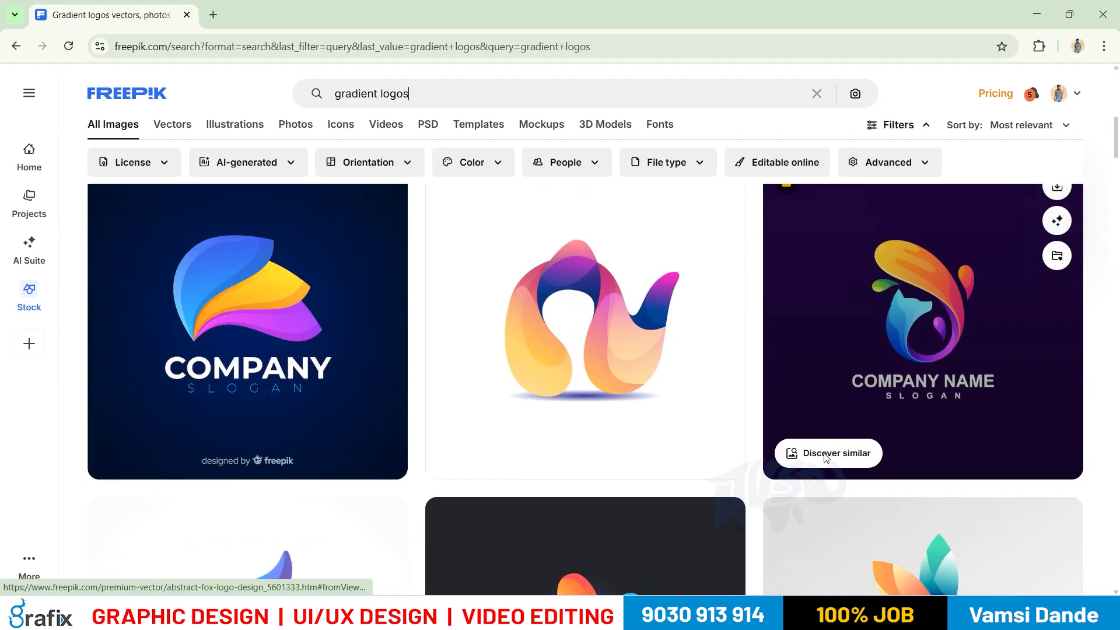
scroll(761, 430, "down", 10)
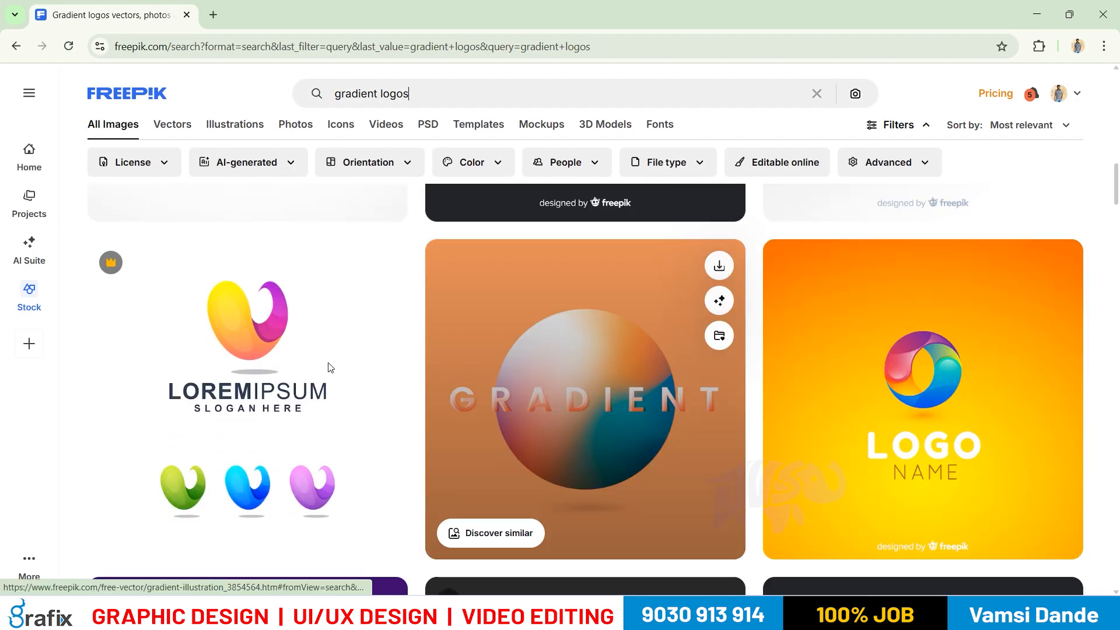
scroll(663, 400, "down", 3)
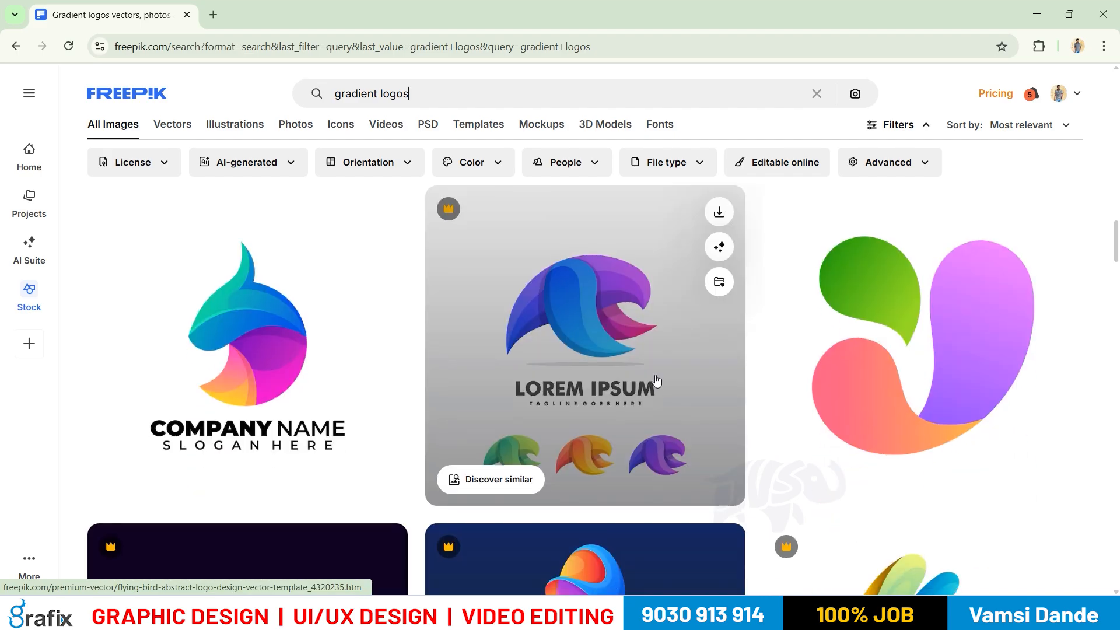
scroll(511, 375, "down", 10)
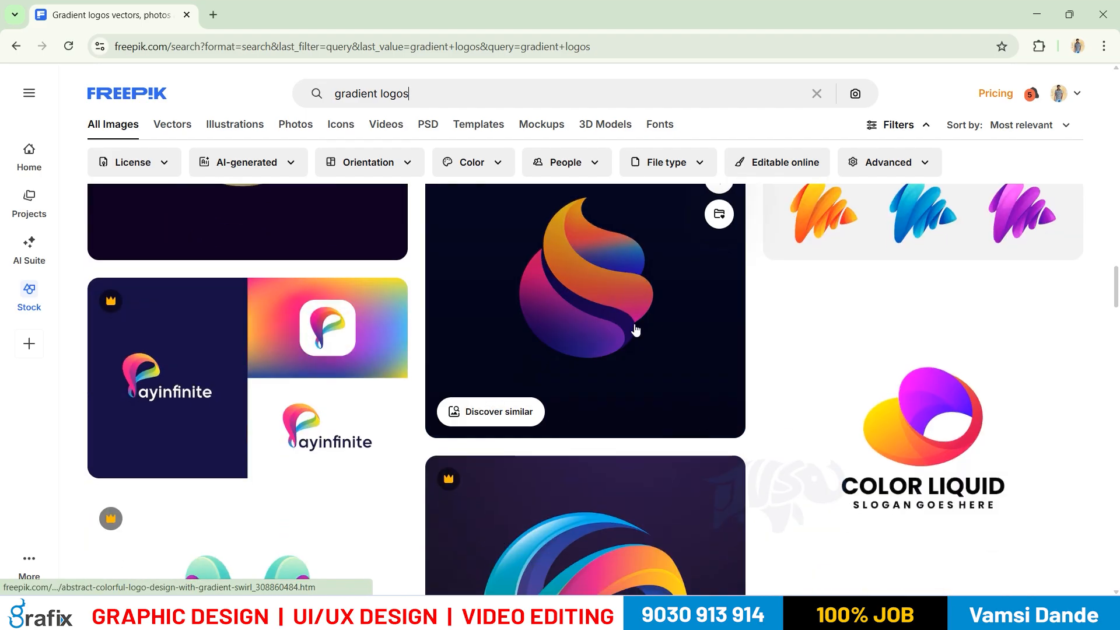
left_click(635, 330)
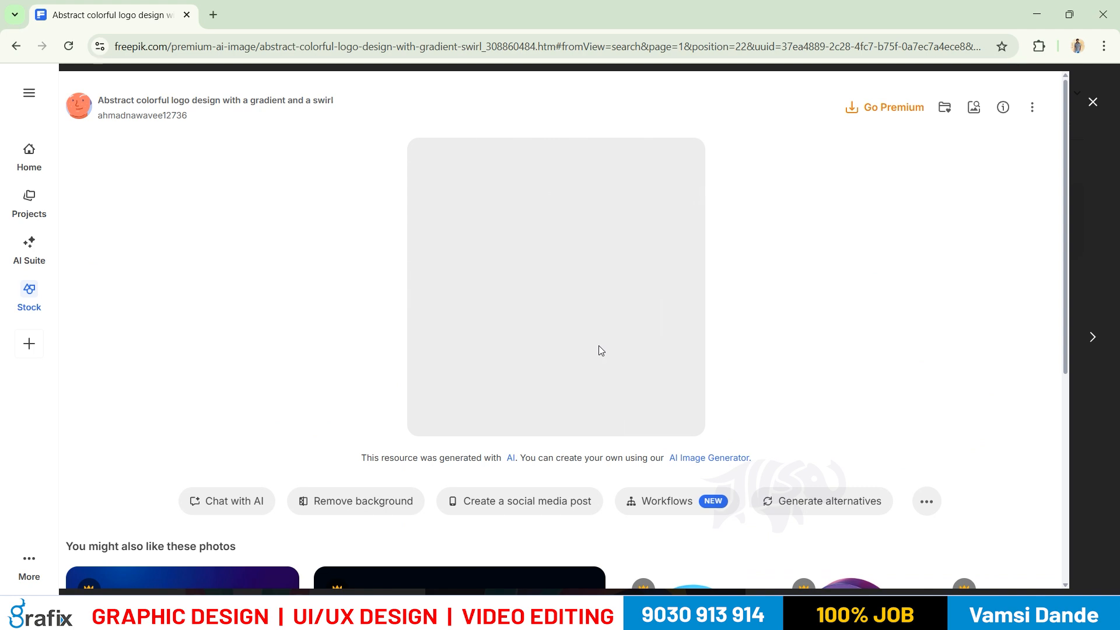
right_click(574, 318)
left_click(482, 306)
key("alt+Left")
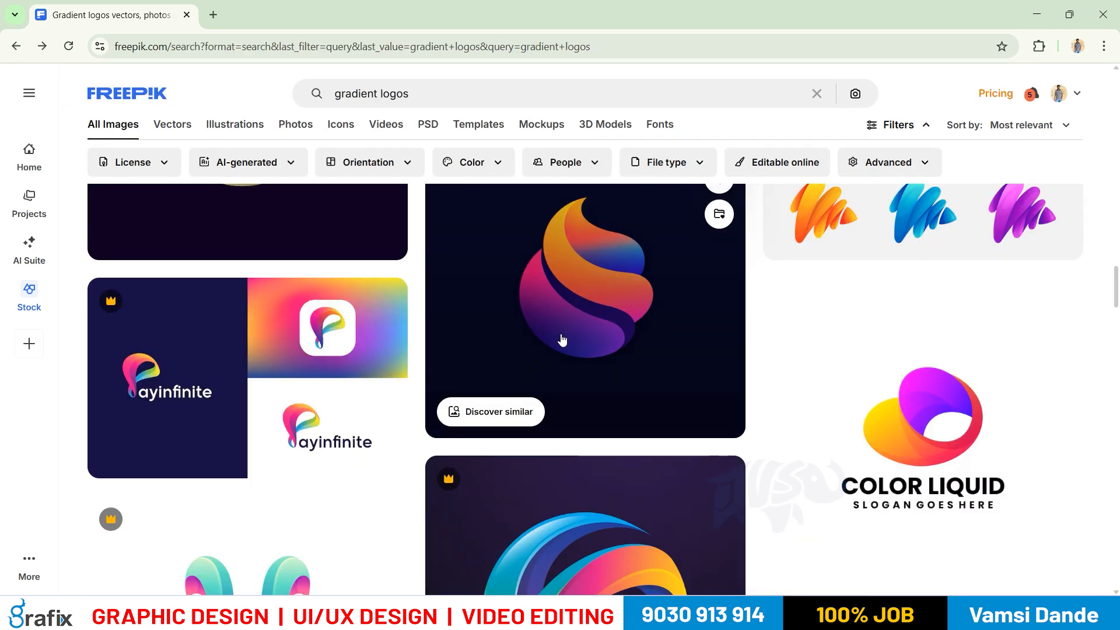
Look through nearby results, open the green and pink letter V logo, and return to the list
scroll(570, 348, "down", 3)
scroll(287, 405, "up", 5)
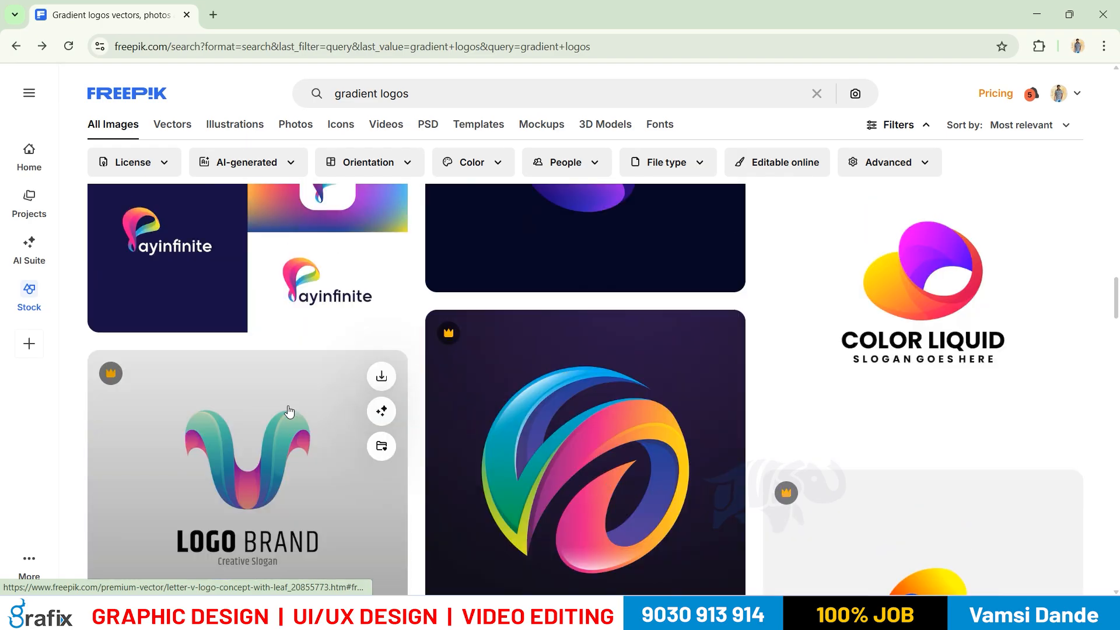
left_click(287, 405)
key("alt+Left")
scroll(349, 412, "up", 3)
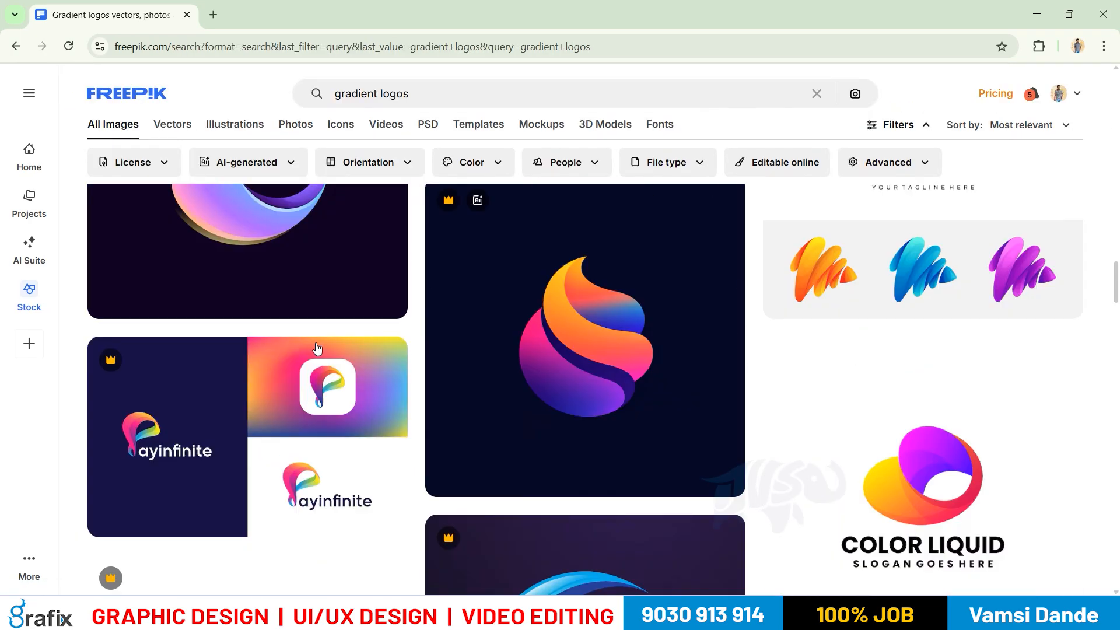
Filter the gradient logo results to the Free license and browse the filtered designs
scroll(296, 287, "up", 8)
left_click(135, 165)
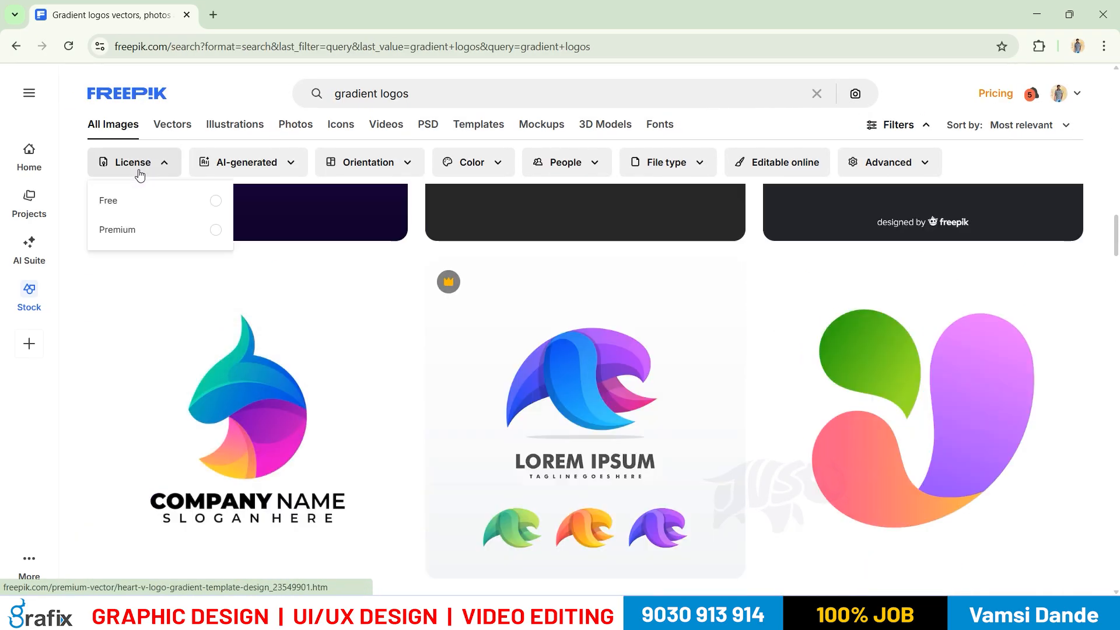
left_click(132, 205)
scroll(720, 306, "down", 7)
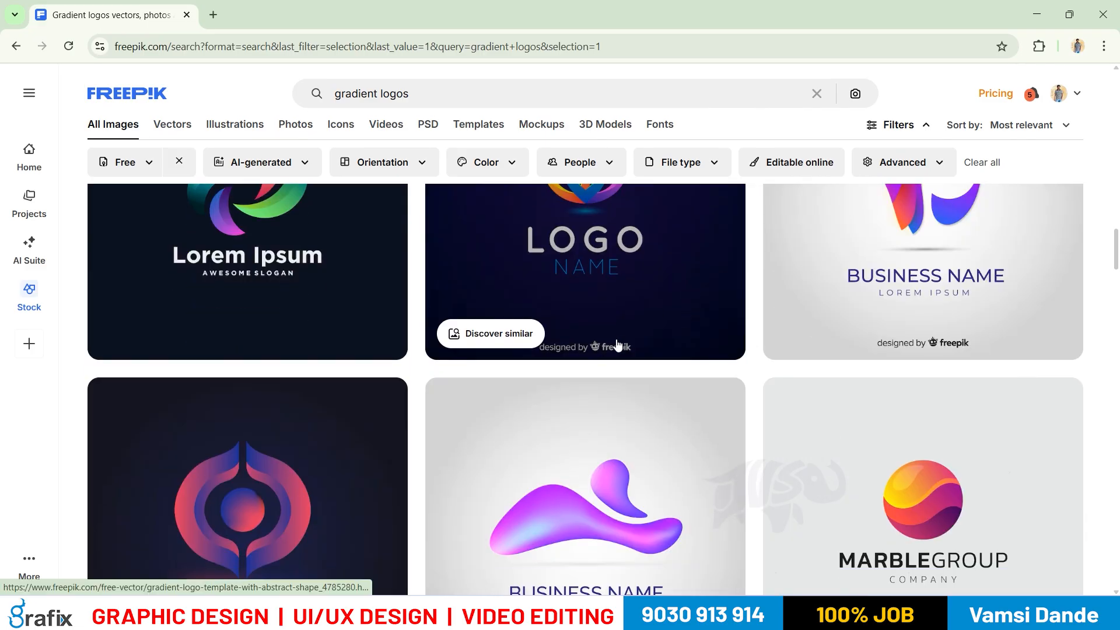
Find the Butterfly colorful logo template among the free gradient logos and download it as a JPG
scroll(603, 365, "down", 10)
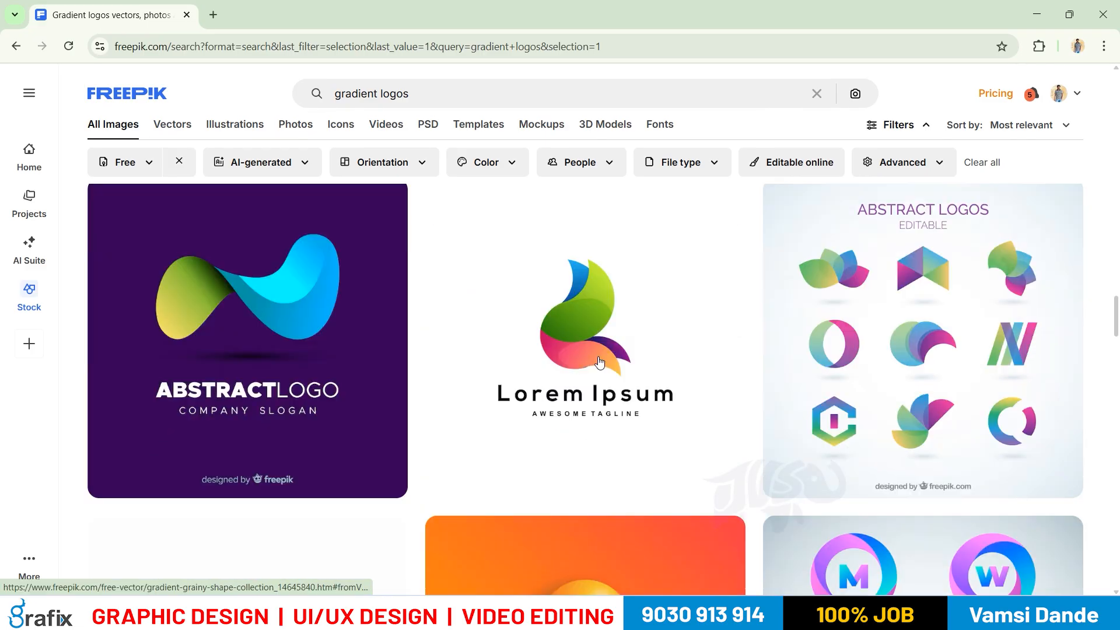
left_click(562, 338)
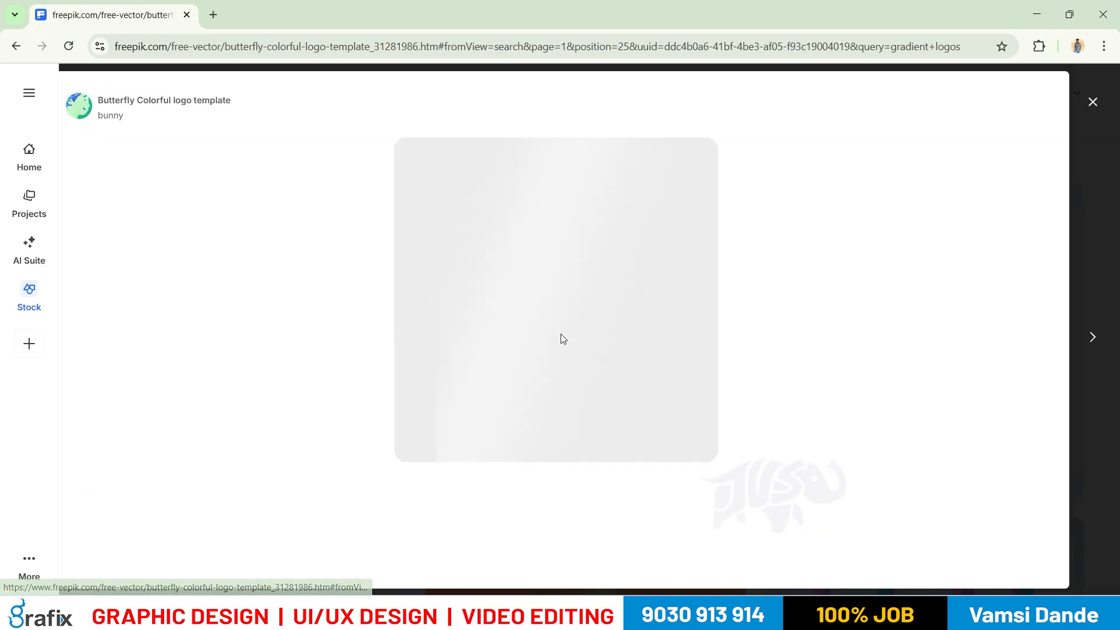
right_click(491, 243)
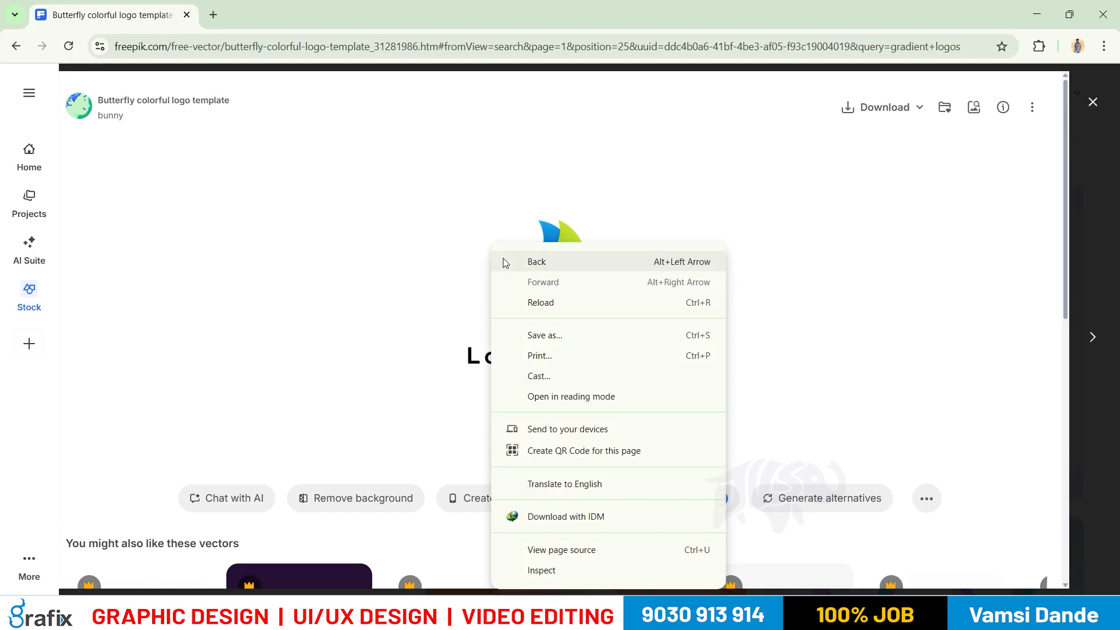
left_click(477, 259)
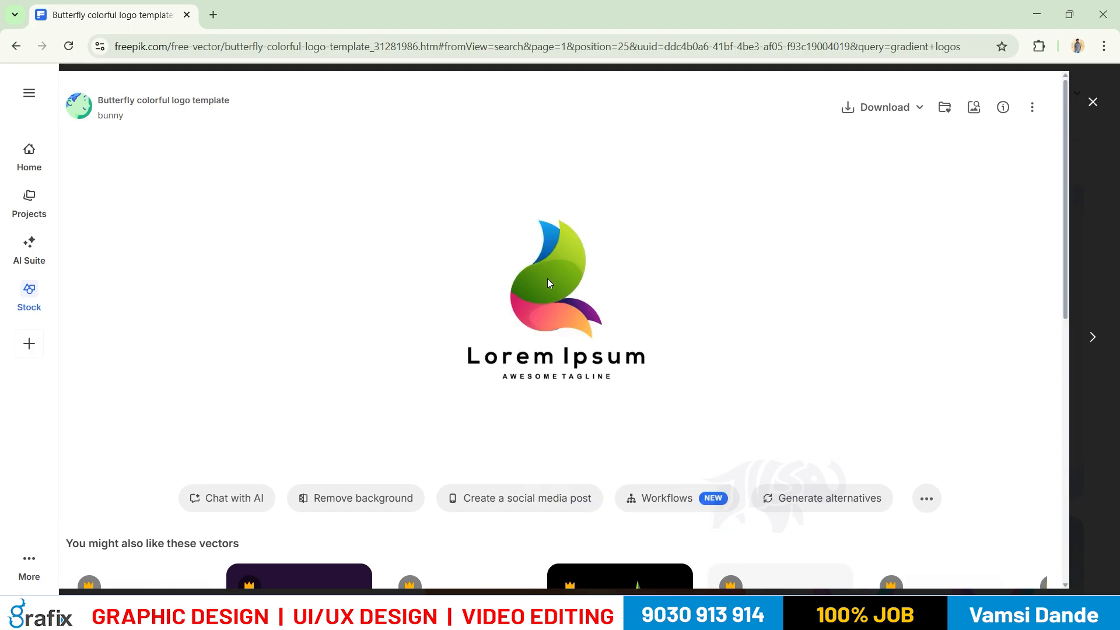
right_click(551, 276)
left_click(519, 390)
left_click(918, 112)
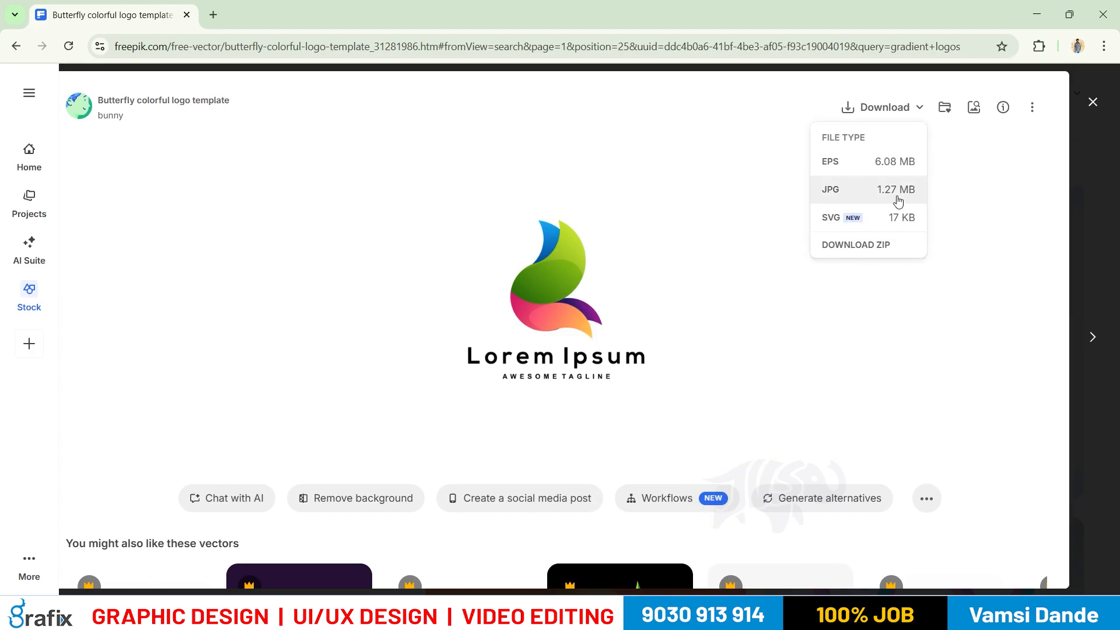
left_click(894, 200)
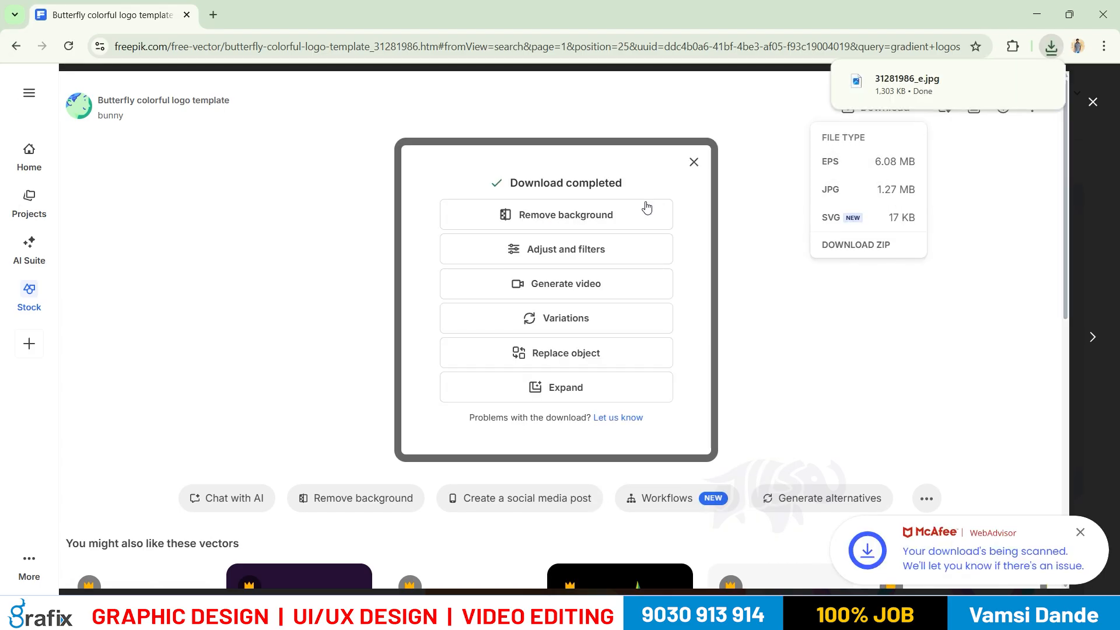
Open the browser's download history and launch Photoshop
key("ctrl+j")
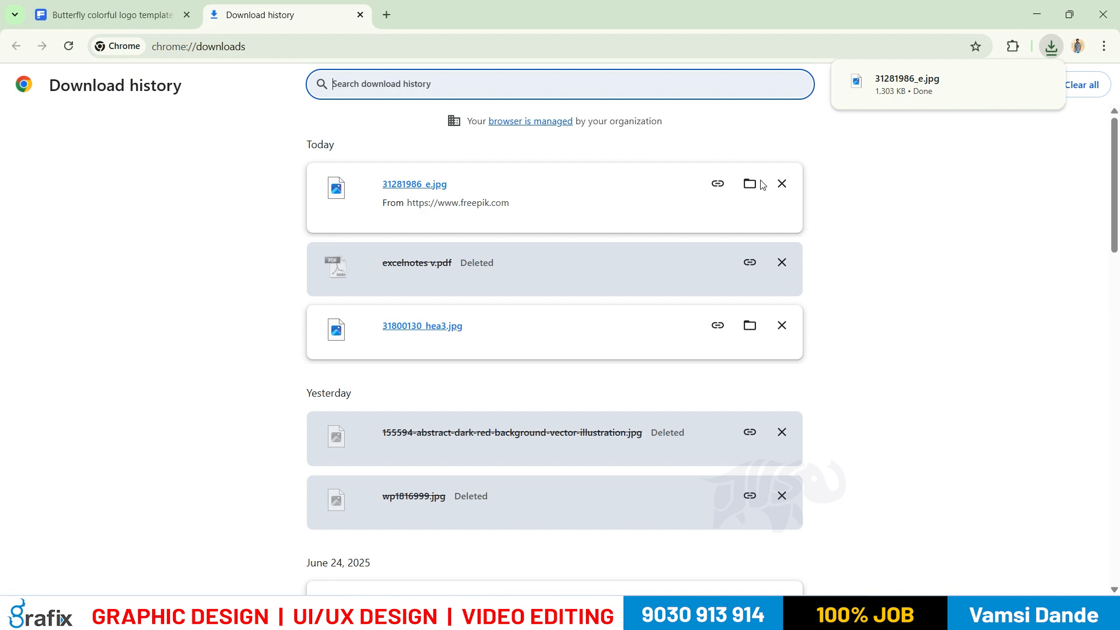
type("ht")
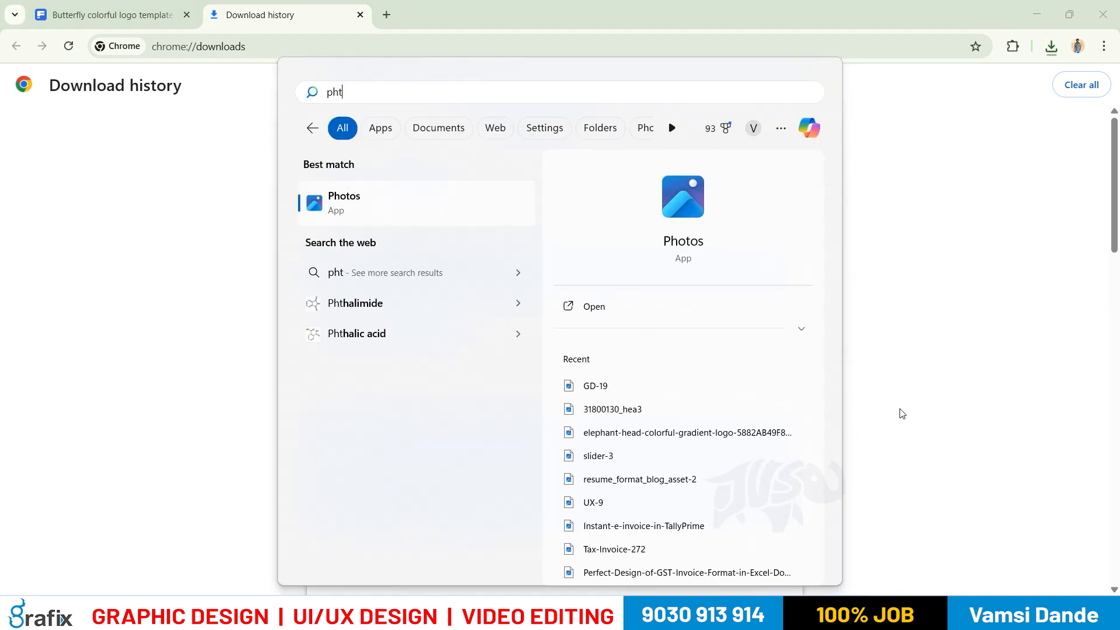
key("BackSpace")
type("oto")
key("Return")
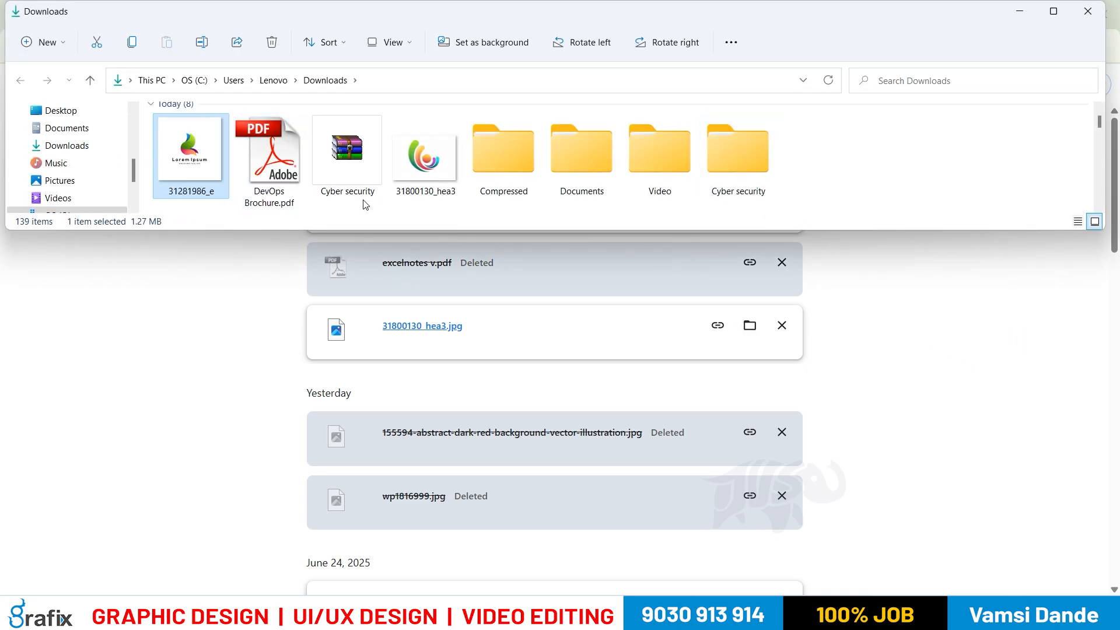
Preview 31800130_hea3.jpg from the Downloads folder, close it, and select the newly downloaded 31281986_e file
left_click(436, 175)
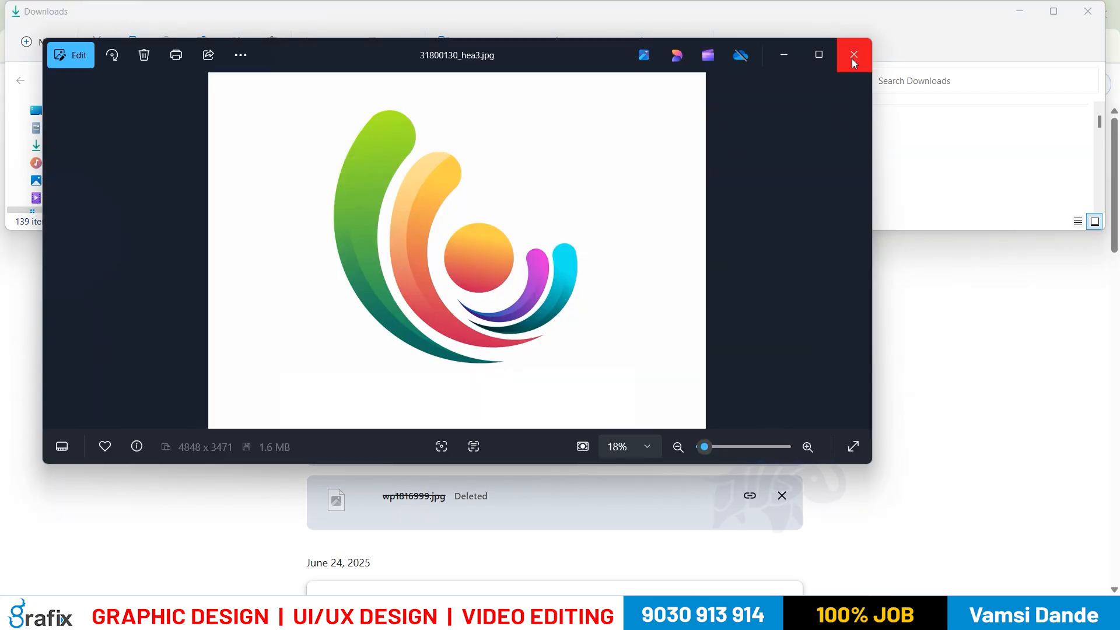
left_click(844, 62)
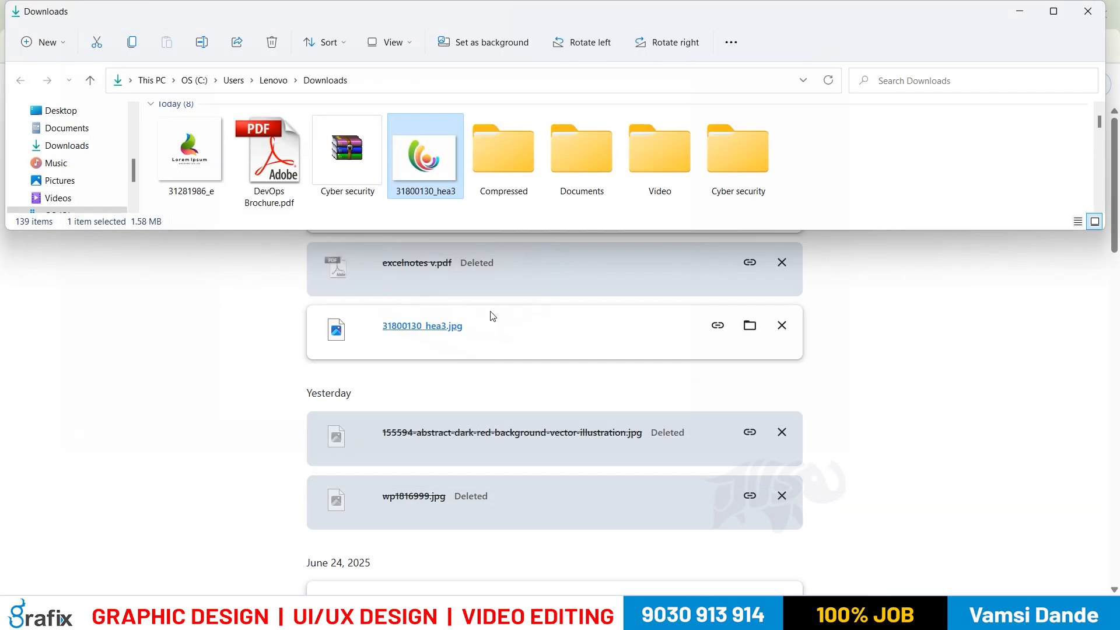
left_click(213, 160)
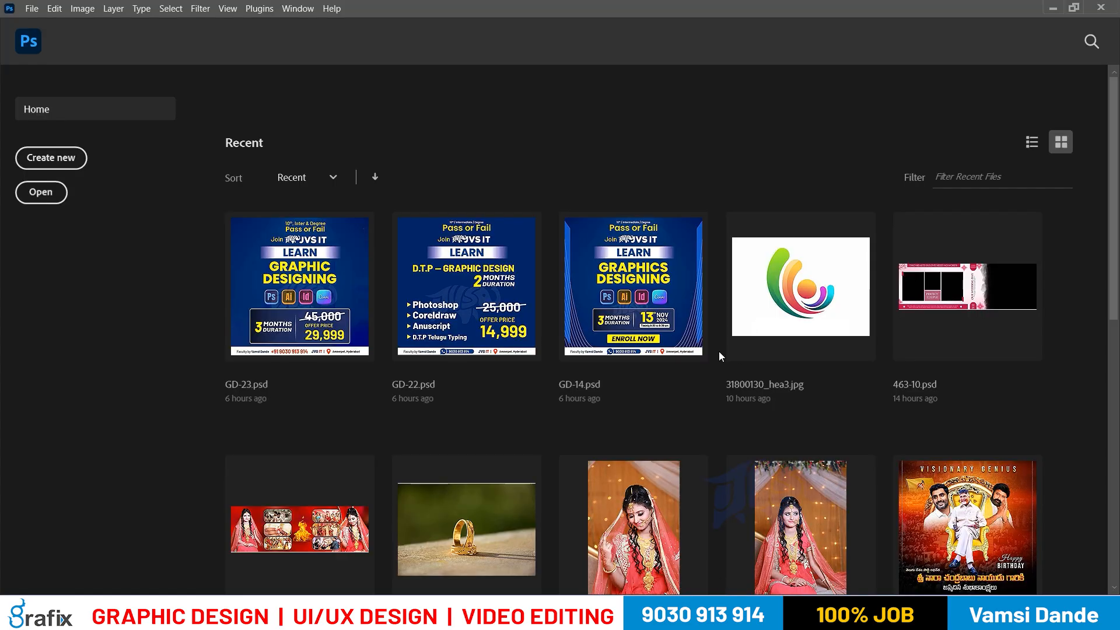
Open 31281986_e.jpg from the Downloads folder in Photoshop
left_click(33, 11)
left_click(47, 36)
left_click(63, 136)
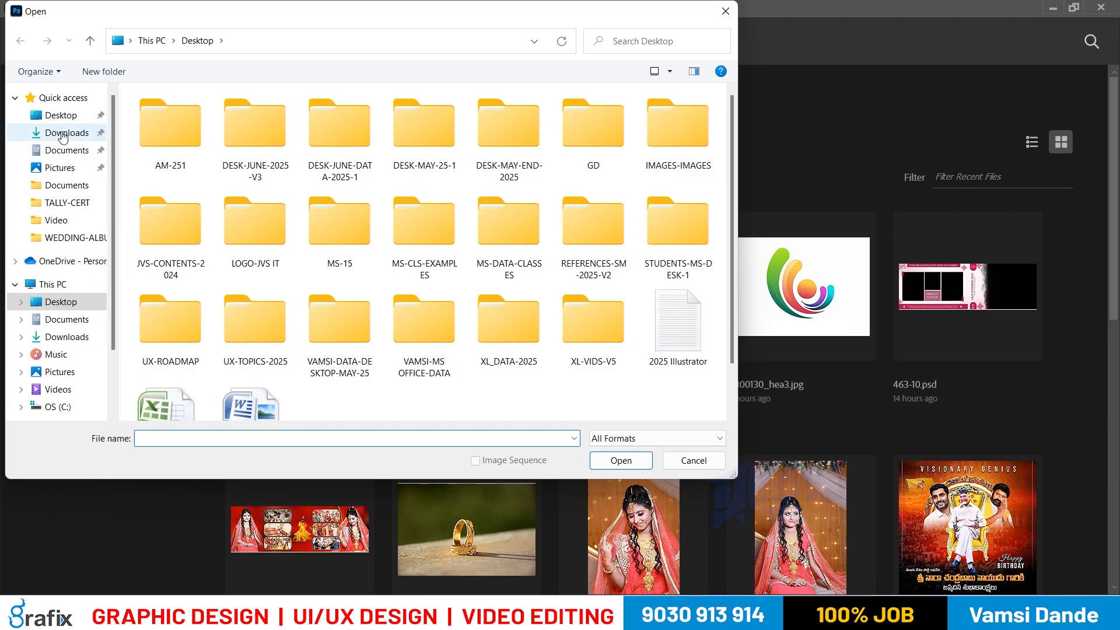
left_click(181, 161)
double_click(182, 162)
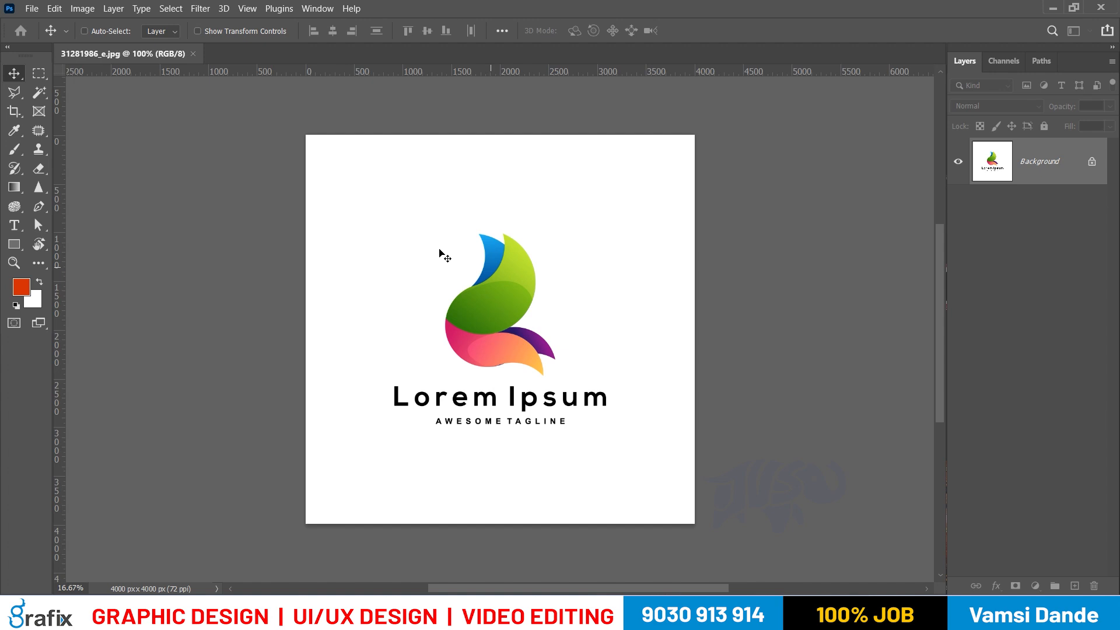
Erase the Lorem Ipsum name and tagline below the butterfly logo and save the JPEG at quality 12
key("m")
left_click_drag(370, 384, 638, 460)
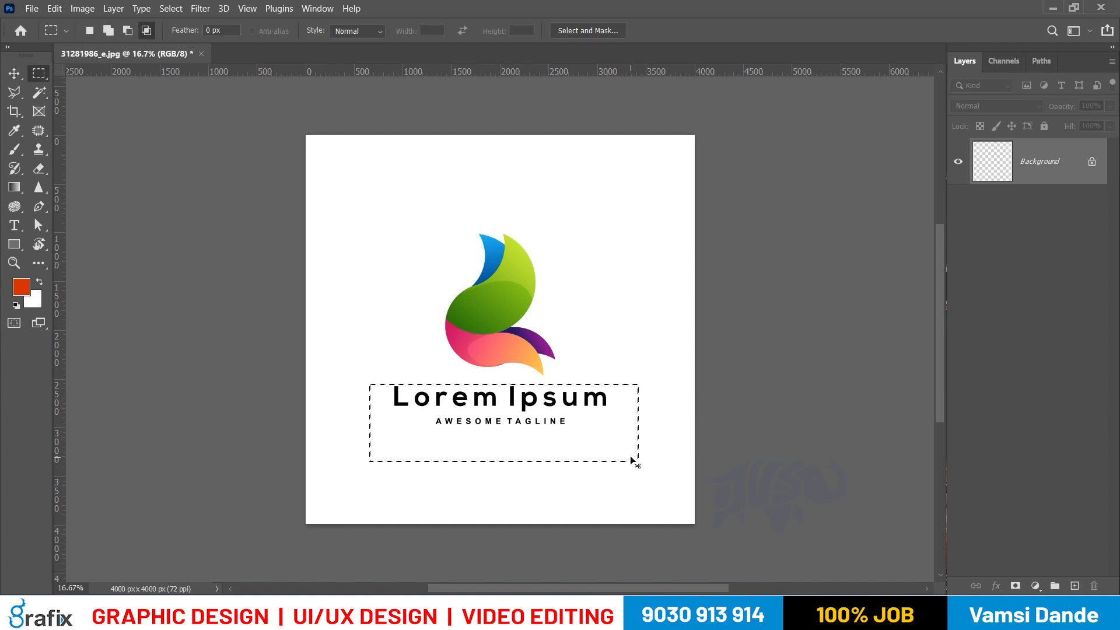
key("BackSpace")
key("ctrl+d")
key("v")
key("ctrl+s")
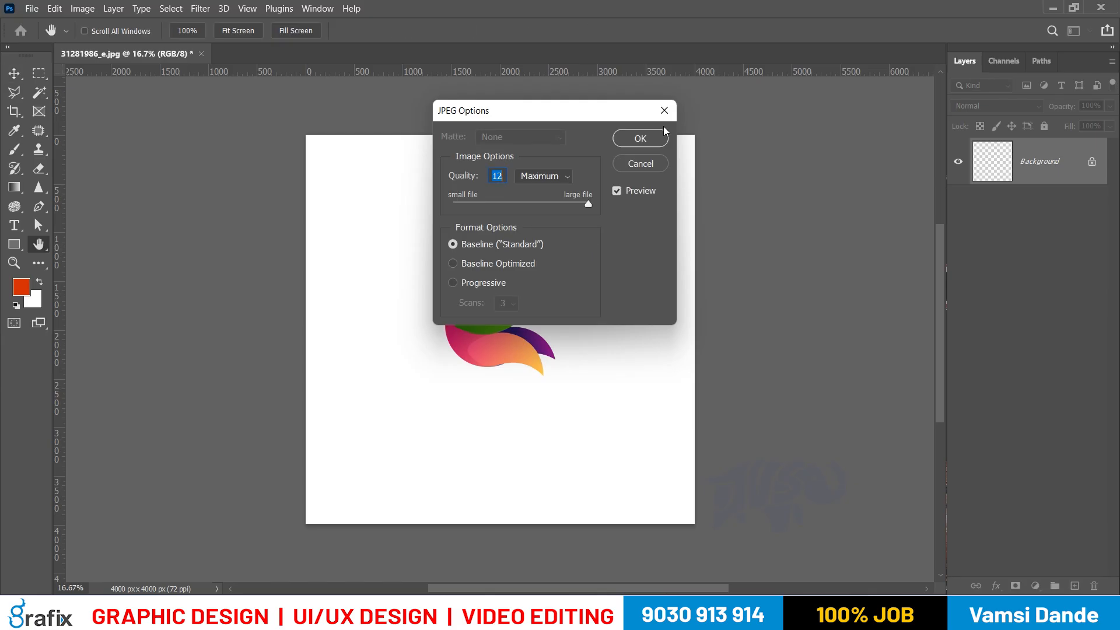
key("Return")
Crop the empty space off the lower edge of the logo canvas and close the file
key("c")
left_click_drag(533, 522, 509, 491)
key("ctrl+w")
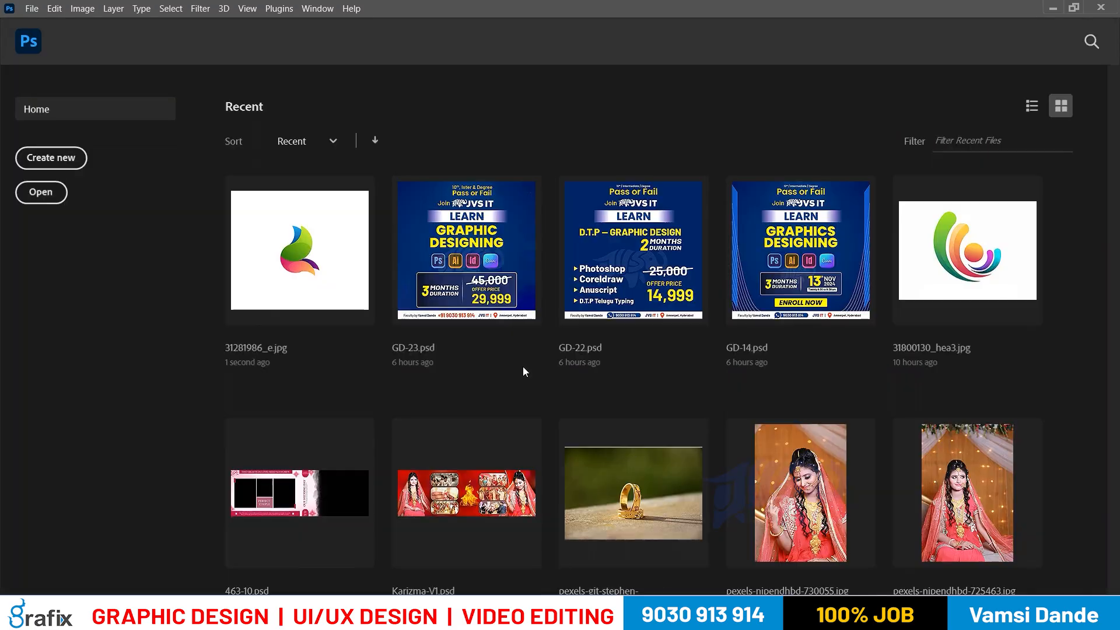
Switch back to Chrome, open google.com in a new tab, and search Google Images for "logos"
mouse_move(736, 614)
left_click(739, 539)
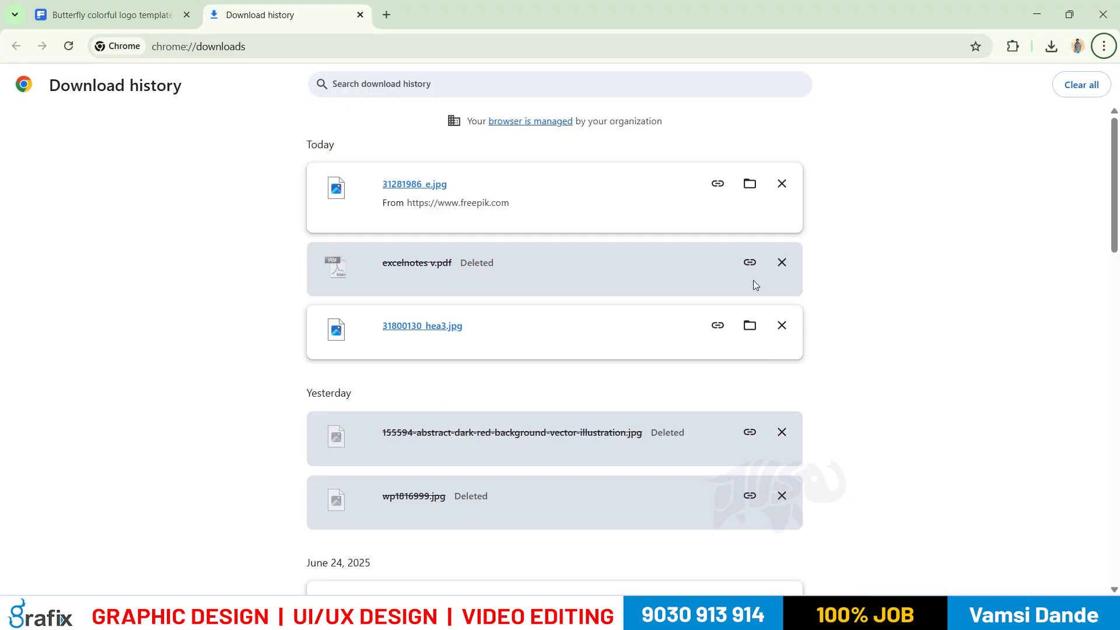
left_click(384, 13)
type("google.com")
key("Return")
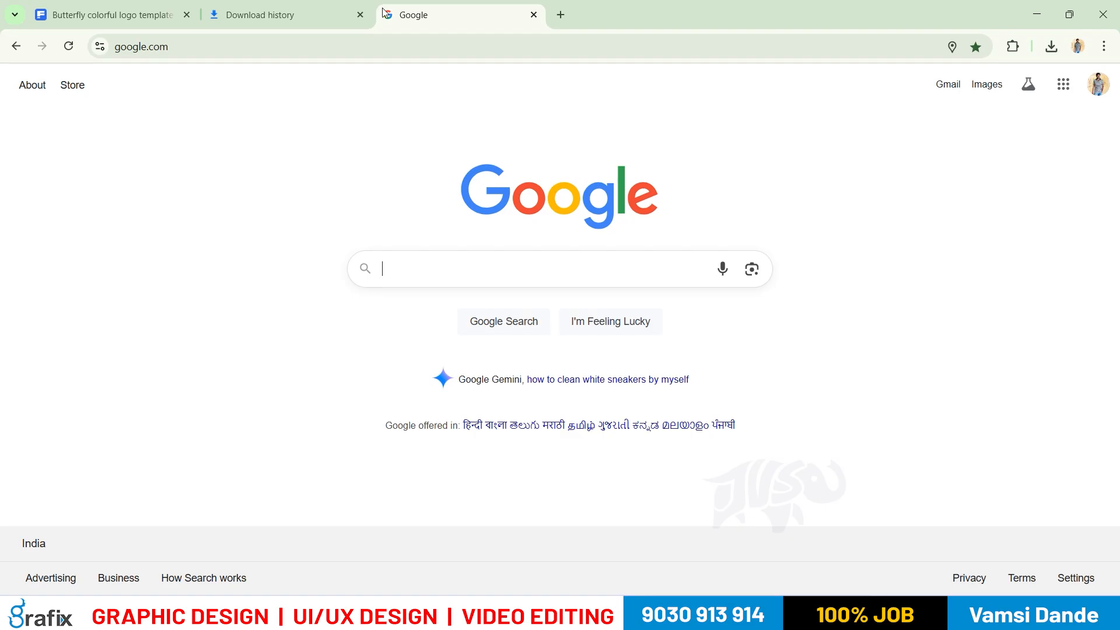
type("logos")
key("Return")
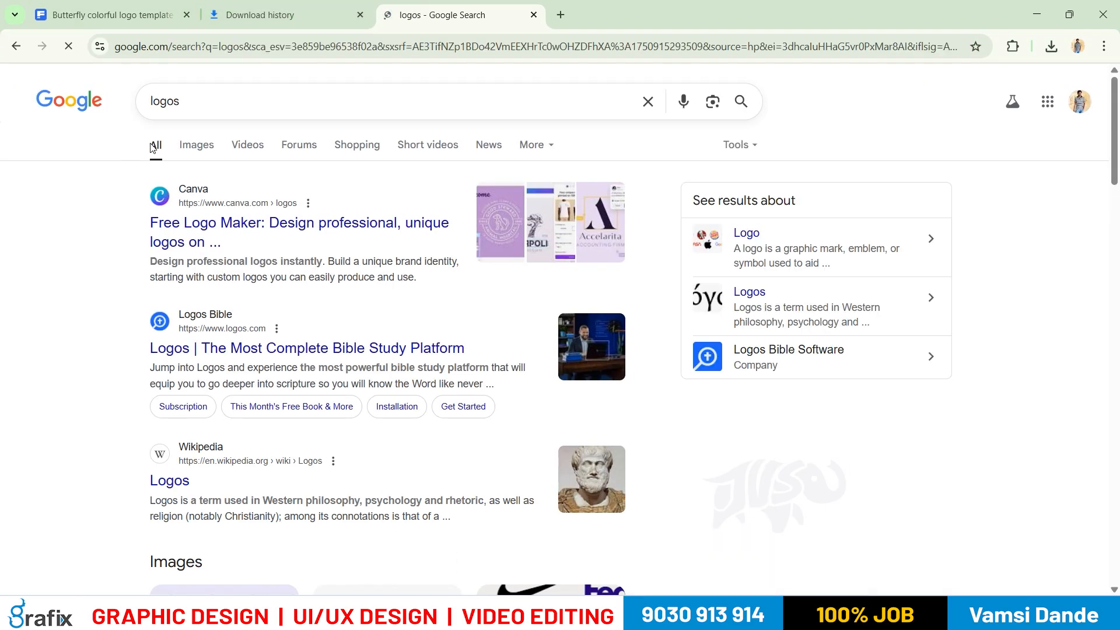
left_click(197, 144)
left_click(223, 95)
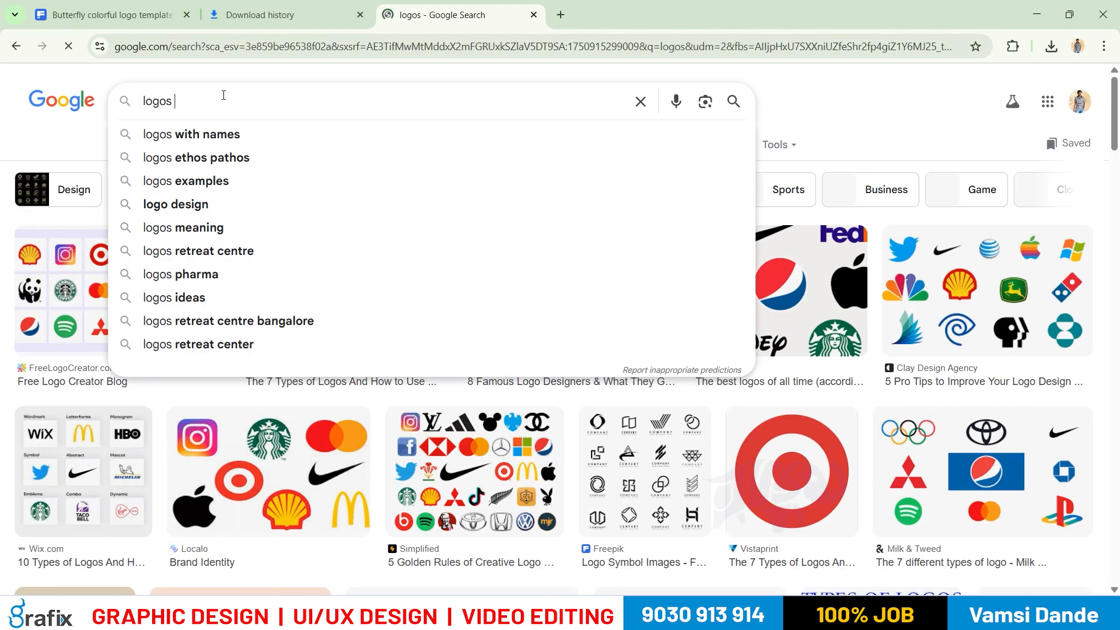
Preview the red circular target logo from Vistaprint and open its image in a new tab
left_click(792, 473)
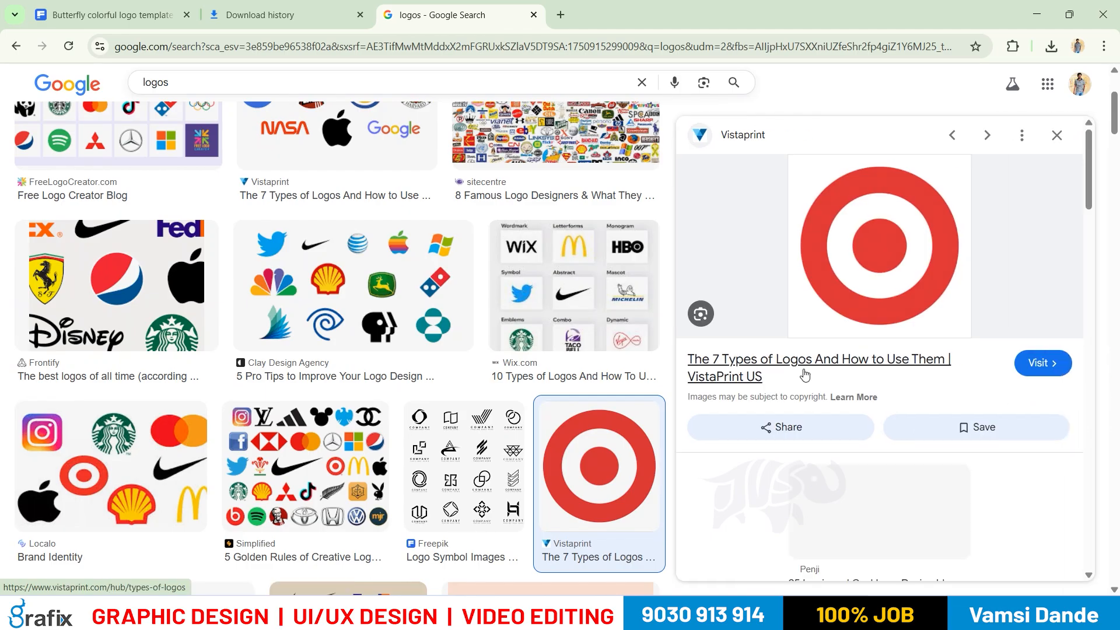
right_click(859, 294)
left_click(909, 440)
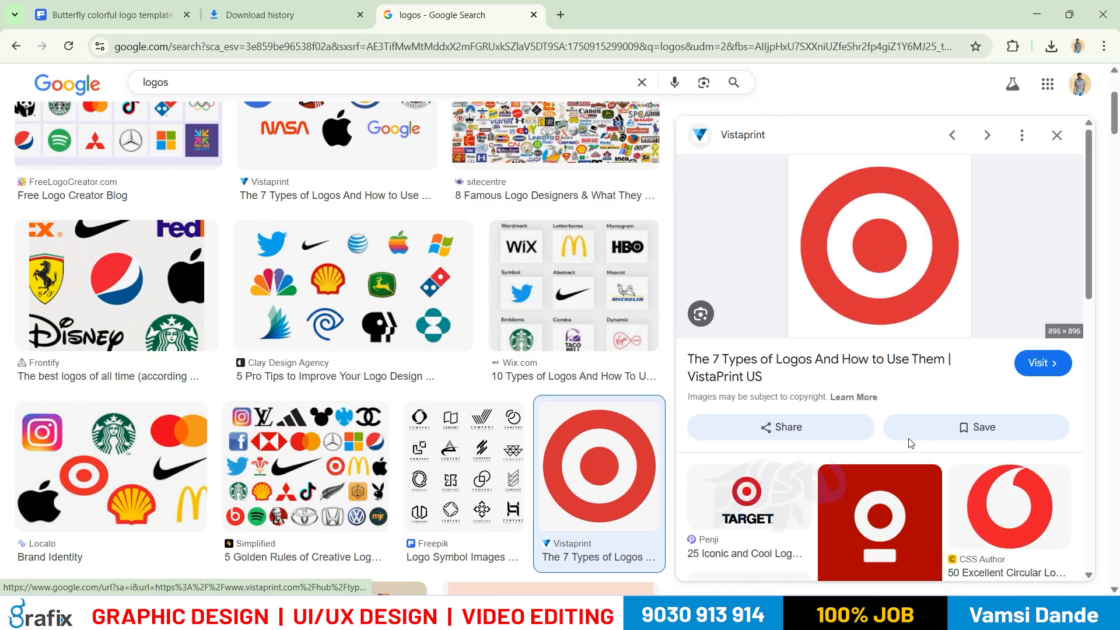
Save the target logo as a PNG on the Desktop and close its image tab
key("ctrl+Tab")
left_click(702, 248)
right_click(680, 229)
left_click(746, 268)
left_click(83, 299)
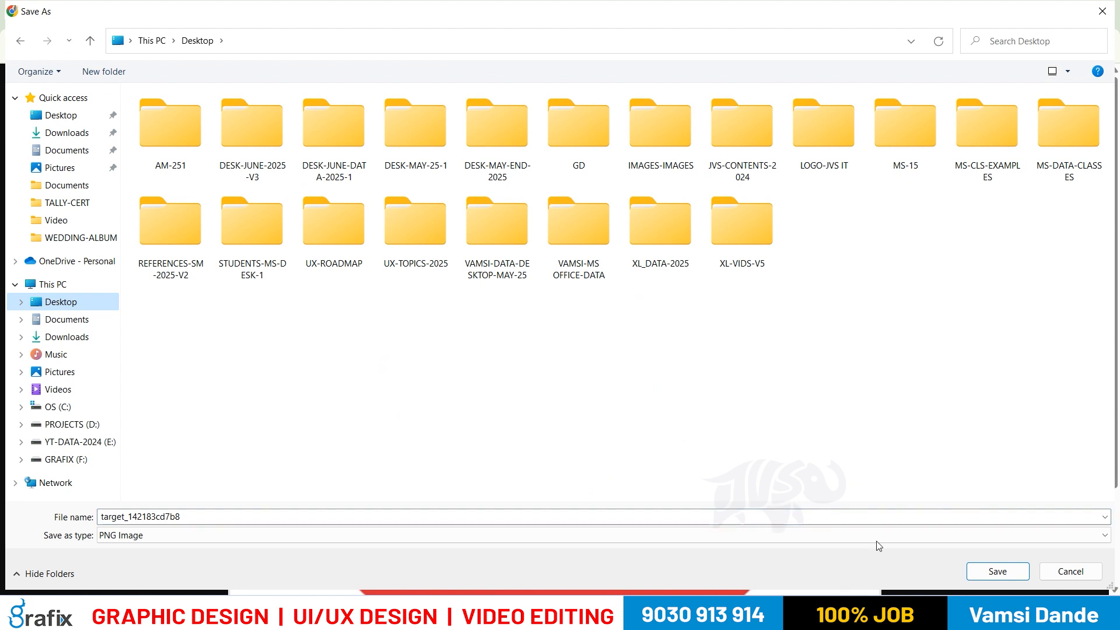
left_click(997, 570)
key("ctrl+w")
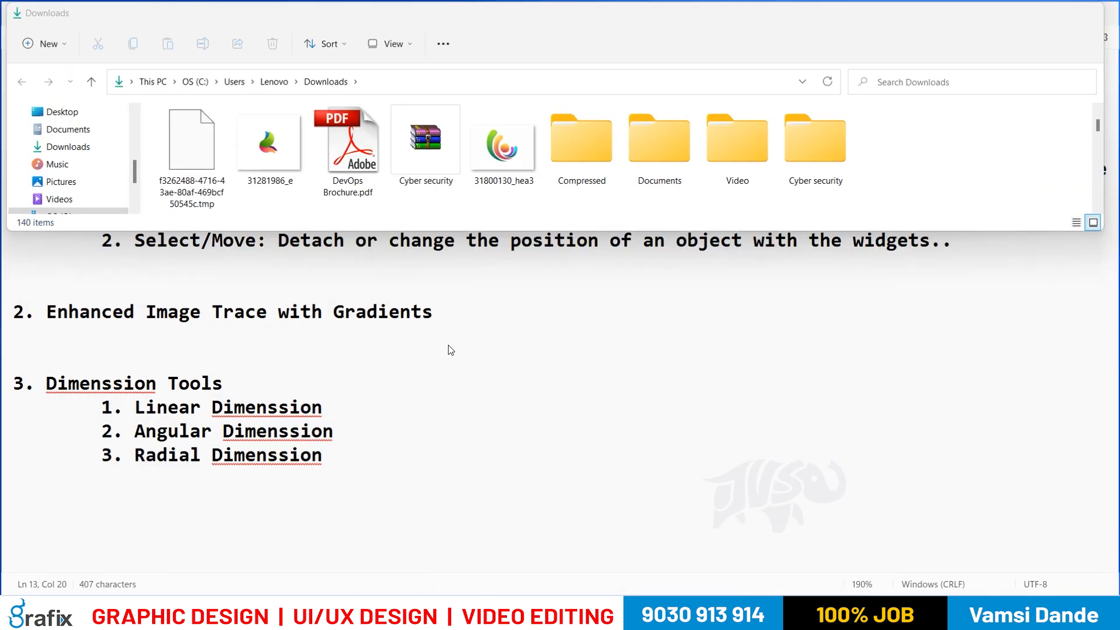
Check the desktop, switch to Illustrator, and open target_142183cd7b8.png from the Desktop
key("super+d")
left_click_drag(84, 275, 142, 315)
left_click(226, 332)
left_click(717, 611)
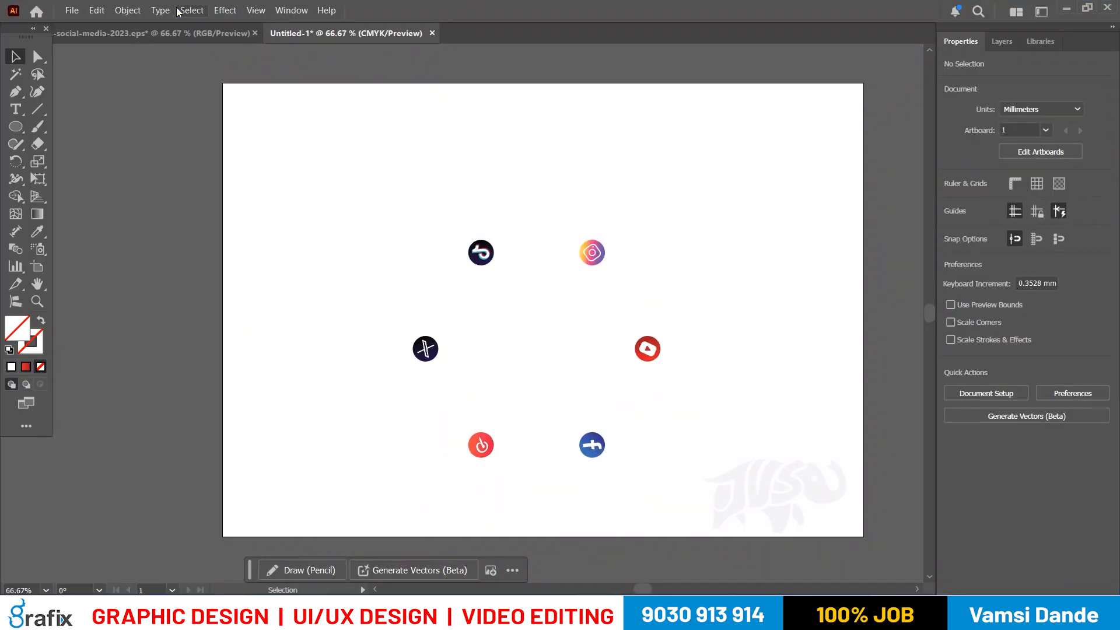
left_click(72, 10)
left_click(99, 57)
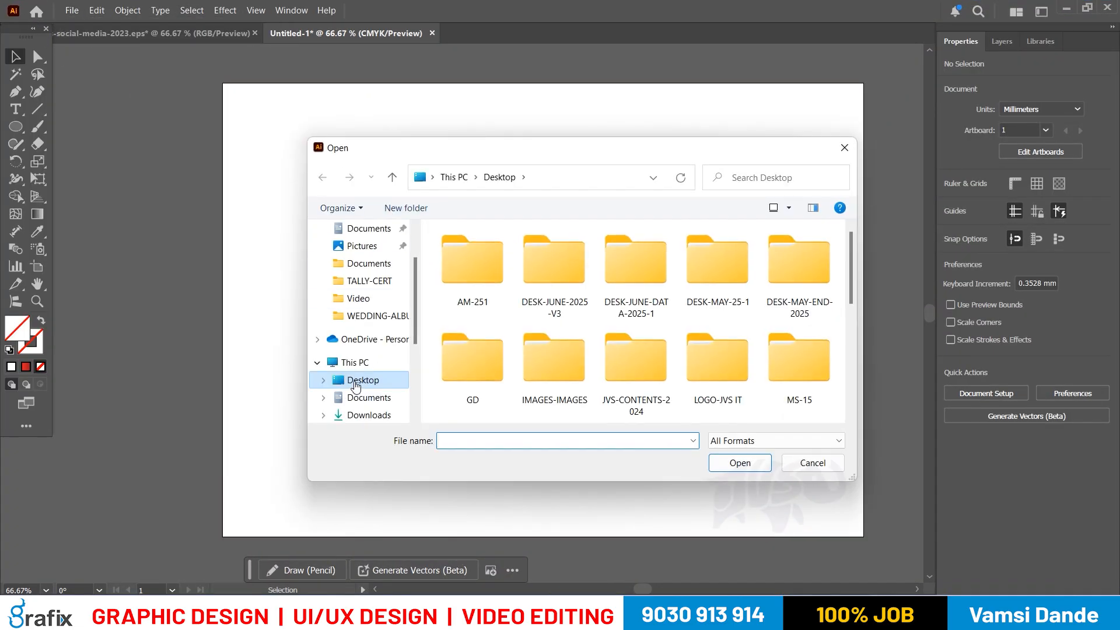
scroll(641, 350, "down", 3)
double_click(724, 359)
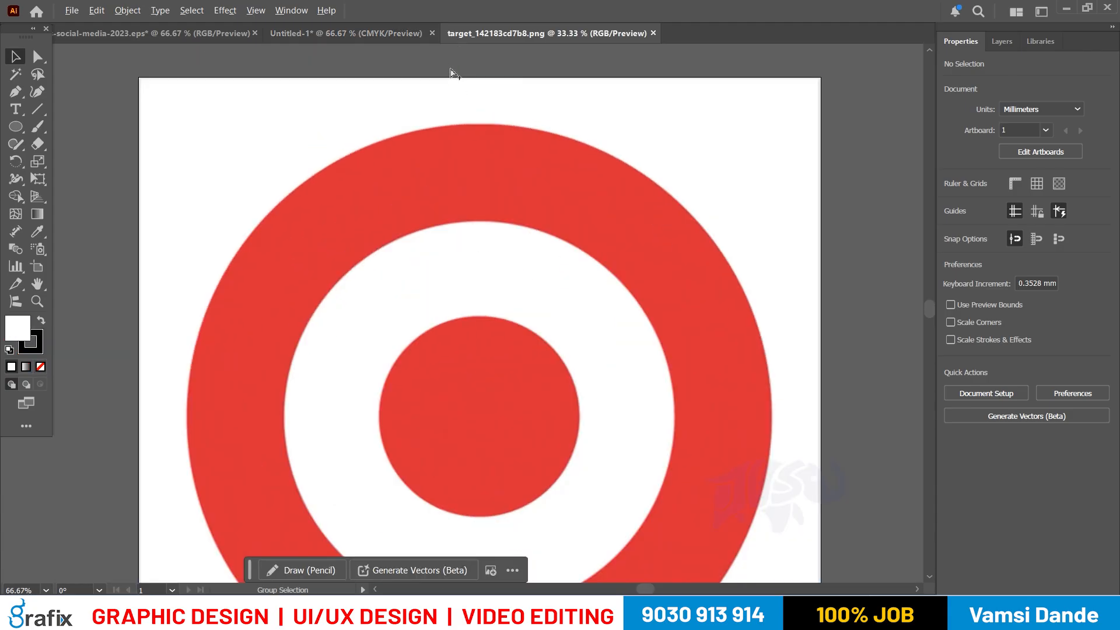
Scale the target logo image down around its center to about 198 mm wide and high
left_click(507, 150)
key("e")
left_click_drag(735, 91, 627, 172)
left_click_drag(503, 345, 565, 333)
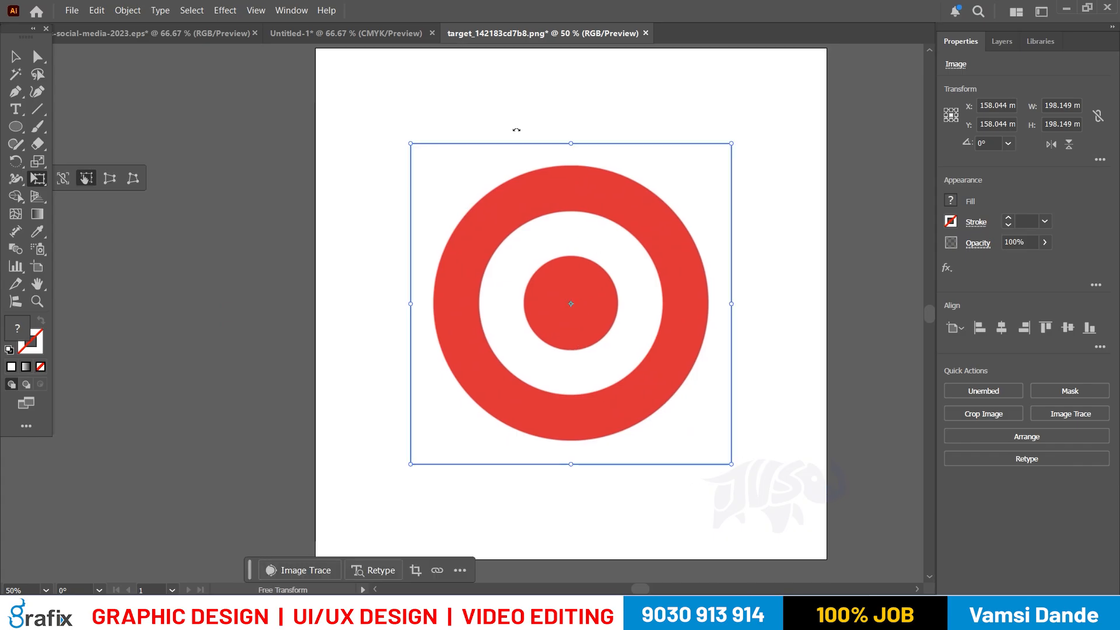
Examine the edges of the red target logo up close to judge its raster quality
left_click_drag(632, 242, 581, 294)
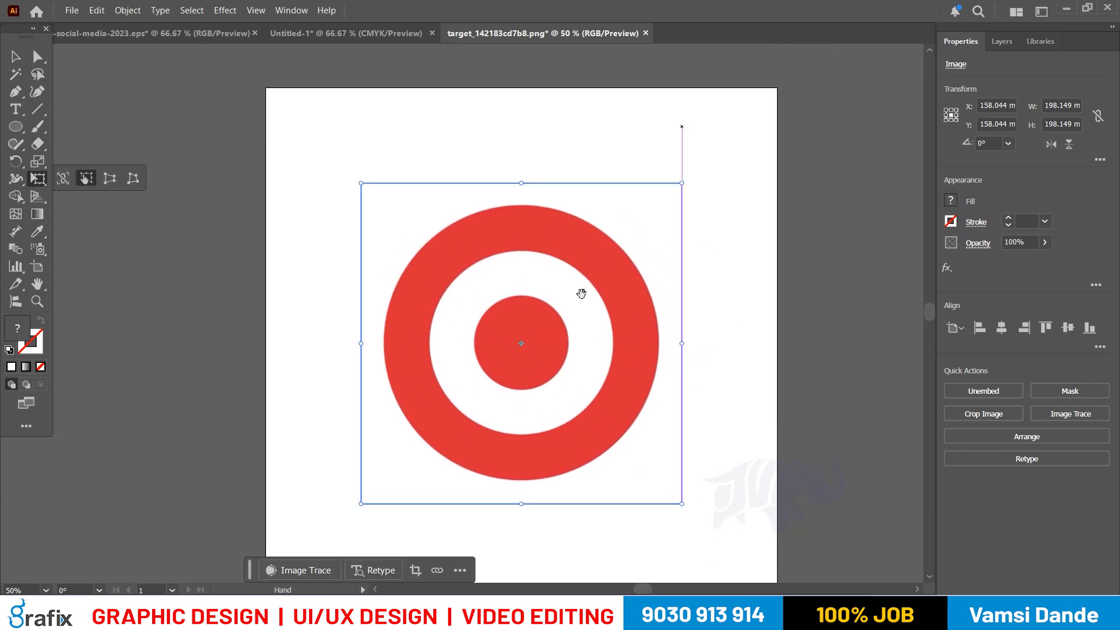
scroll(558, 238, "up", 3)
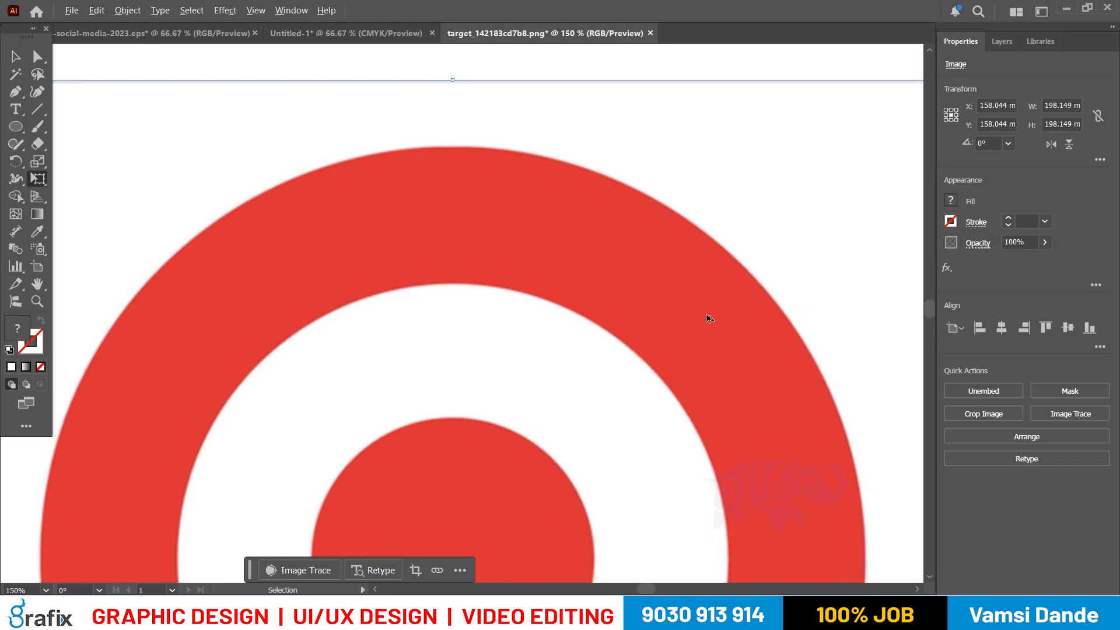
scroll(568, 267, "down", 5)
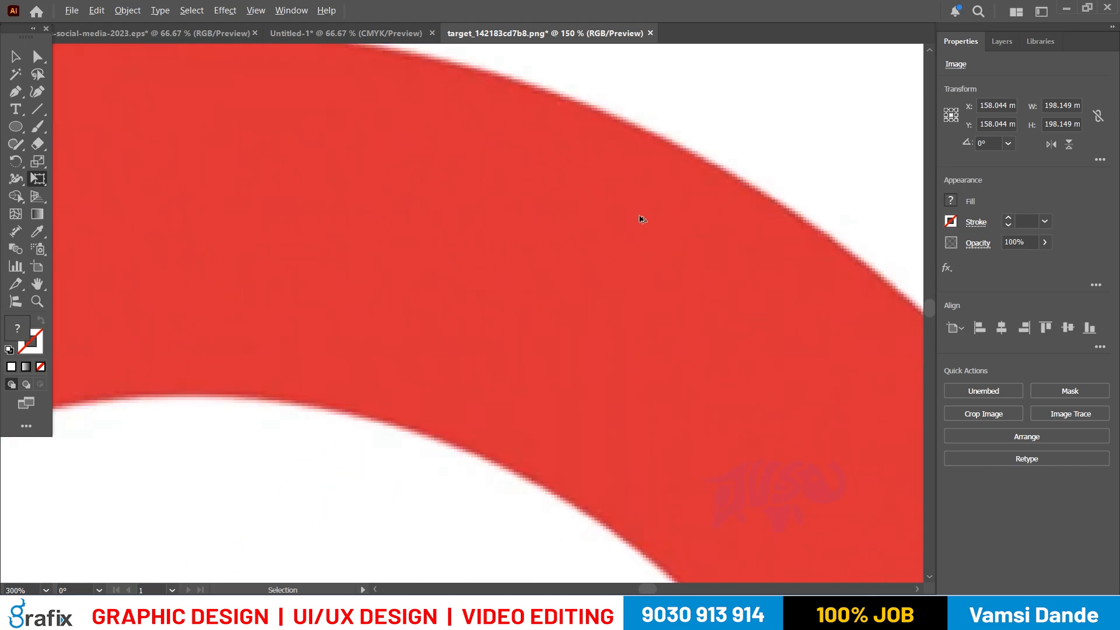
scroll(712, 175, "up", 5)
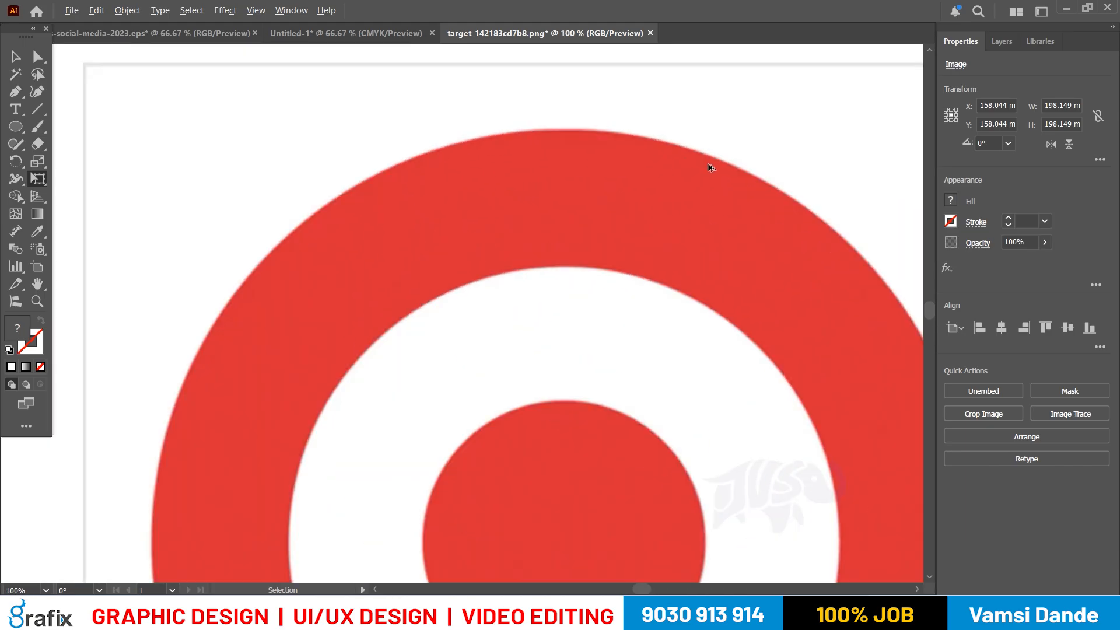
scroll(707, 172, "down", 4)
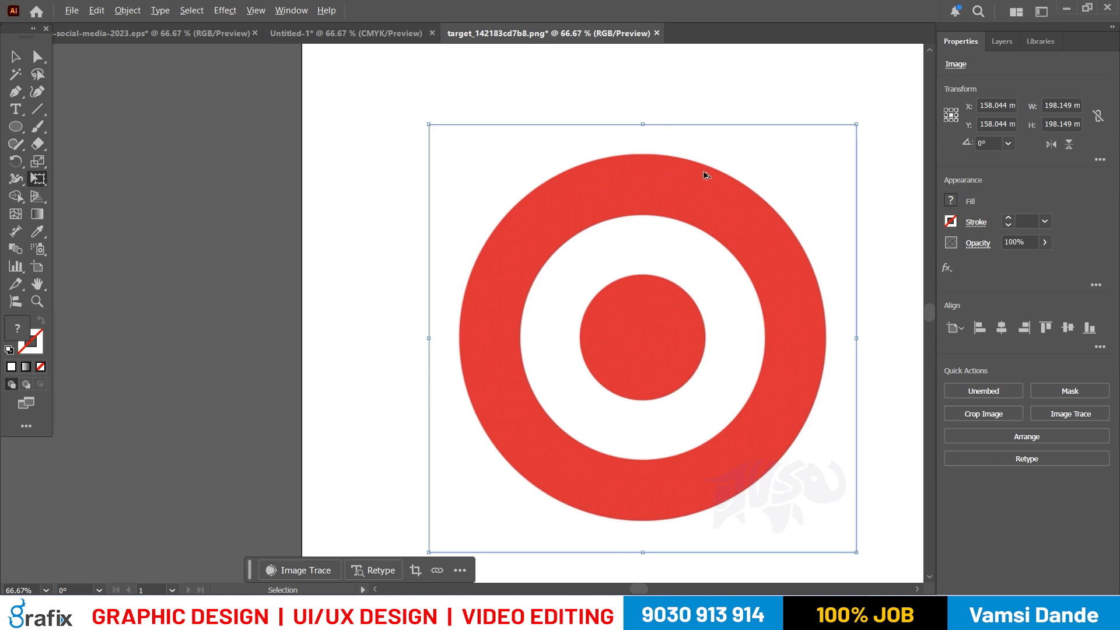
scroll(703, 170, "up", 2)
scroll(694, 170, "down", 4)
scroll(659, 181, "up", 3)
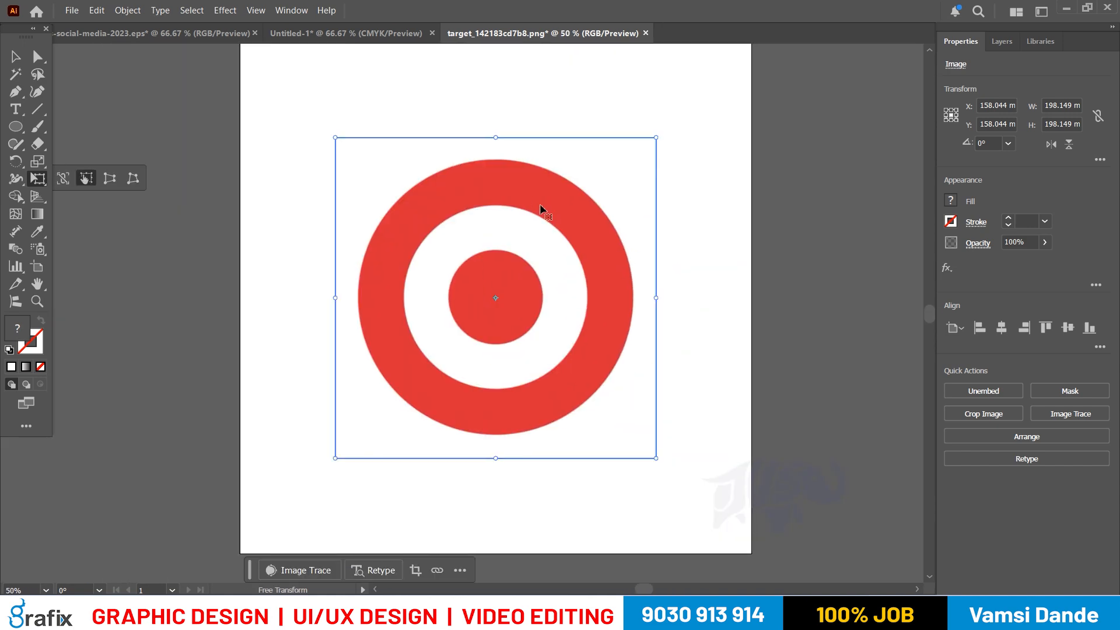
Trace the target logo image with the default preset and move the tracing onto the empty canvas beside the artboard
left_click(301, 571)
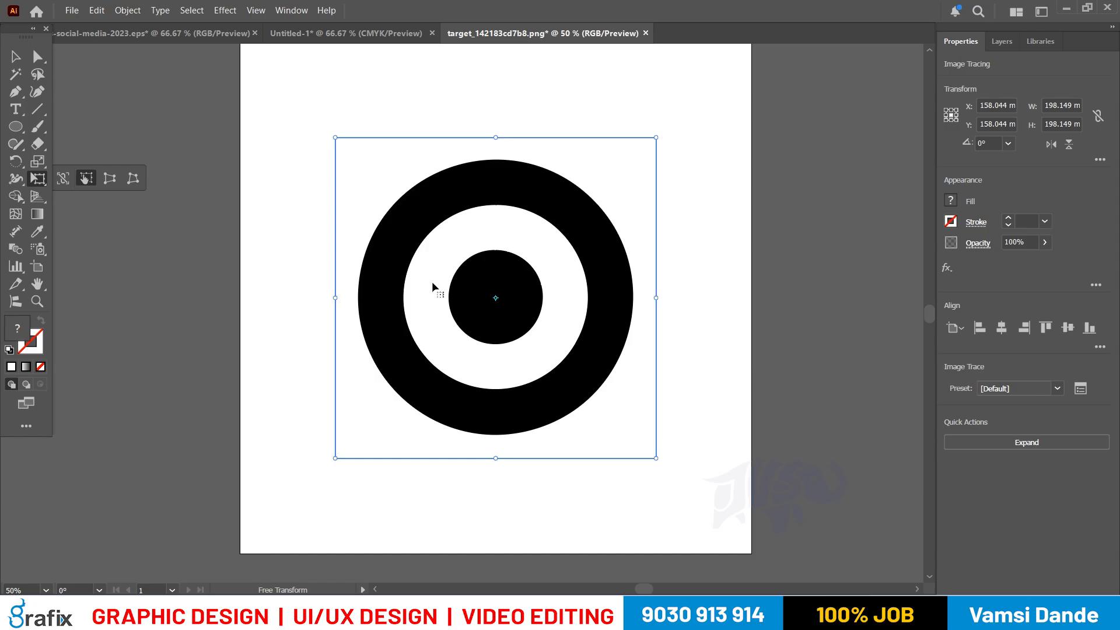
key("space")
mouse_move(507, 250)
left_mouse_down()
mouse_move(752, 250)
mouse_move(307, 252)
left_mouse_up()
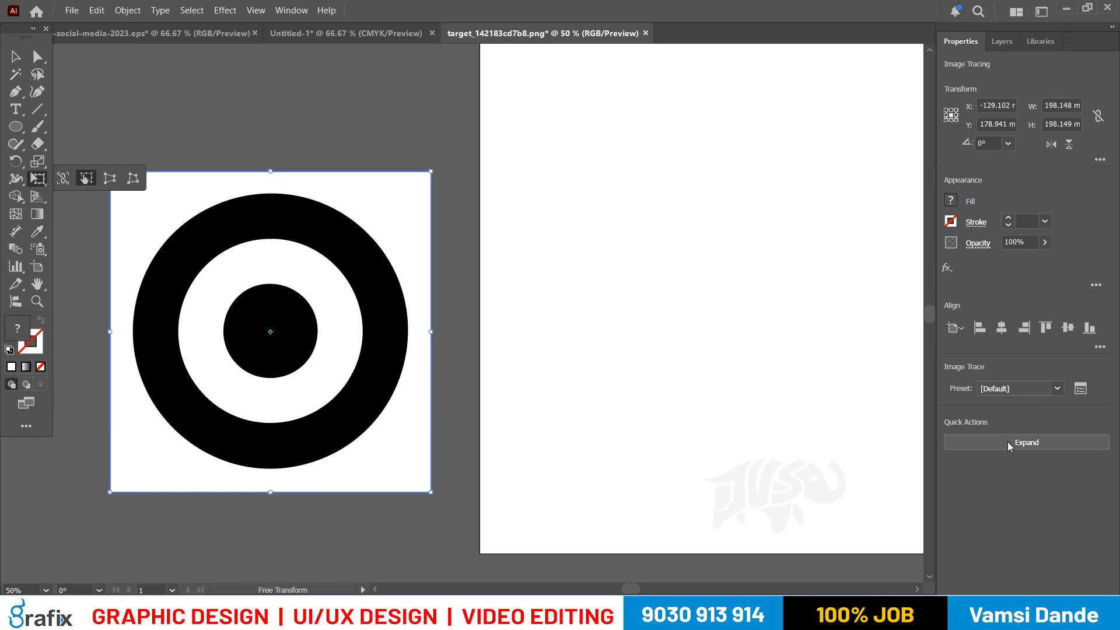
Open the full Image Trace settings and apply the High Fidelity Photo preset to the target
left_click(1000, 393)
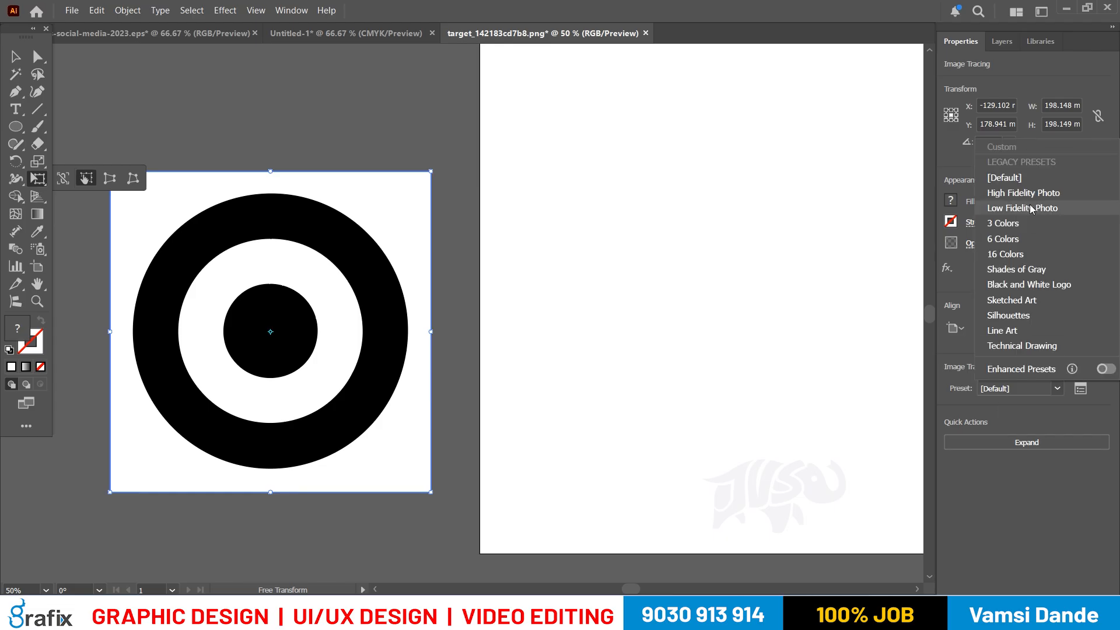
left_click(1080, 388)
left_click_drag(571, 149, 764, 104)
left_click_drag(791, 395, 792, 529)
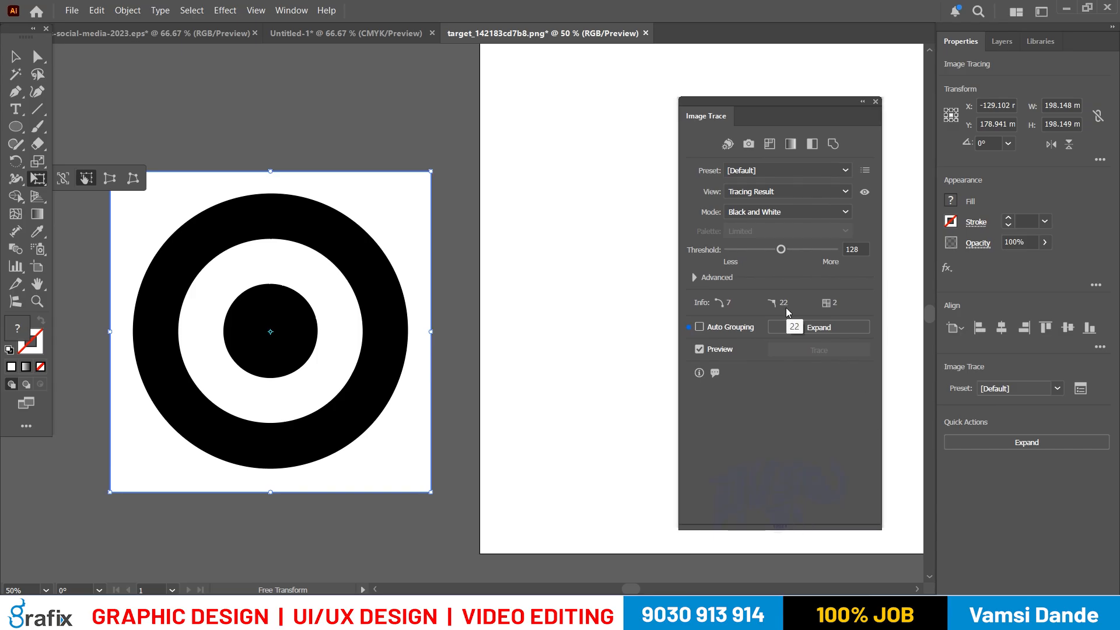
left_click(781, 170)
left_click(783, 233)
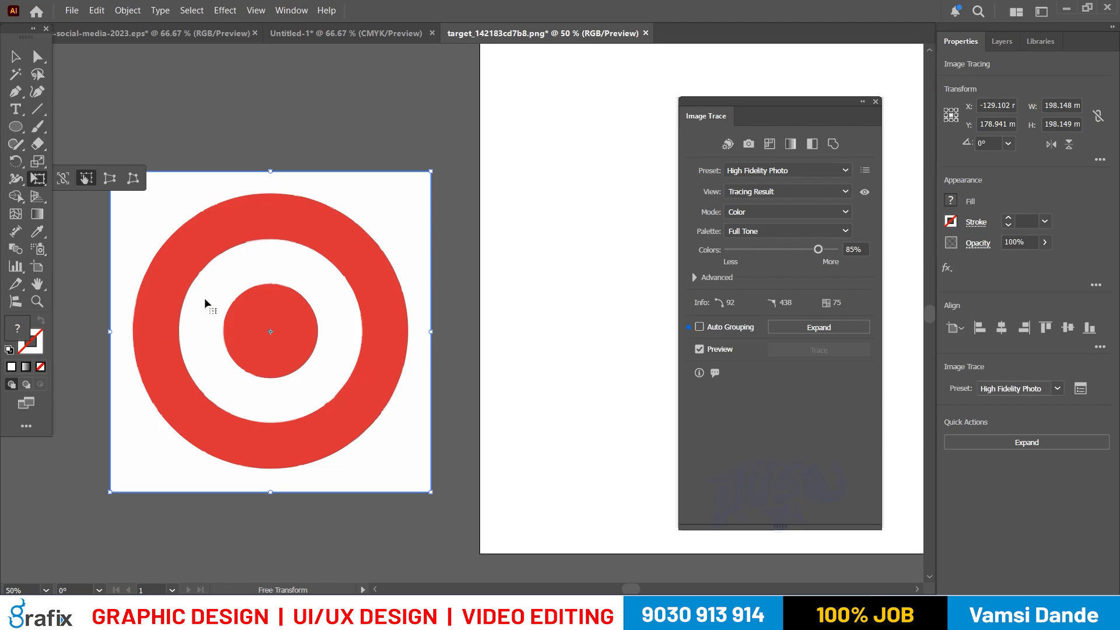
Check the trace as Tracing Result with Outlines and return the view to Tracing Result
left_click(795, 192)
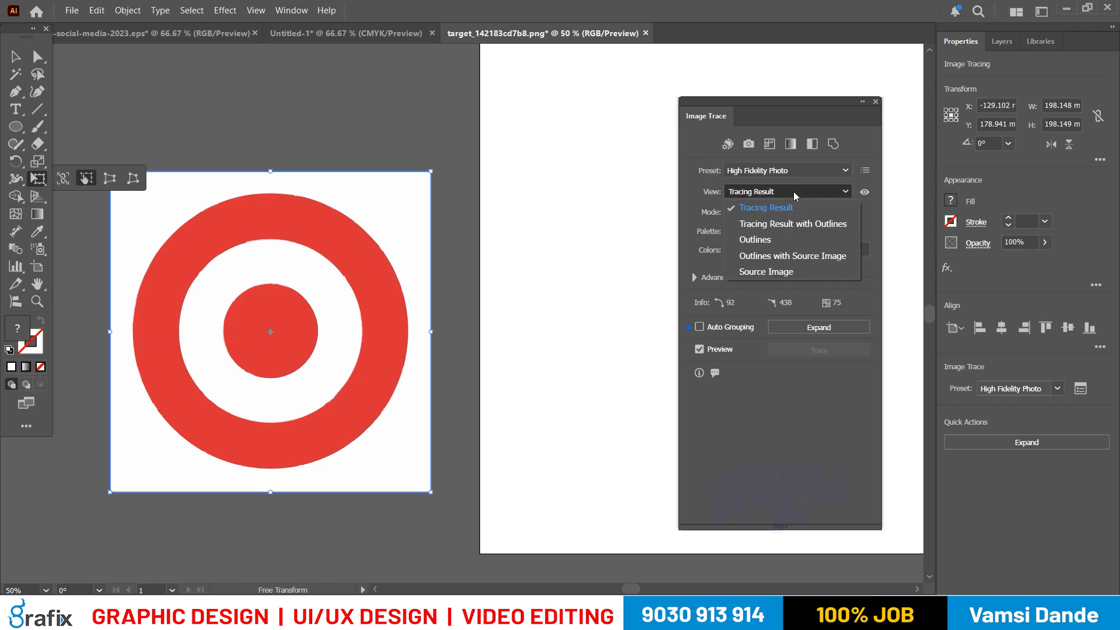
left_click(792, 224)
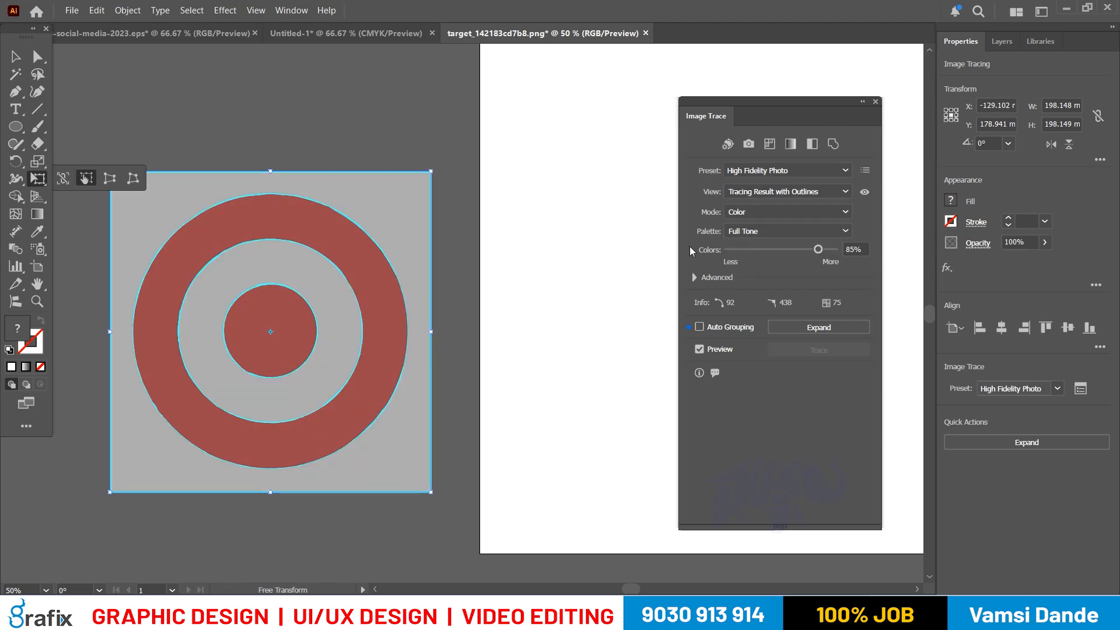
left_click(761, 196)
left_click(761, 208)
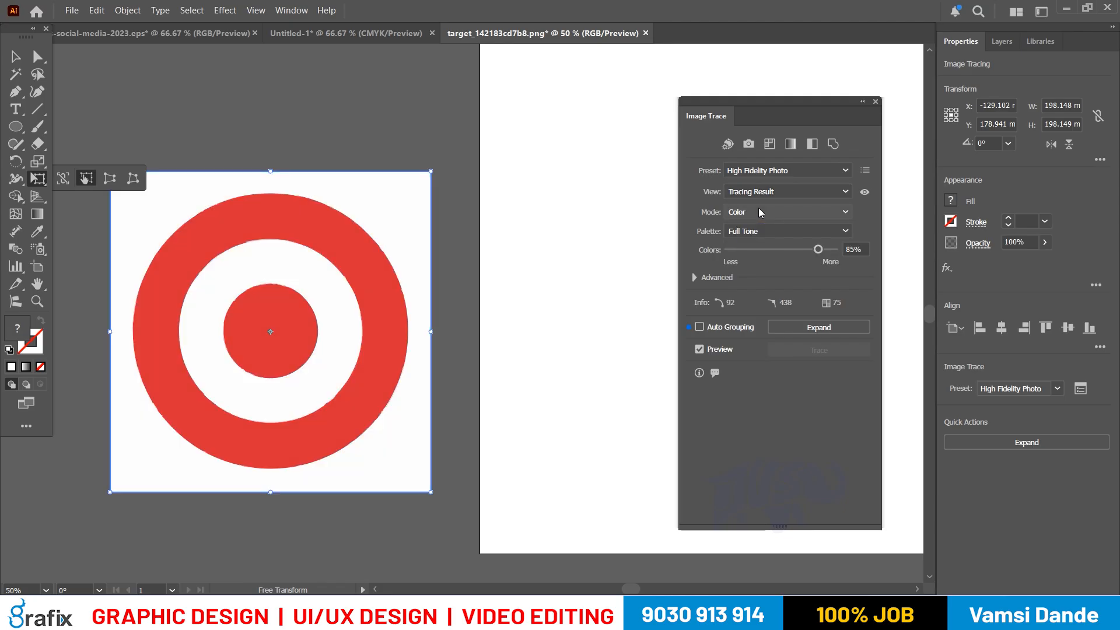
Keep the Color mode and Full Tone palette, raise the trace's colors to 90%, and reveal the advanced trace options
left_click(757, 213)
left_click(755, 222)
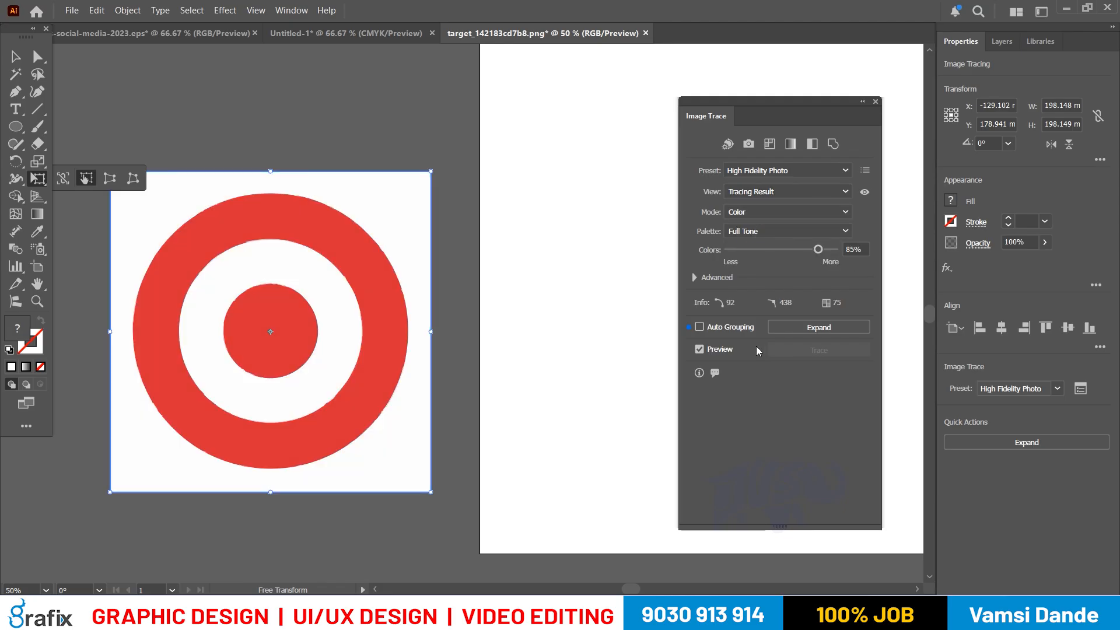
left_click(769, 232)
left_click(874, 299)
left_click(826, 250)
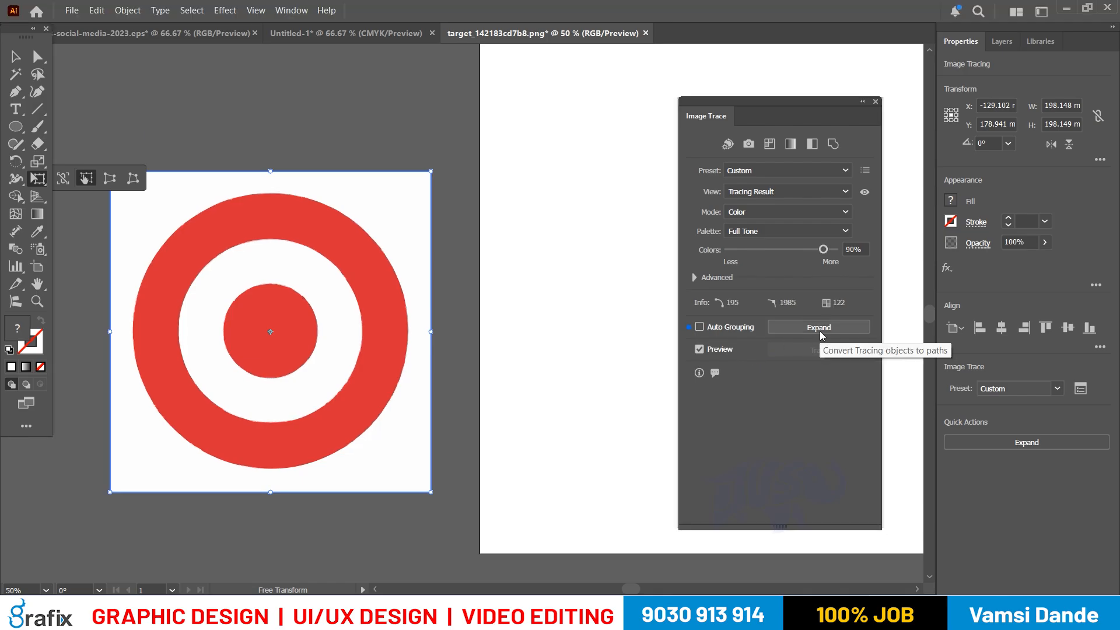
left_click(701, 280)
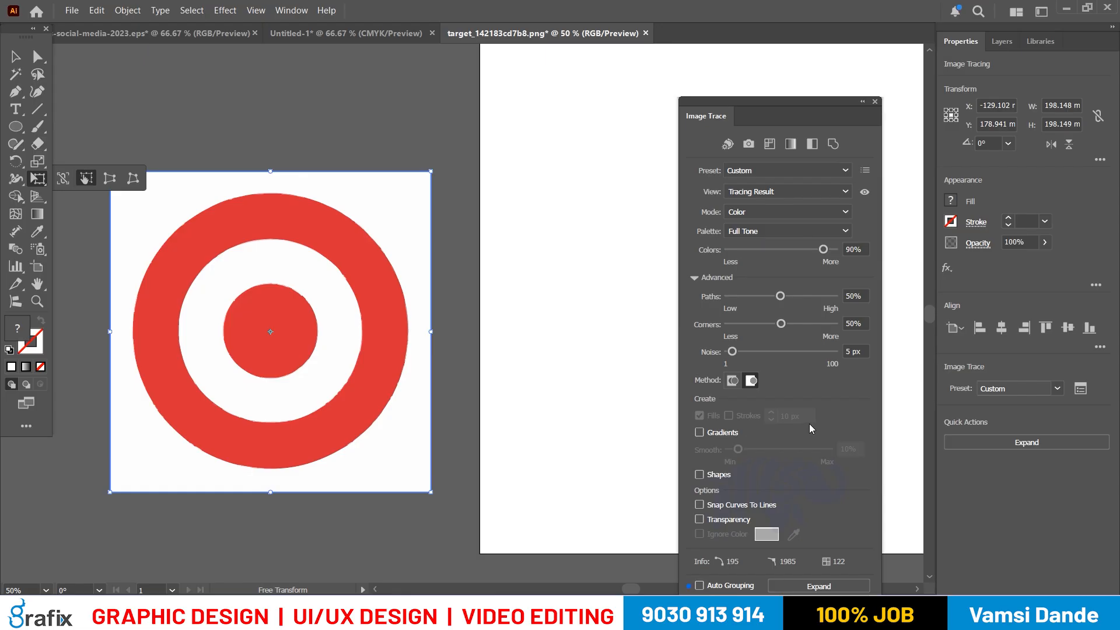
left_click_drag(767, 113, 773, 55)
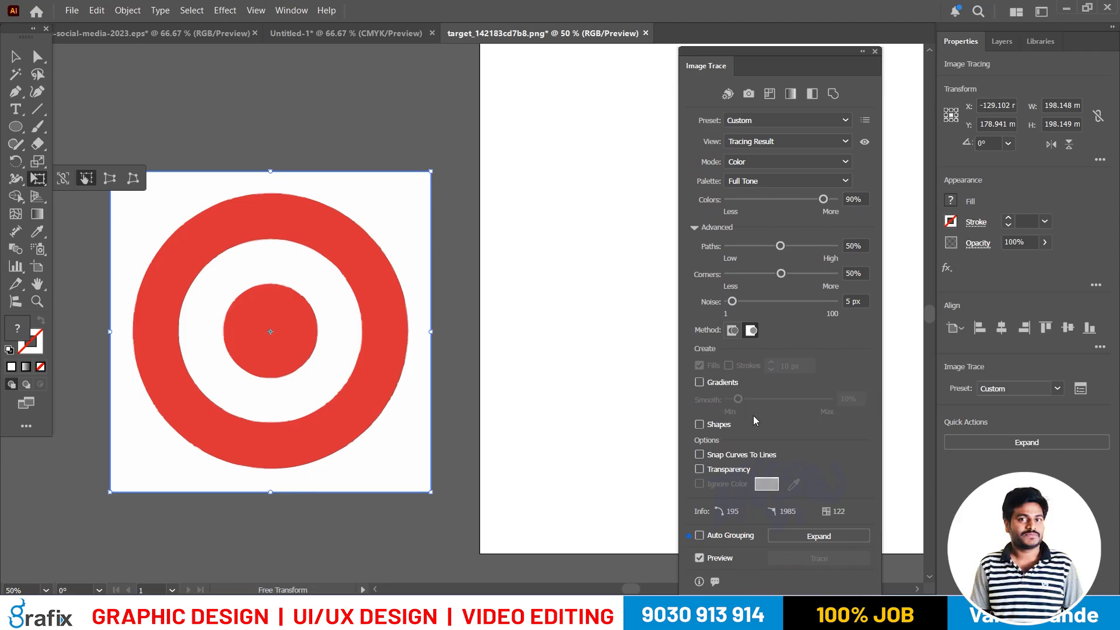
Expand the traced target into paths and ungroup them
left_click(831, 539)
right_click(382, 327)
left_click(356, 371)
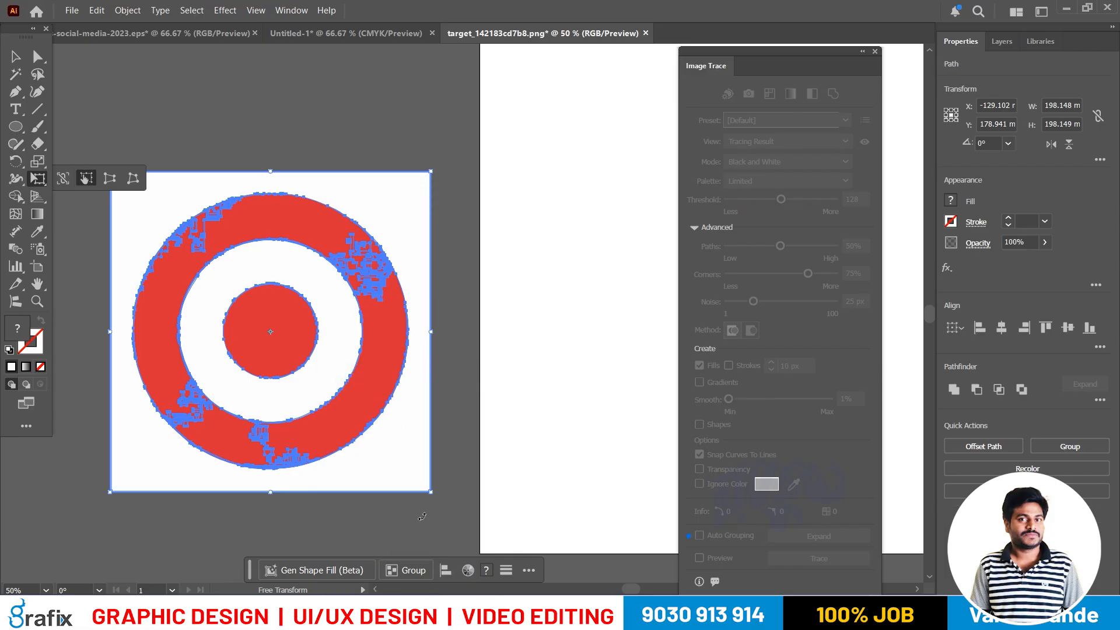
Delete the light background square and the white ring from the expanded target
key("v")
left_click(415, 518)
left_click_drag(407, 484, 411, 442)
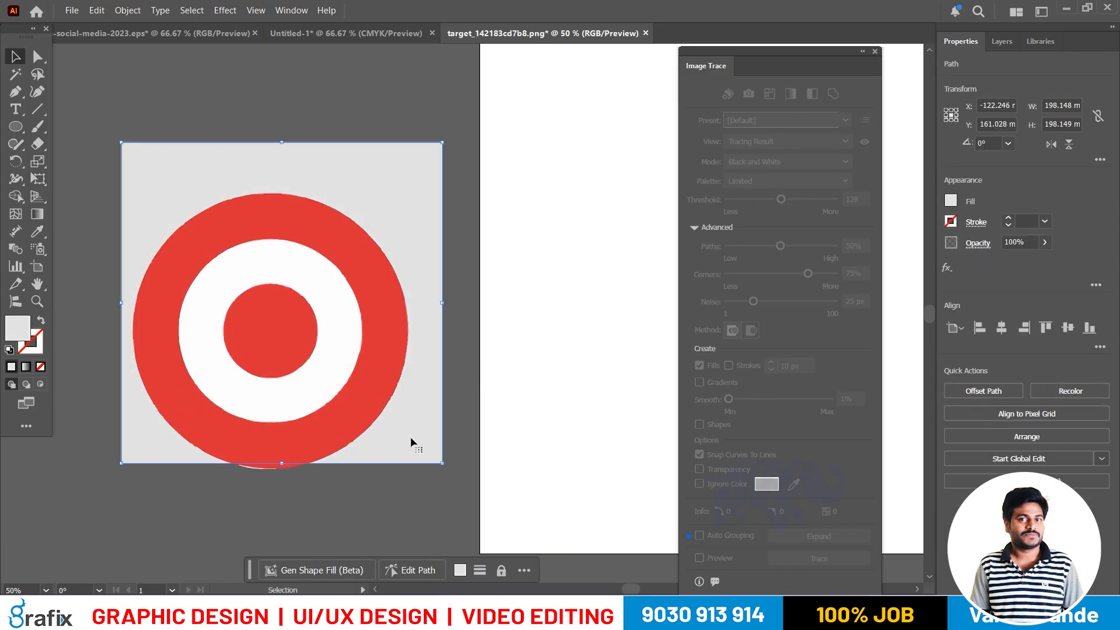
key("Delete")
left_click_drag(350, 373, 393, 320)
key("Delete")
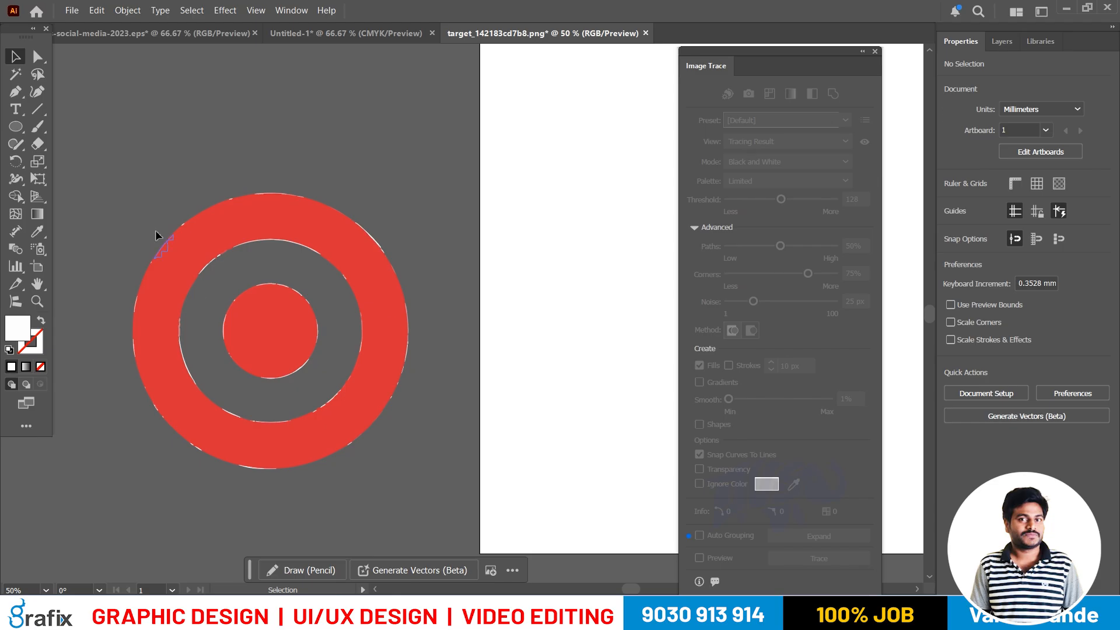
left_click(408, 509)
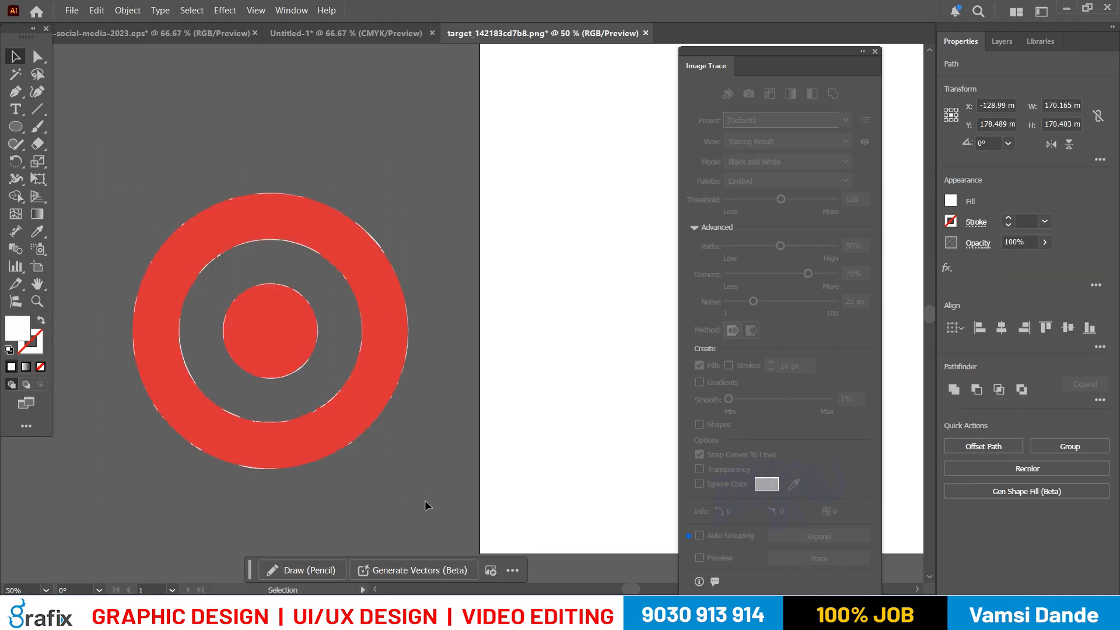
left_click(428, 505)
Select all remaining target paths and merge them with Pathfinder's Unite
key("ctrl+a")
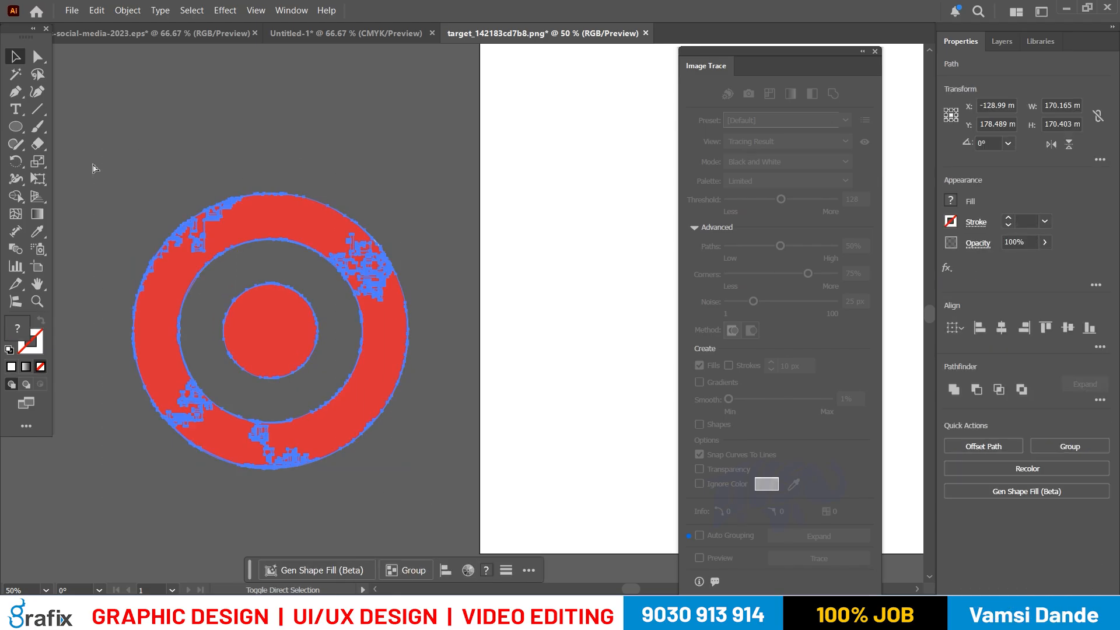
key("ctrl+shift+F10")
key("ctrl+shift+F9")
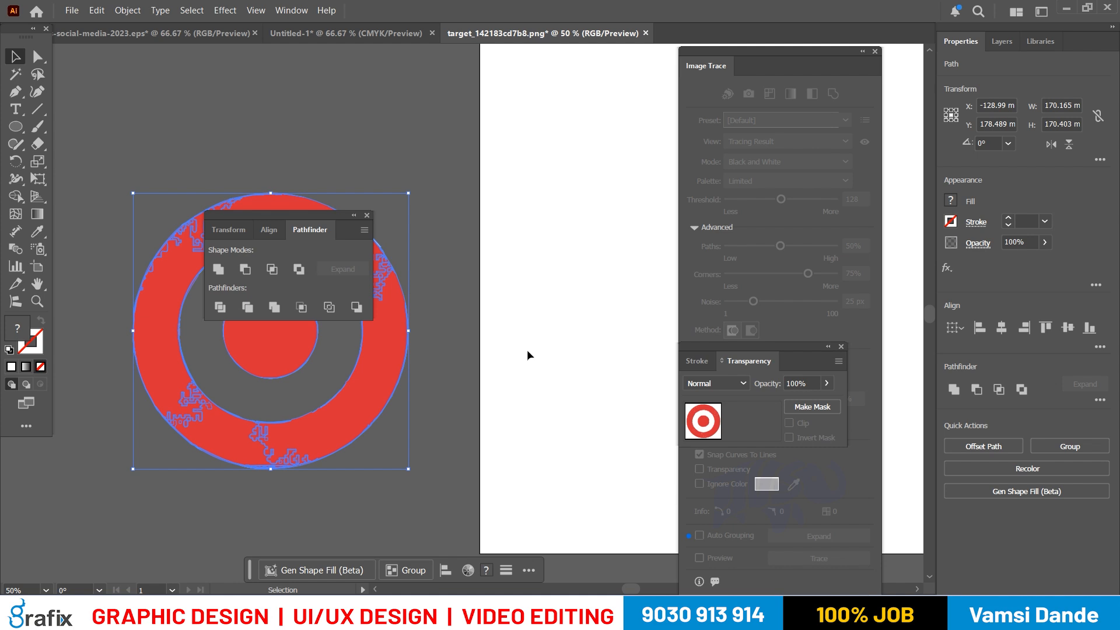
left_click(841, 346)
left_click_drag(312, 214, 536, 192)
scroll(206, 240, "up", 3)
scroll(240, 263, "down", 3)
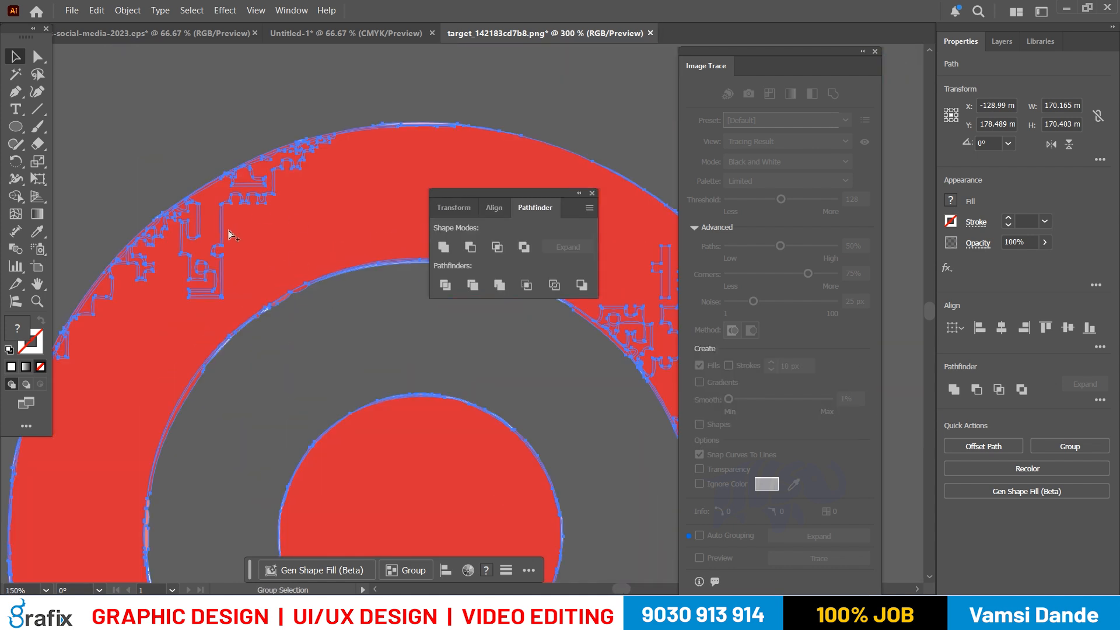
left_click(443, 247)
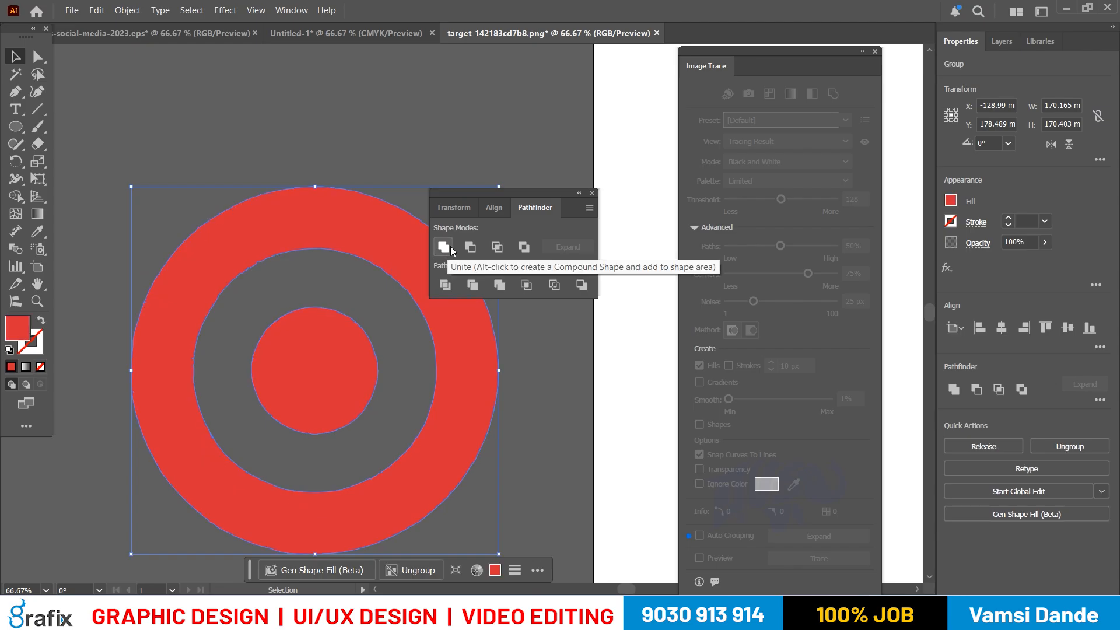
Examine the edges of the united red target up close to judge its vector quality
scroll(324, 261, "up", 3)
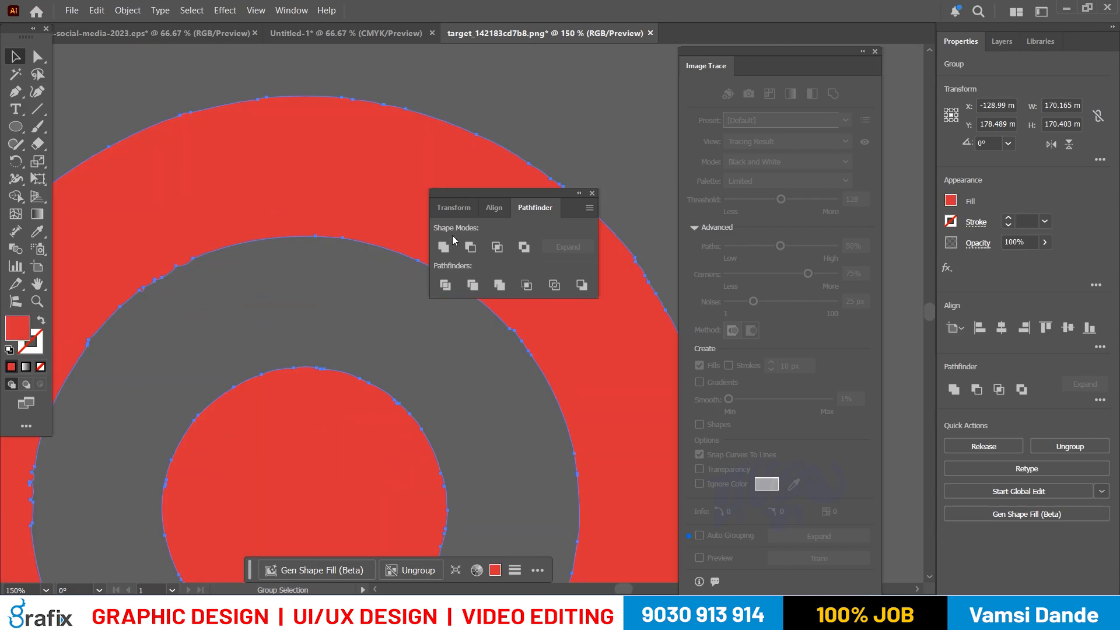
scroll(391, 278, "down", 3)
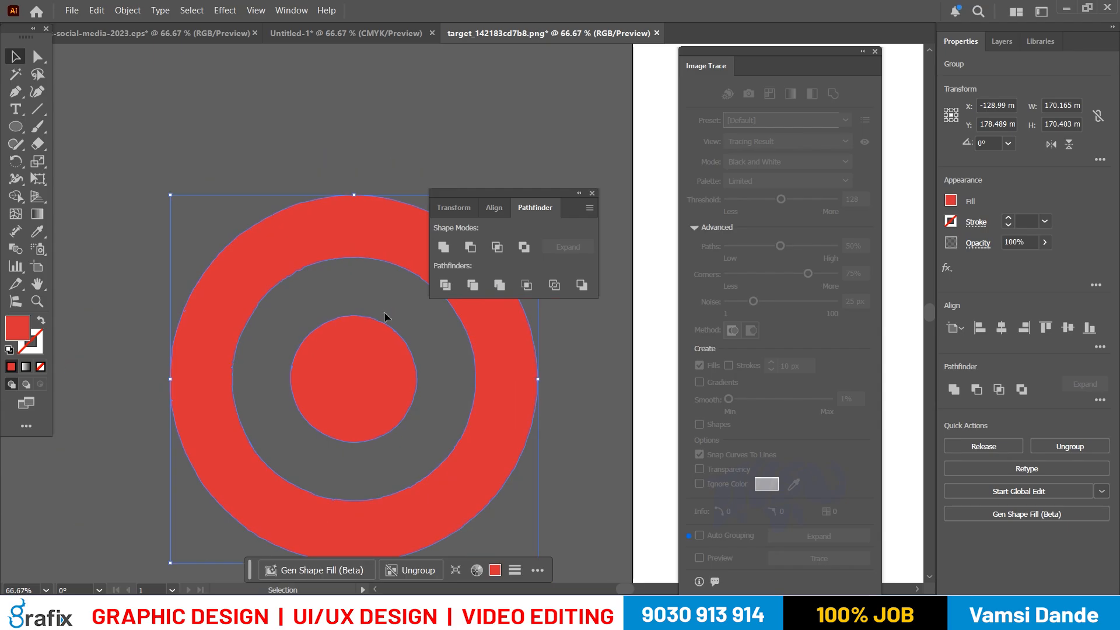
scroll(280, 270, "up", 9)
left_click_drag(360, 218, 208, 515)
left_click_drag(309, 198, 281, 351)
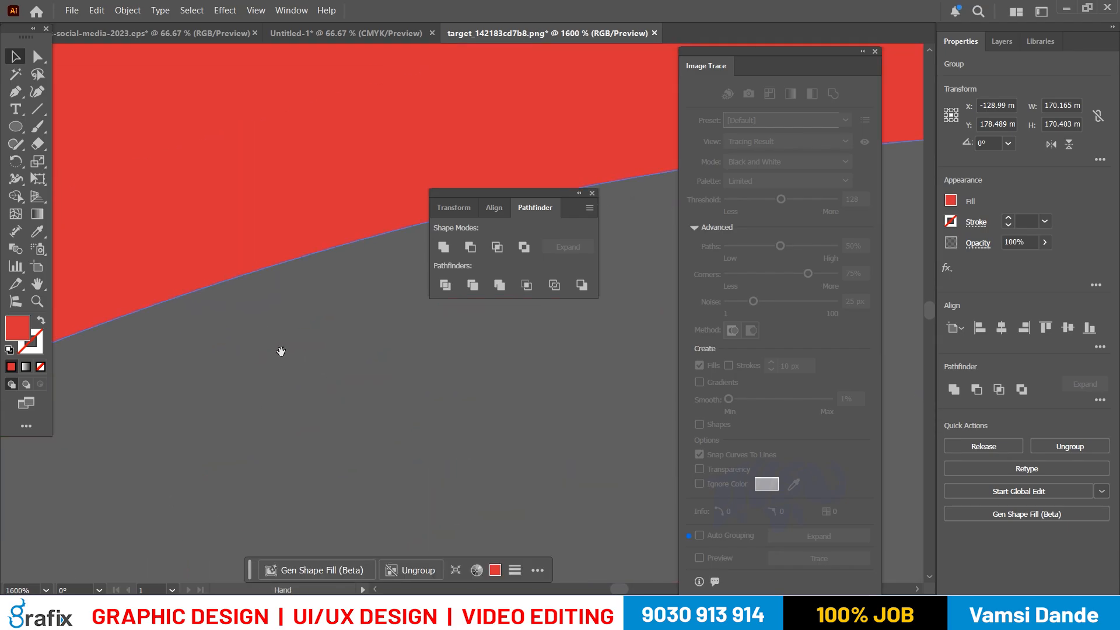
scroll(281, 350, "down", 11)
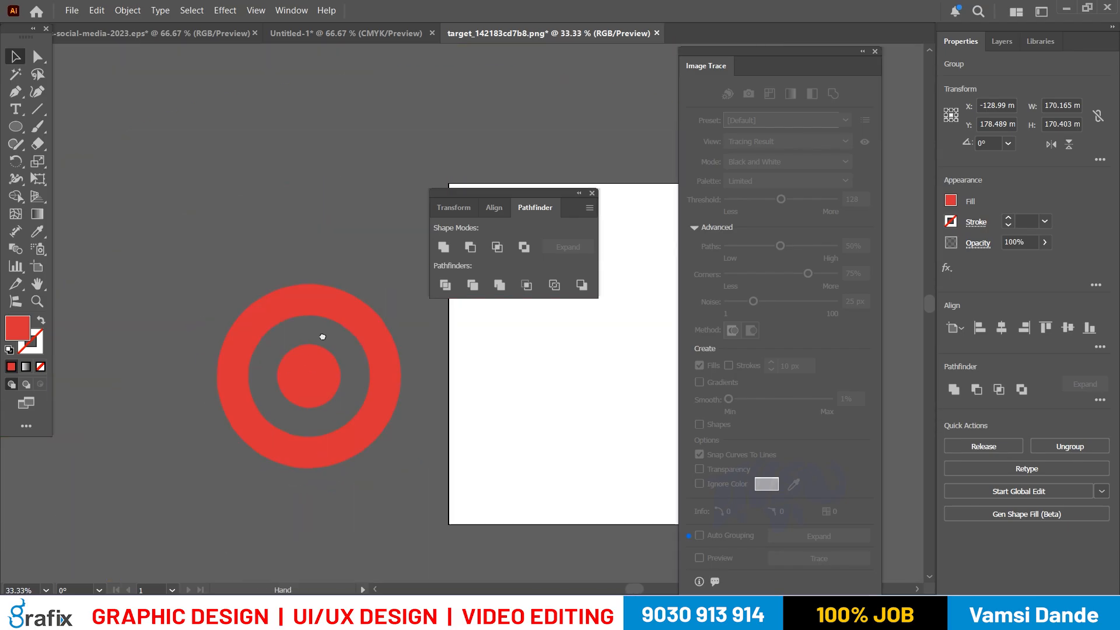
scroll(322, 337, "up", 4)
Load the Dark swatch library from Color Properties and fill the target with its near-black swatch
left_click(951, 201)
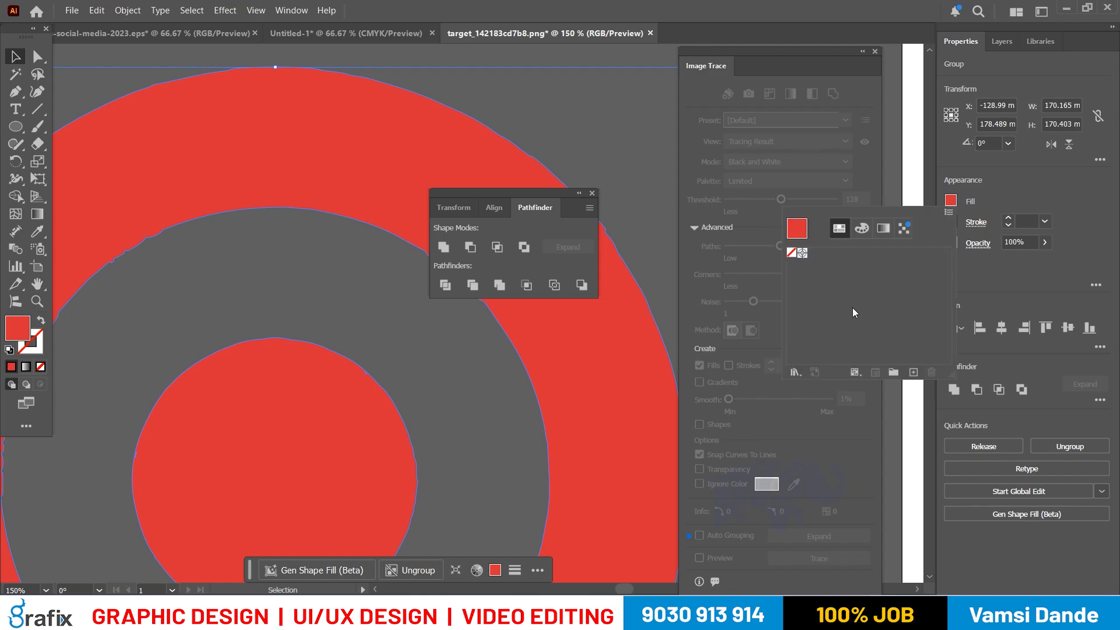
left_click(795, 371)
mouse_move(863, 290)
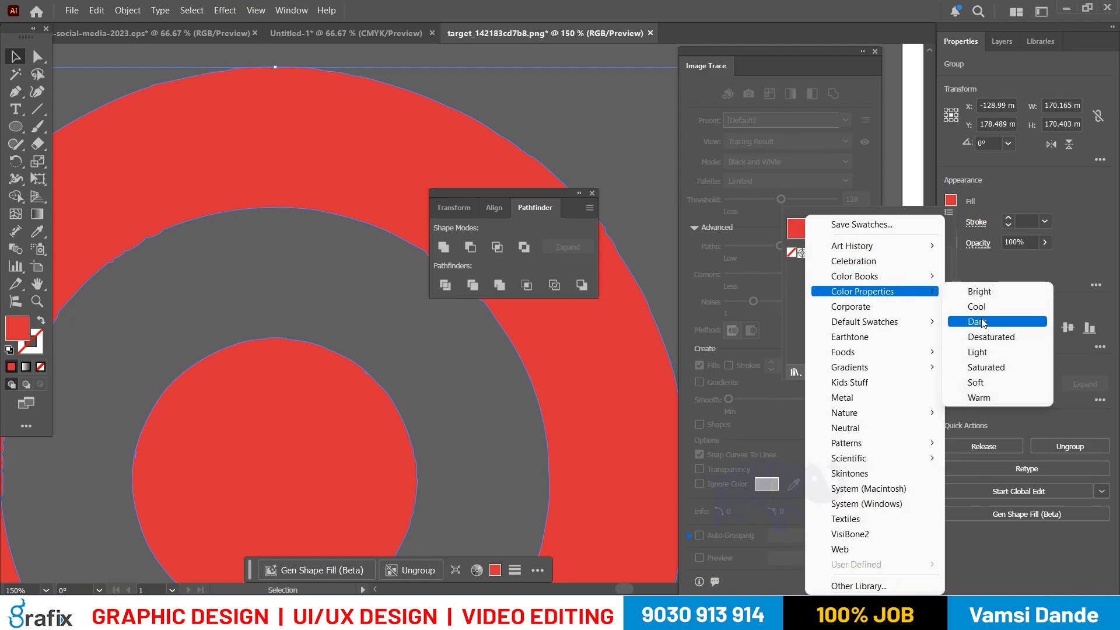
left_click(979, 322)
left_click(512, 323)
left_click(523, 322)
scroll(375, 330, "down", 5)
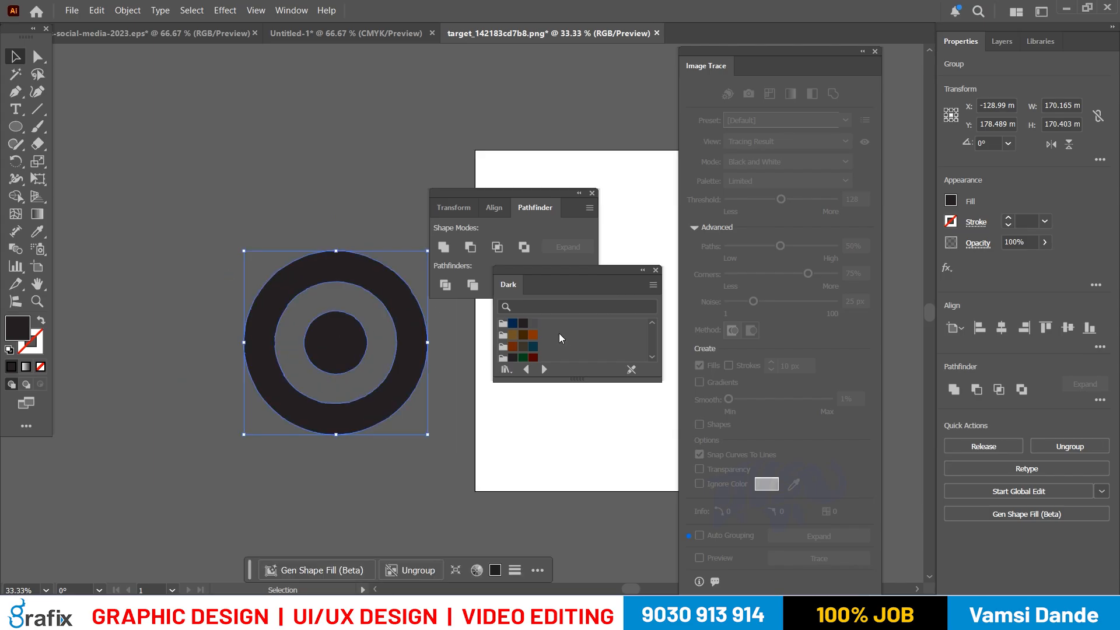
Recolor the target with the dark orange-brown swatch and close the Pathfinder and Dark swatch panels
left_click(532, 334)
left_click(500, 385)
scroll(371, 377, "up", 3)
scroll(393, 236, "down", 2)
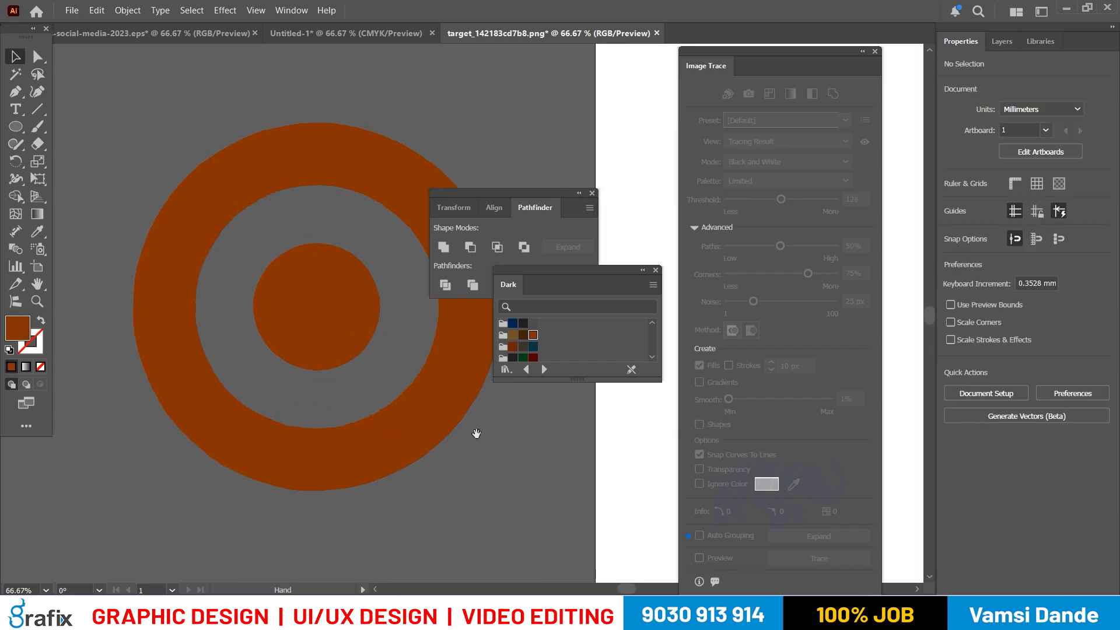
left_click(591, 192)
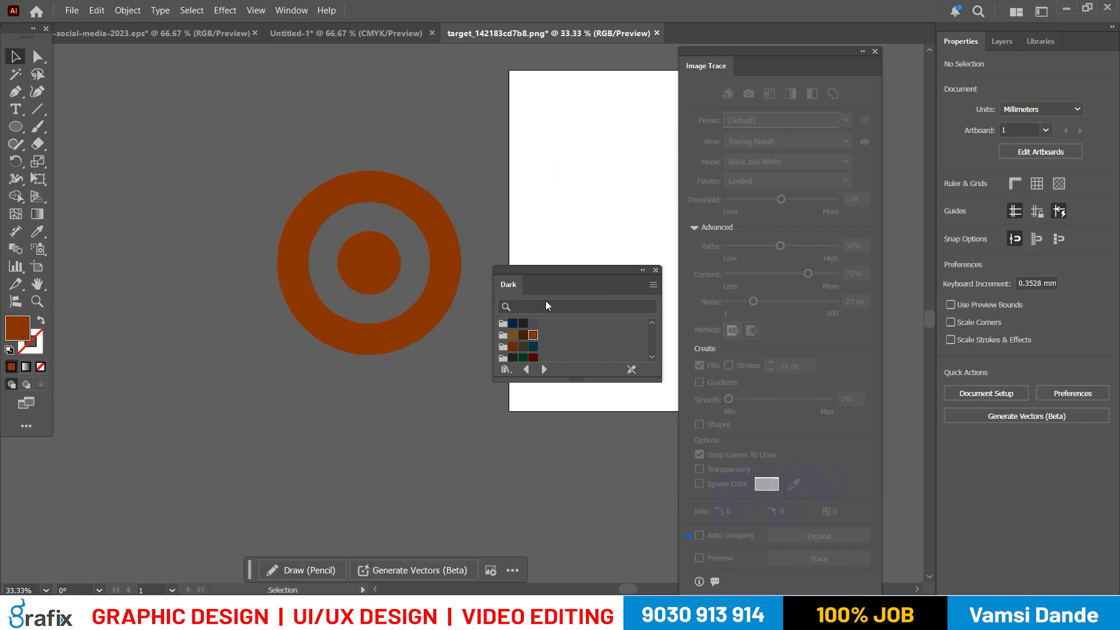
left_click(655, 270)
left_click_drag(601, 310, 464, 339)
Place the linked image 31281986_e from Downloads on the artboard at about 191 by 165 mm
left_click(72, 12)
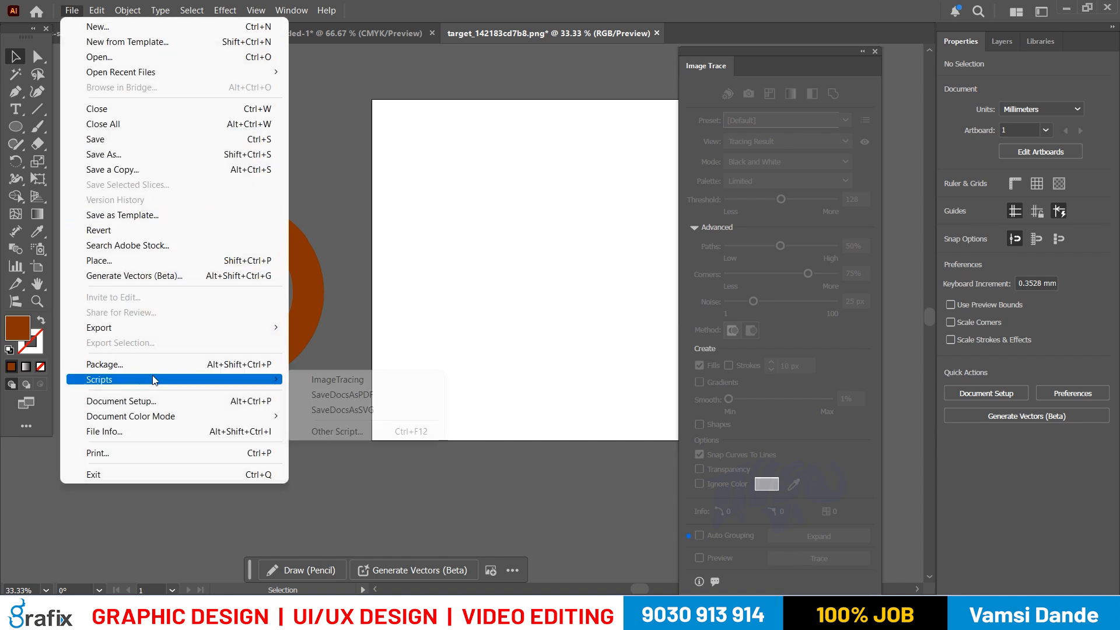
left_click(147, 261)
scroll(550, 334, "down", 5)
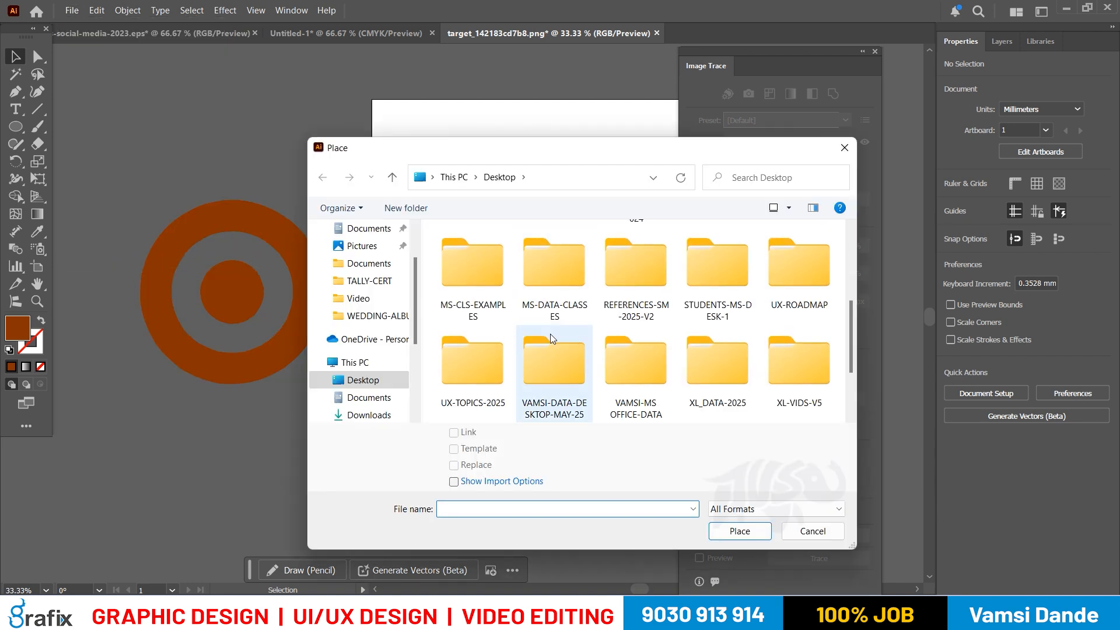
scroll(612, 350, "down", 5)
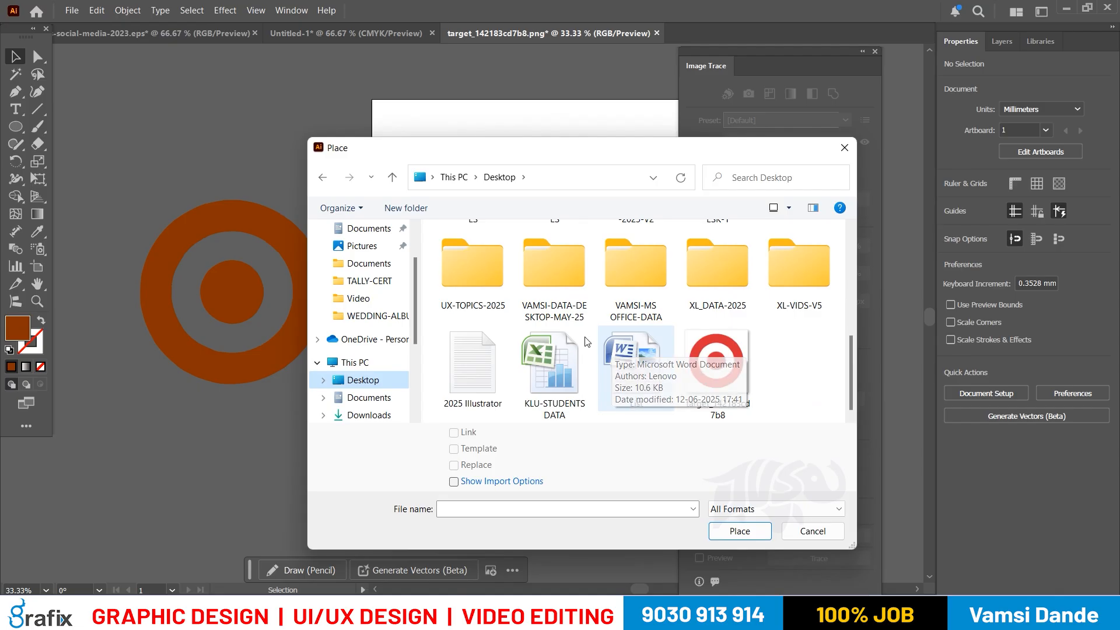
scroll(373, 274, "up", 2)
left_click(376, 274)
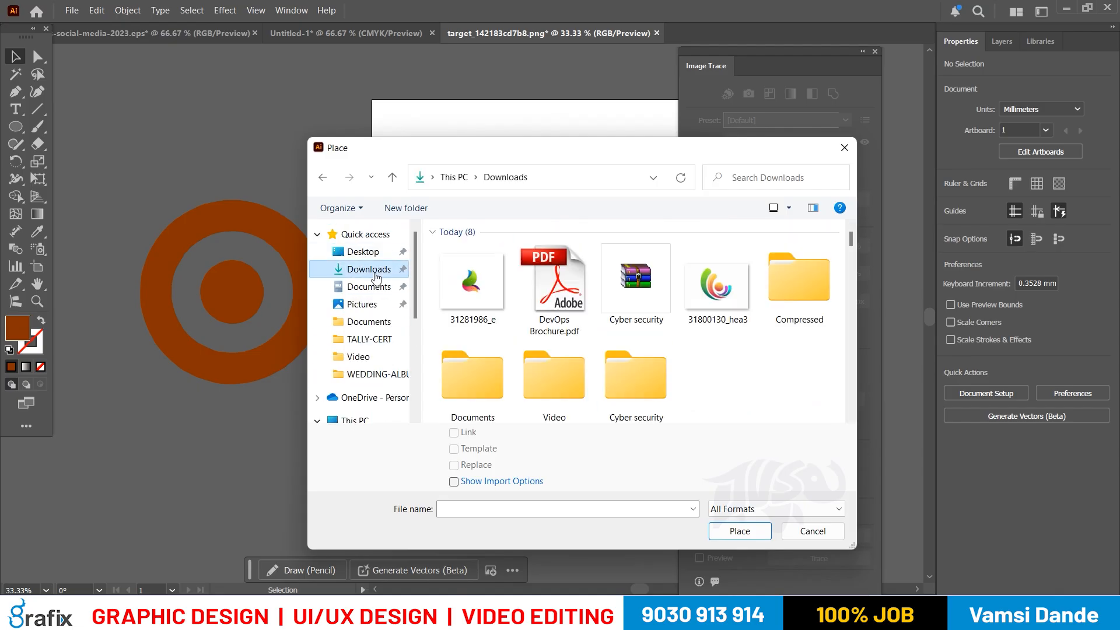
left_click(478, 297)
left_click(734, 531)
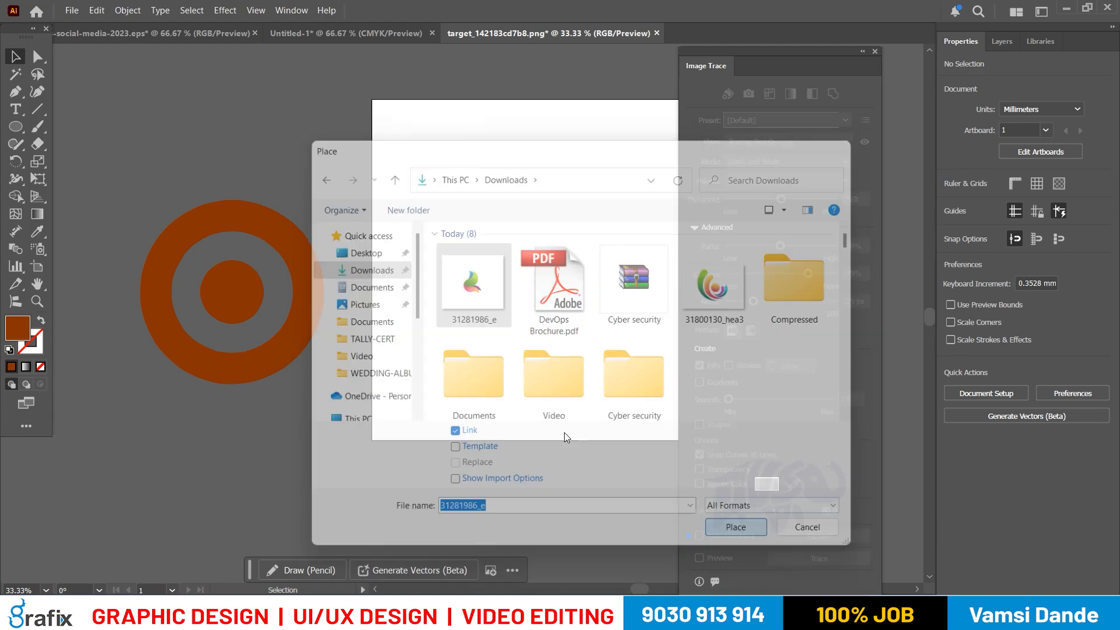
left_click_drag(427, 180, 632, 355)
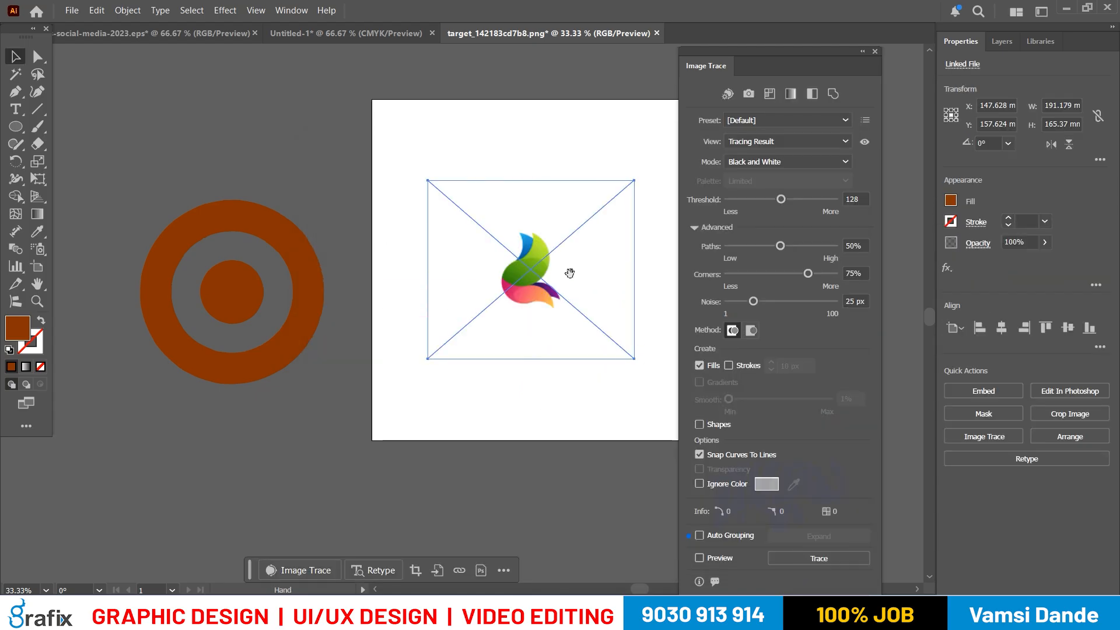
Enlarge the placed logo image to about 304 by 263 mm beside the artboard and embed it in the document
scroll(449, 226, "left", 5)
left_click_drag(482, 202, 542, 136)
left_click_drag(470, 251, 573, 327)
scroll(572, 327, "up", 2)
left_click_drag(448, 281, 497, 347)
scroll(466, 336, "down", 2)
left_click_drag(480, 309, 456, 244)
scroll(499, 342, "up", 1)
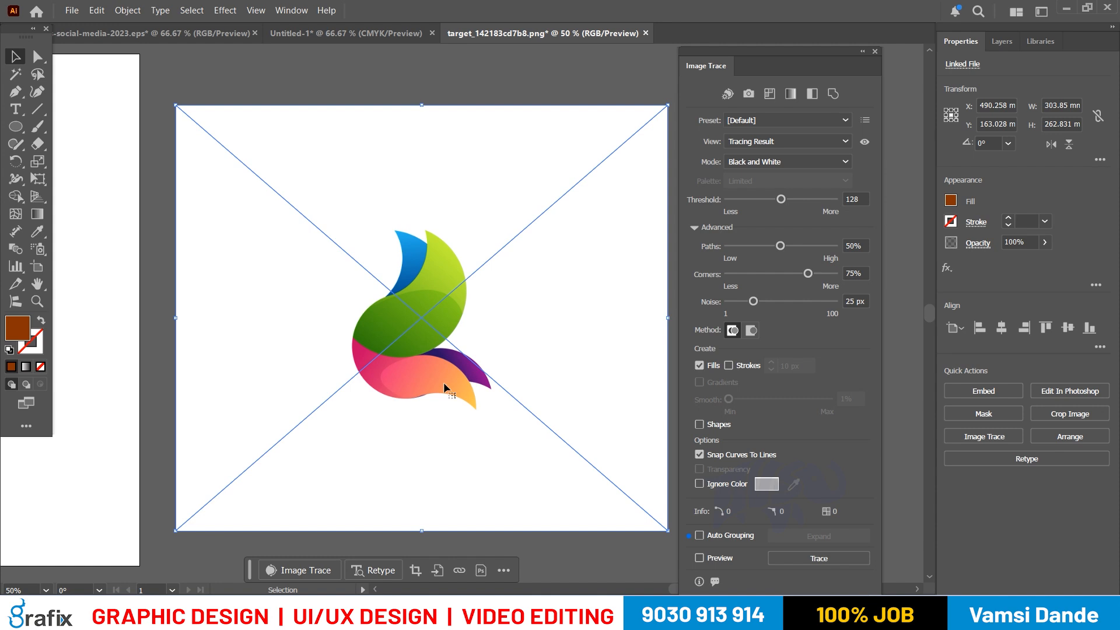
left_click(996, 394)
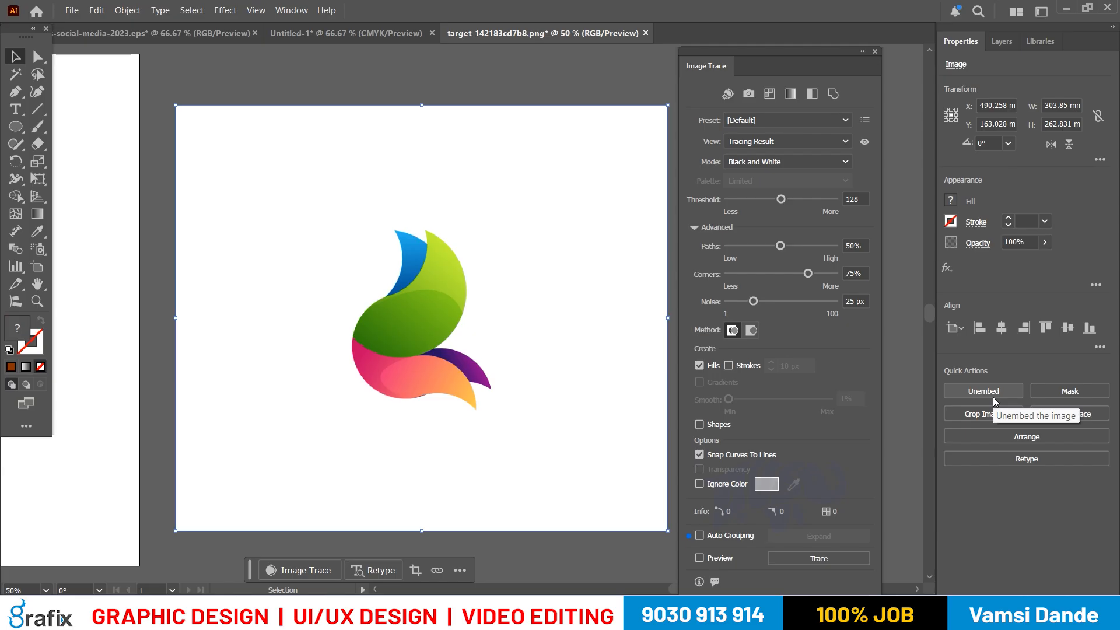
mouse_move(407, 281)
left_mouse_down()
mouse_move(387, 299)
mouse_move(399, 288)
left_mouse_up()
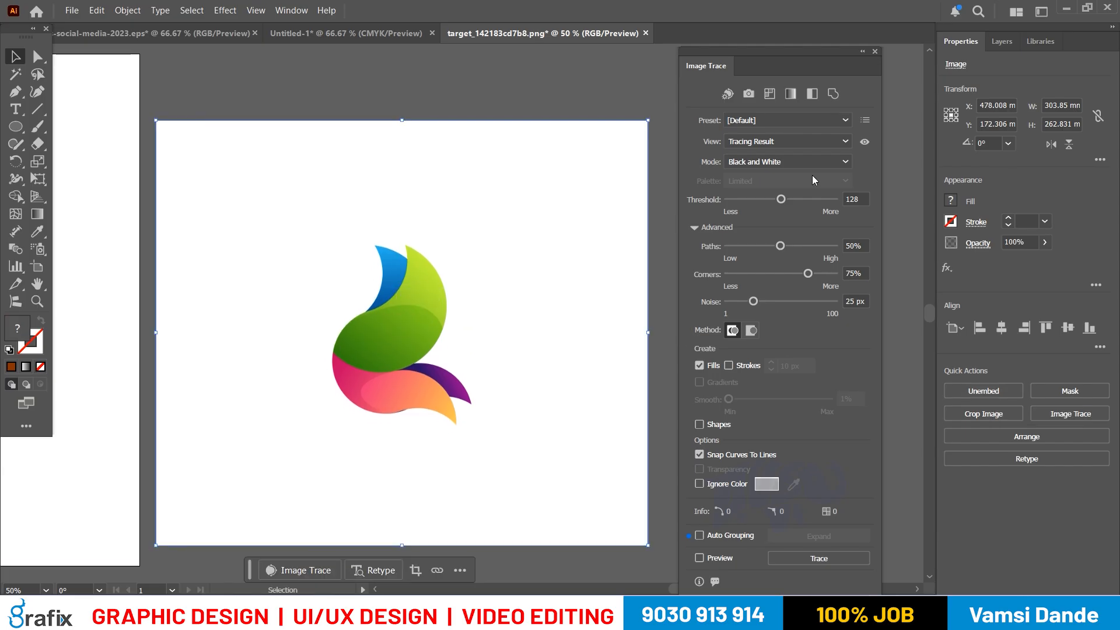
Trace the embedded logo image and apply the High Fidelity Photo preset to it
left_click(337, 566)
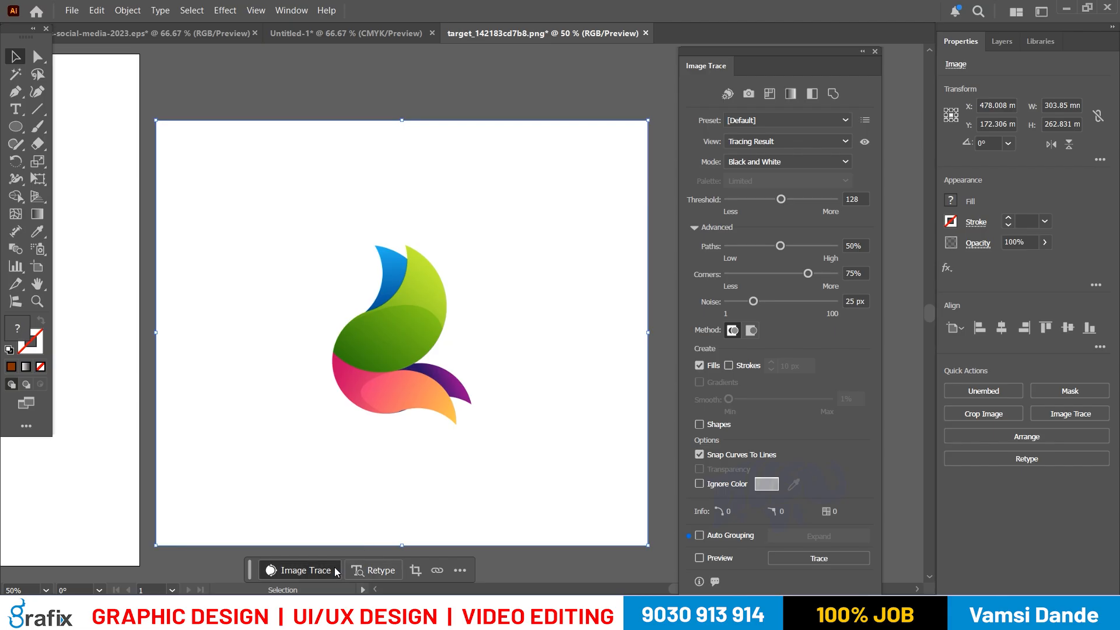
left_click(644, 324)
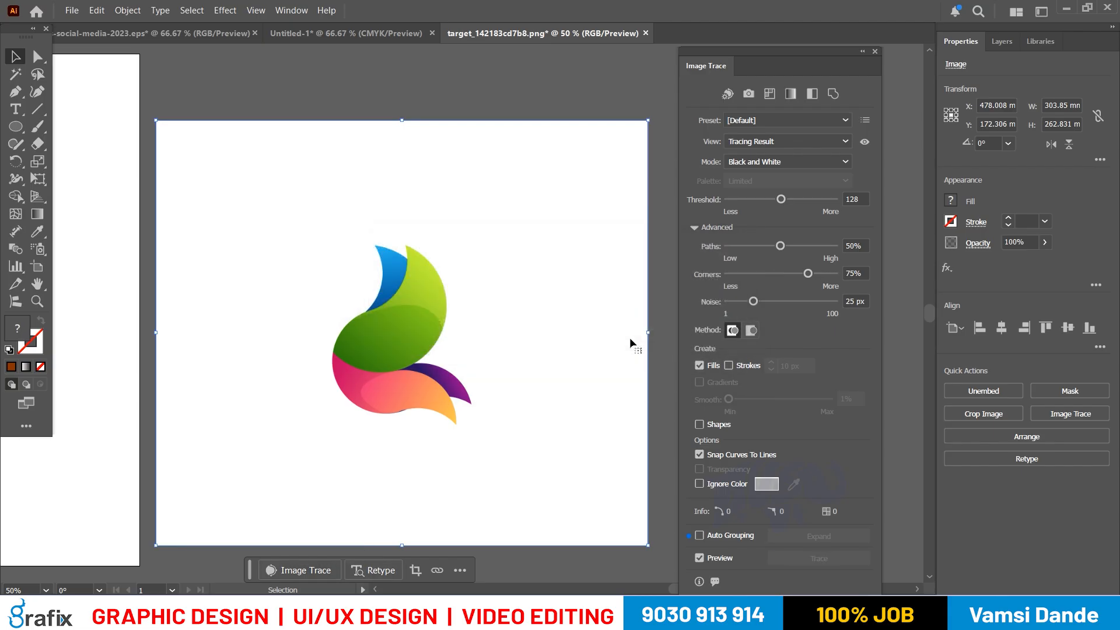
left_click(315, 574)
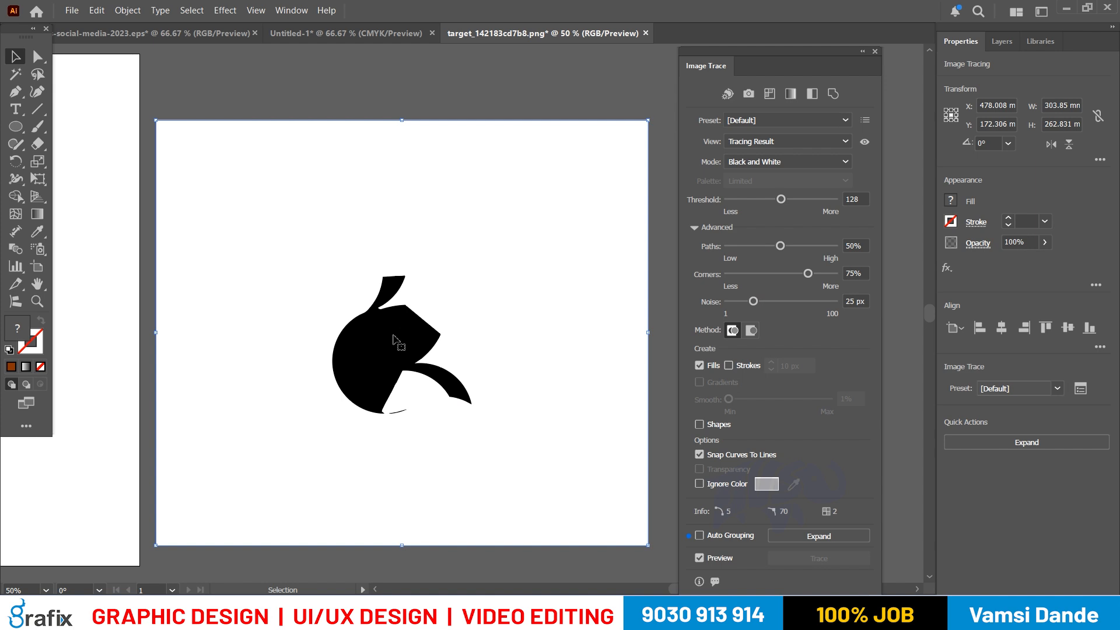
left_click(835, 120)
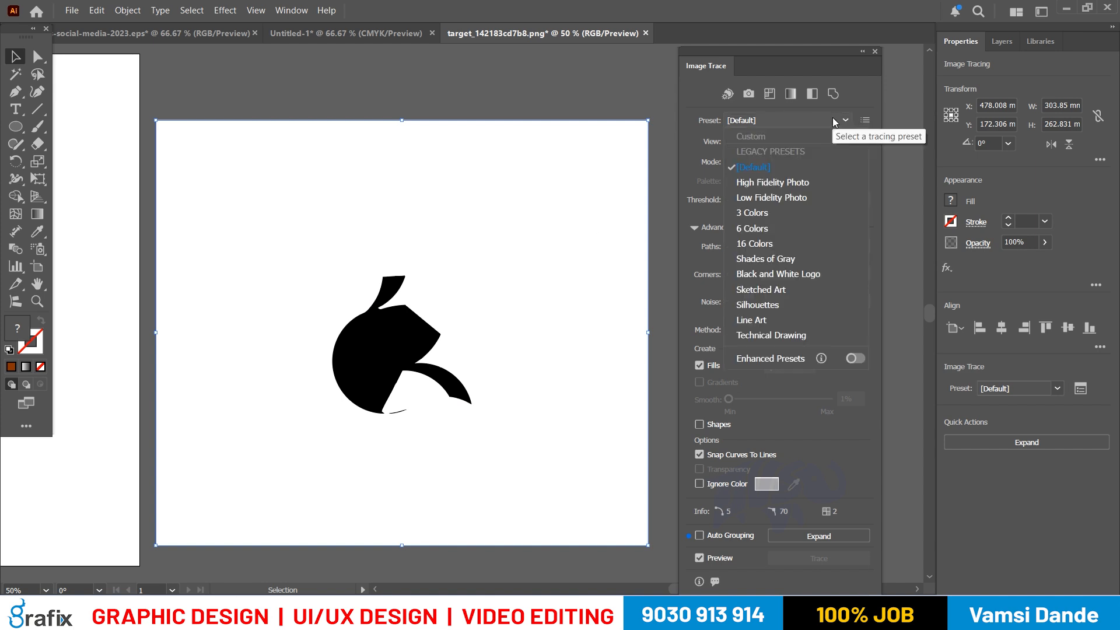
left_click(798, 181)
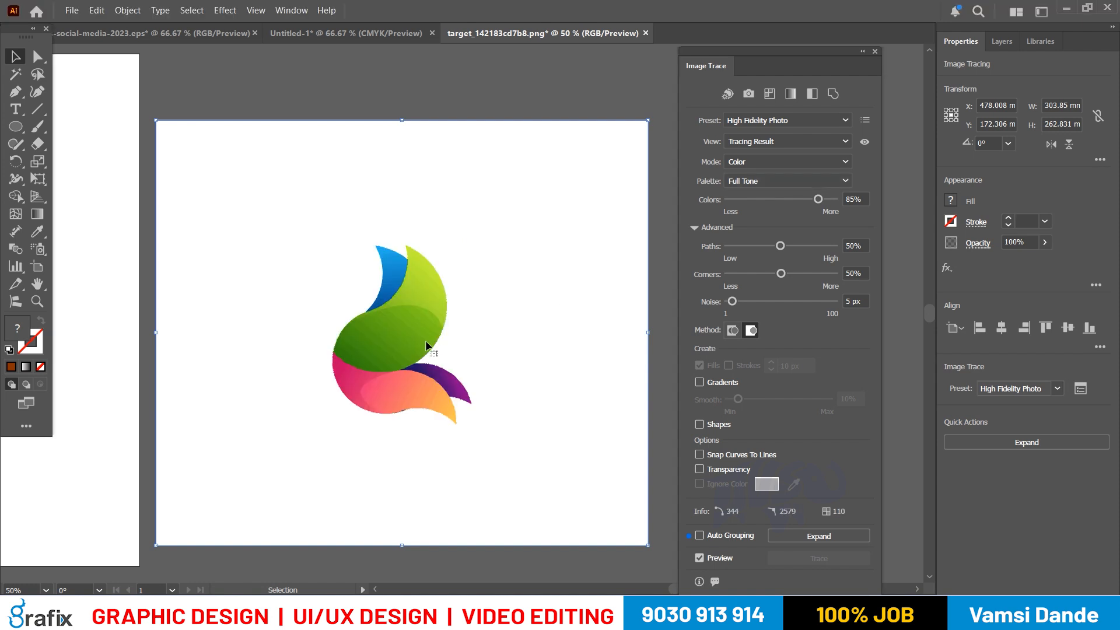
Examine the color transitions and edges of the High Fidelity Photo tracing up close
scroll(424, 321, "up", 3)
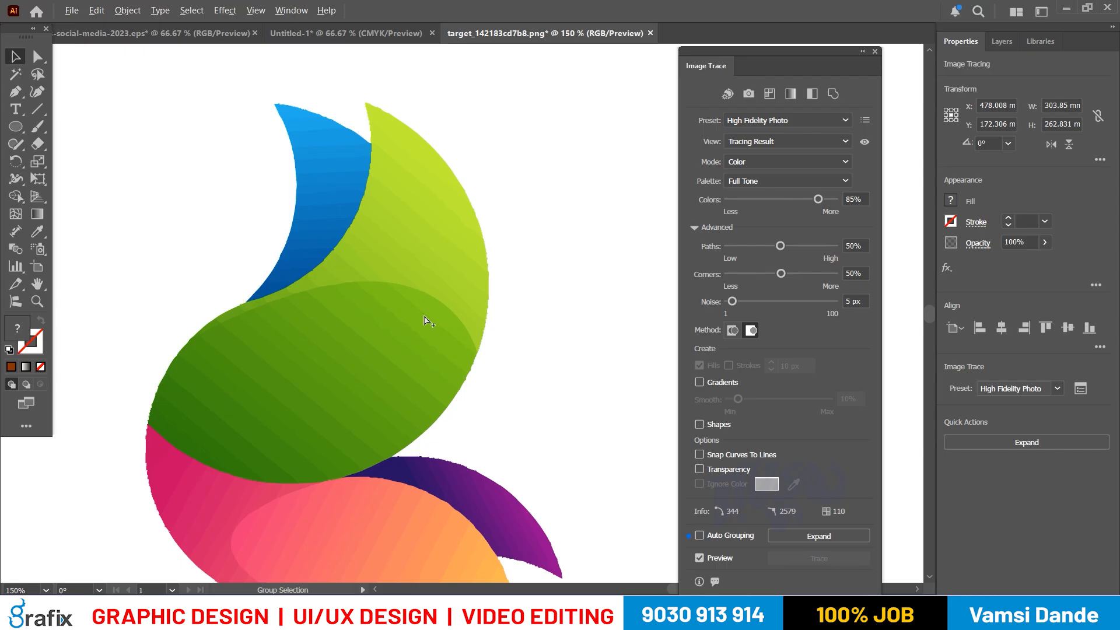
scroll(423, 319, "down", 2)
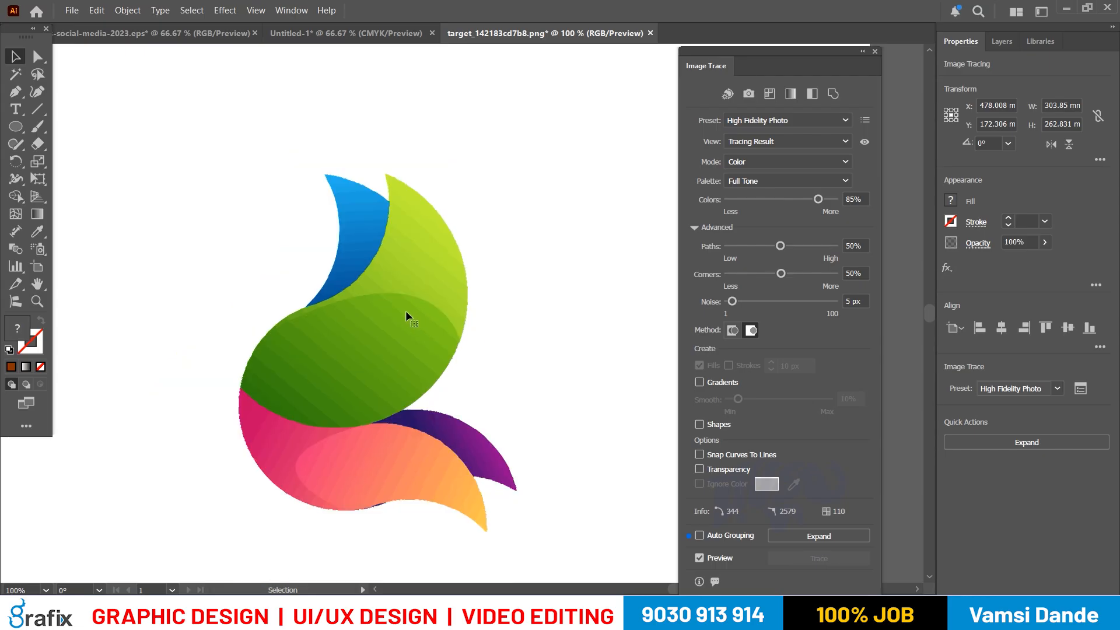
scroll(407, 220, "up", 2)
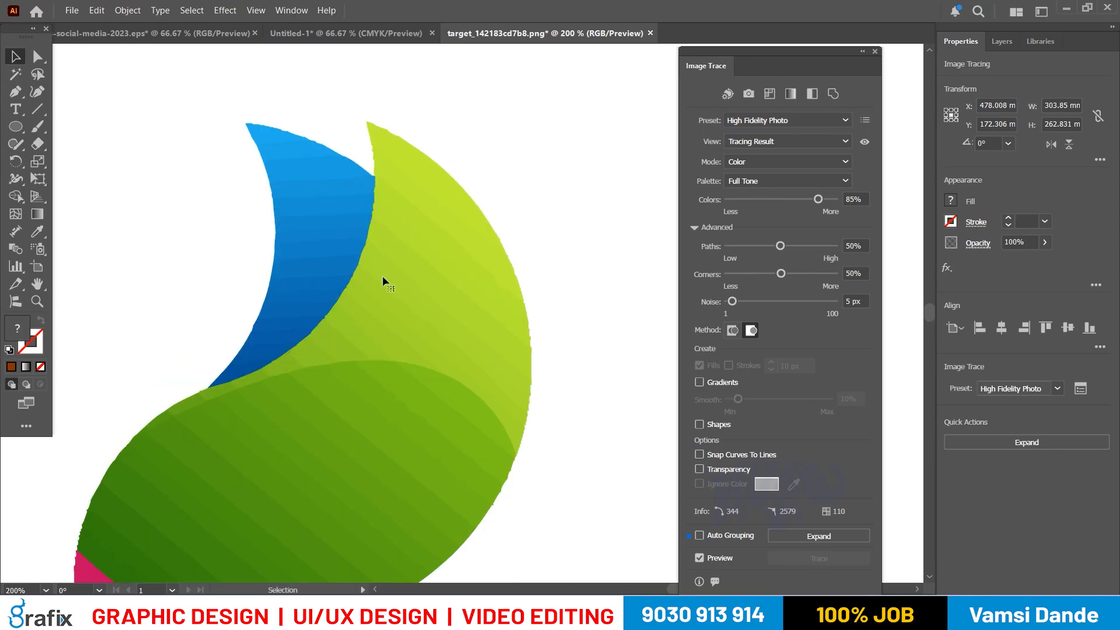
scroll(423, 323, "down", 1)
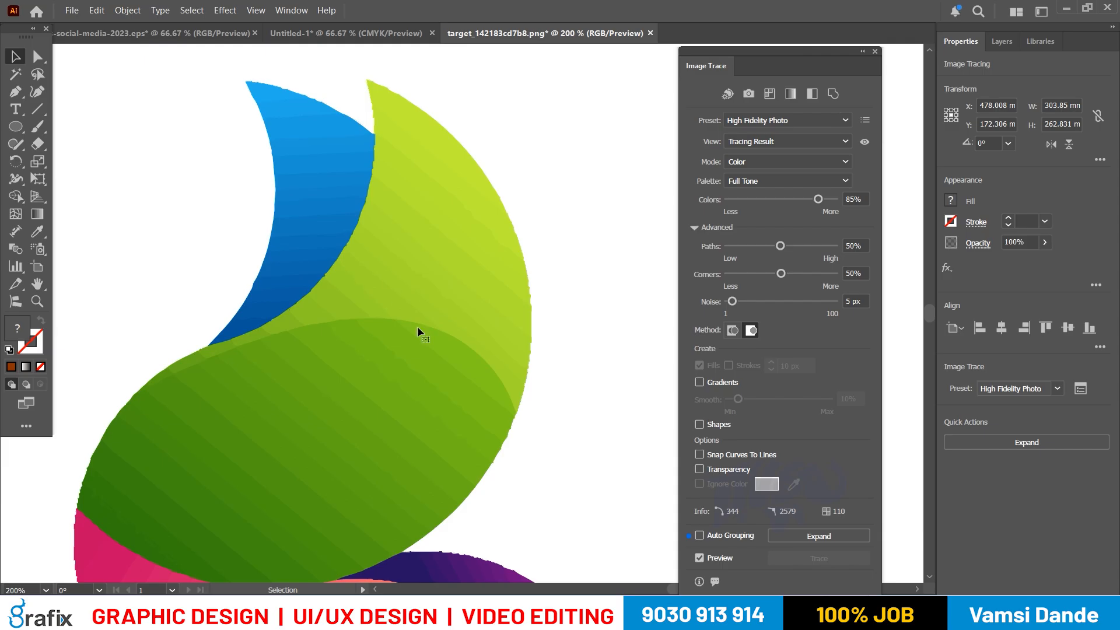
scroll(418, 327, "down", 1)
scroll(385, 339, "up", 1)
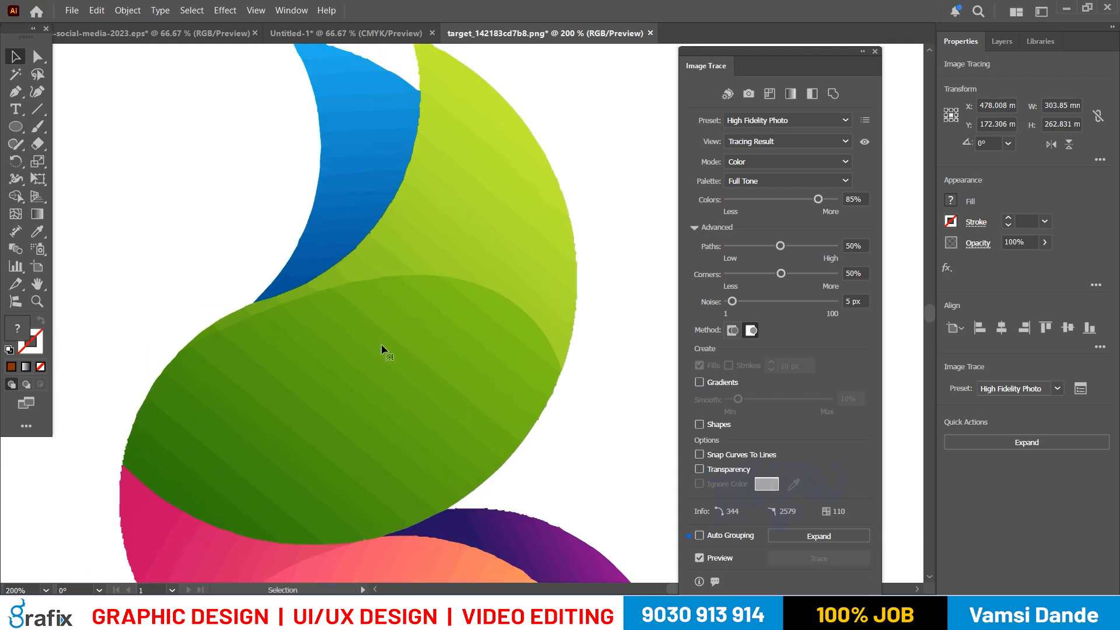
scroll(433, 306, "down", 1)
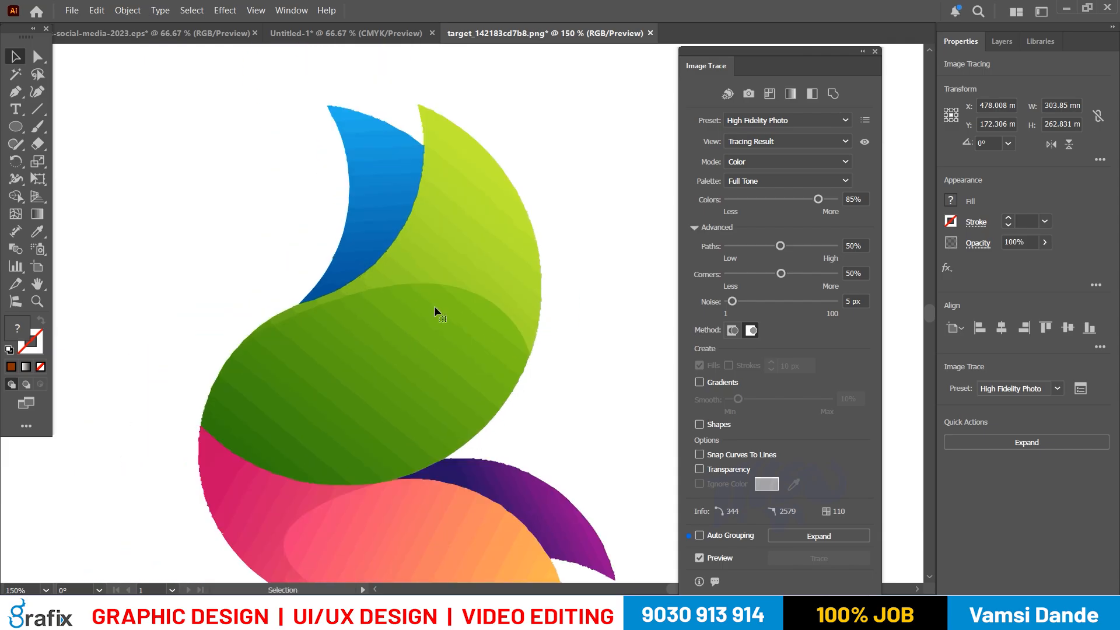
scroll(434, 340, "down", 1)
scroll(419, 324, "down", 1)
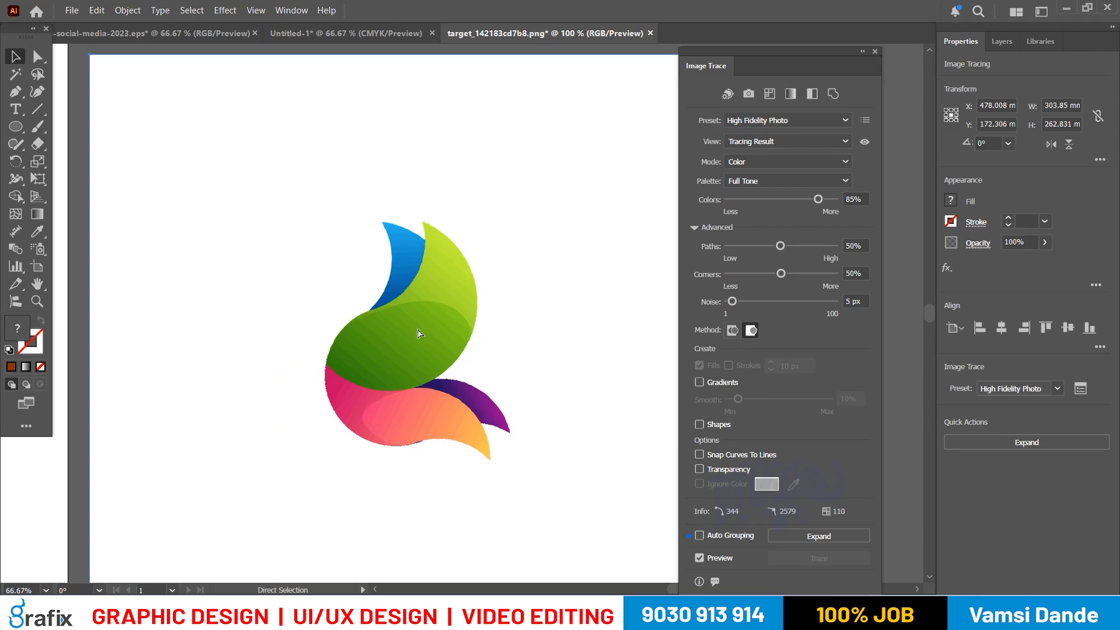
scroll(414, 334, "up", 1)
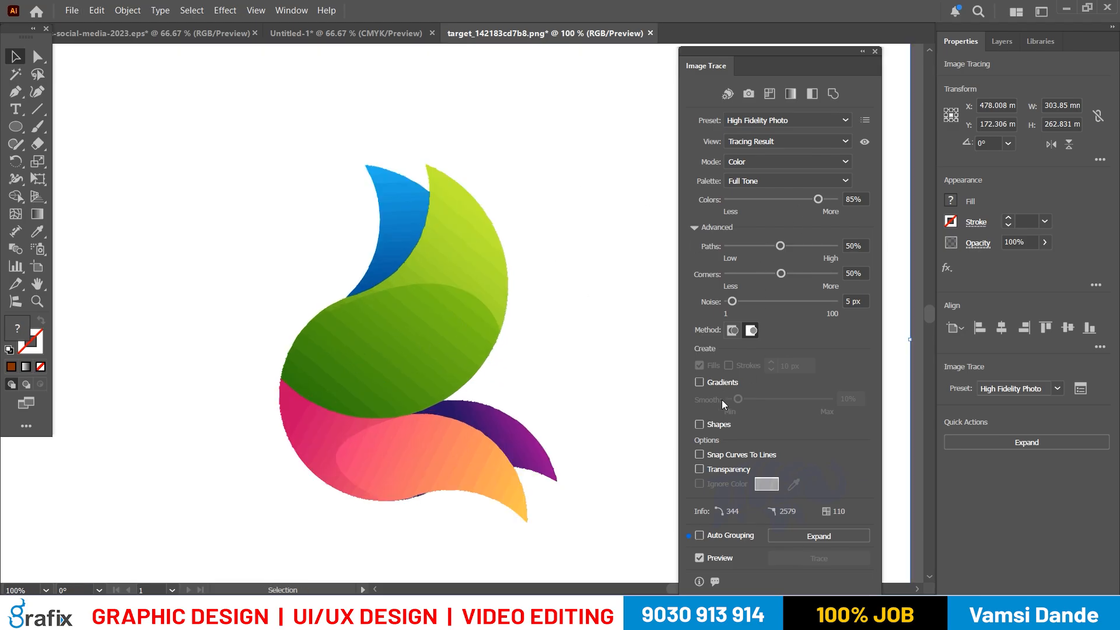
Enable Gradients for the tracing, set Smooth to 63% and expand the traced logo
left_click(705, 382)
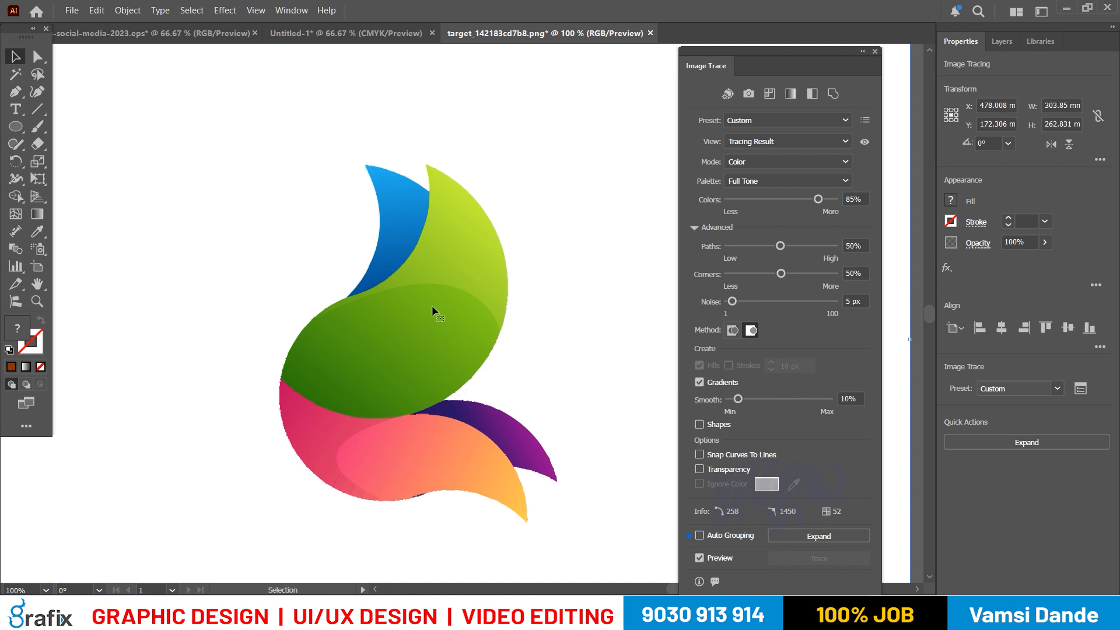
scroll(432, 307, "up", 1)
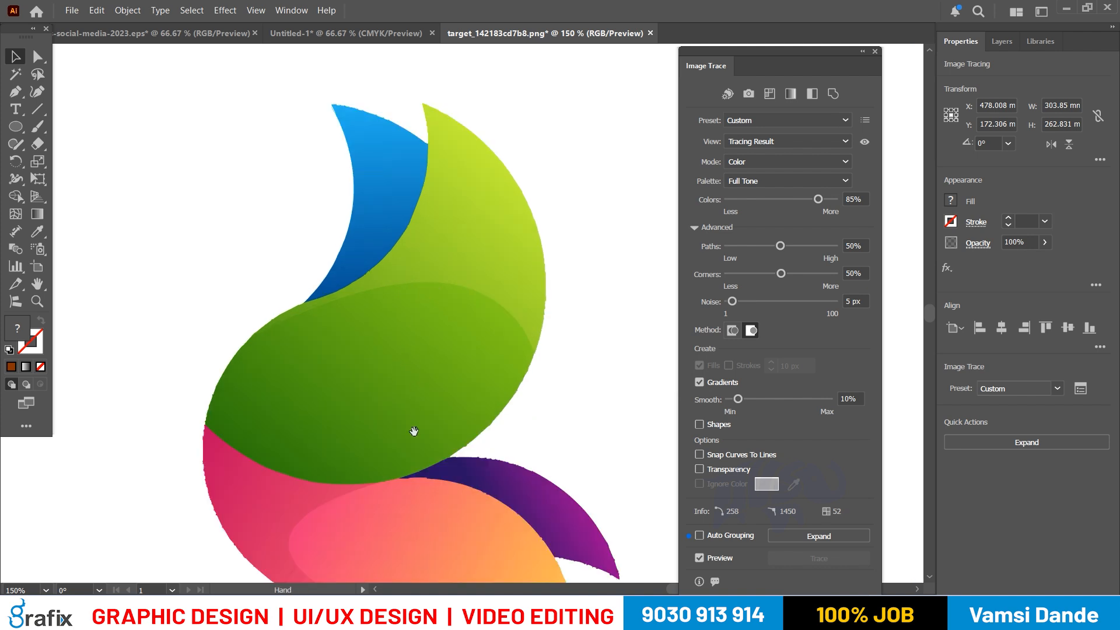
scroll(415, 428, "down", 3)
left_click_drag(747, 400, 792, 401)
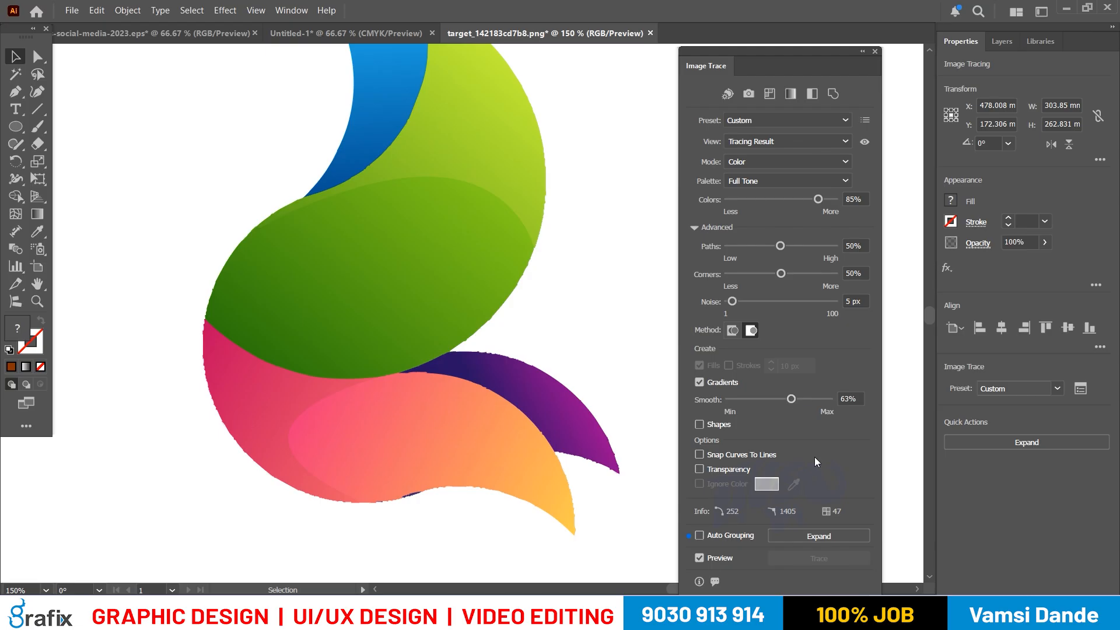
left_click(805, 534)
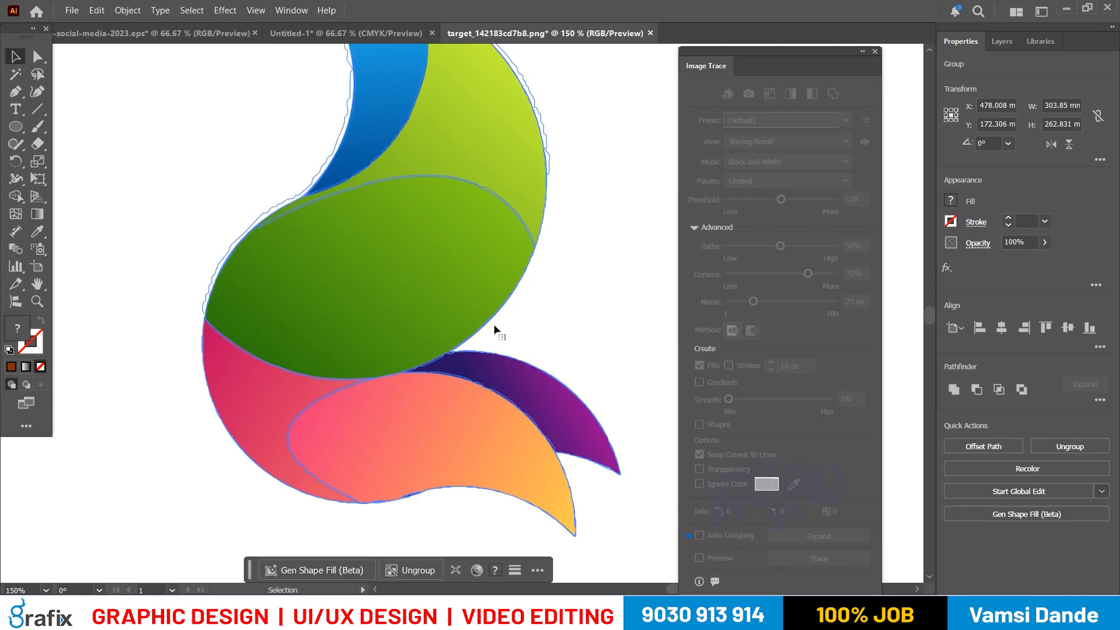
Ungroup the expanded logo and delete the large white background shape behind it
scroll(493, 324, "down", 4, "alt")
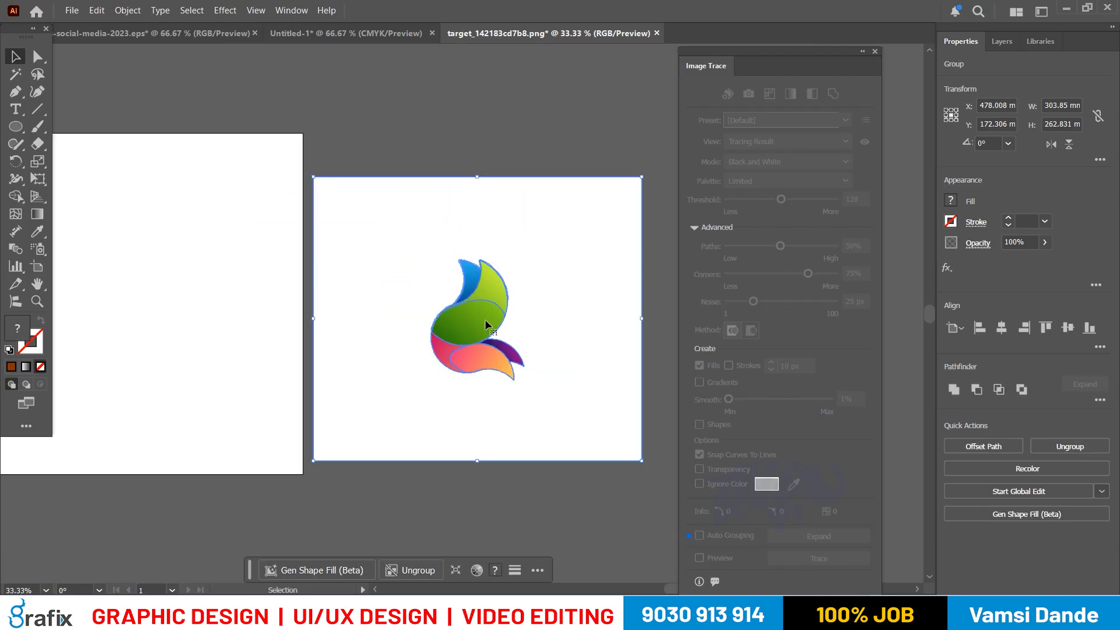
left_click(1062, 446)
left_click(666, 512)
left_click(599, 440)
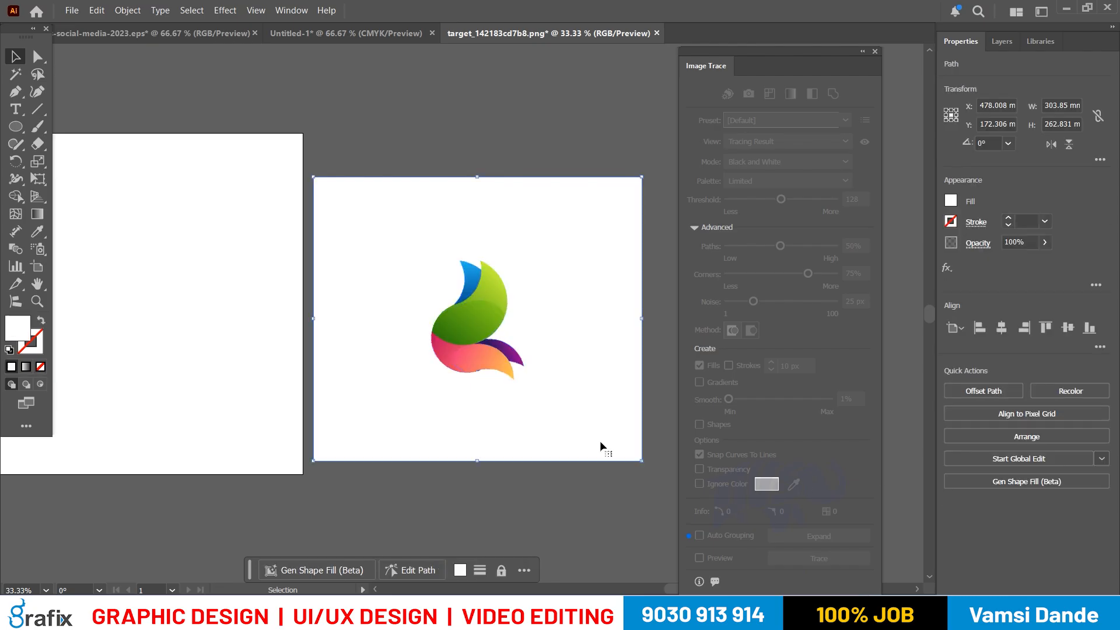
key("Delete")
Pull a white edge sliver away from the logo's upper outline and undo the move
scroll(507, 280, "up", 7)
left_click_drag(463, 305, 539, 290)
key("ctrl+z")
scroll(539, 295, "down", 5)
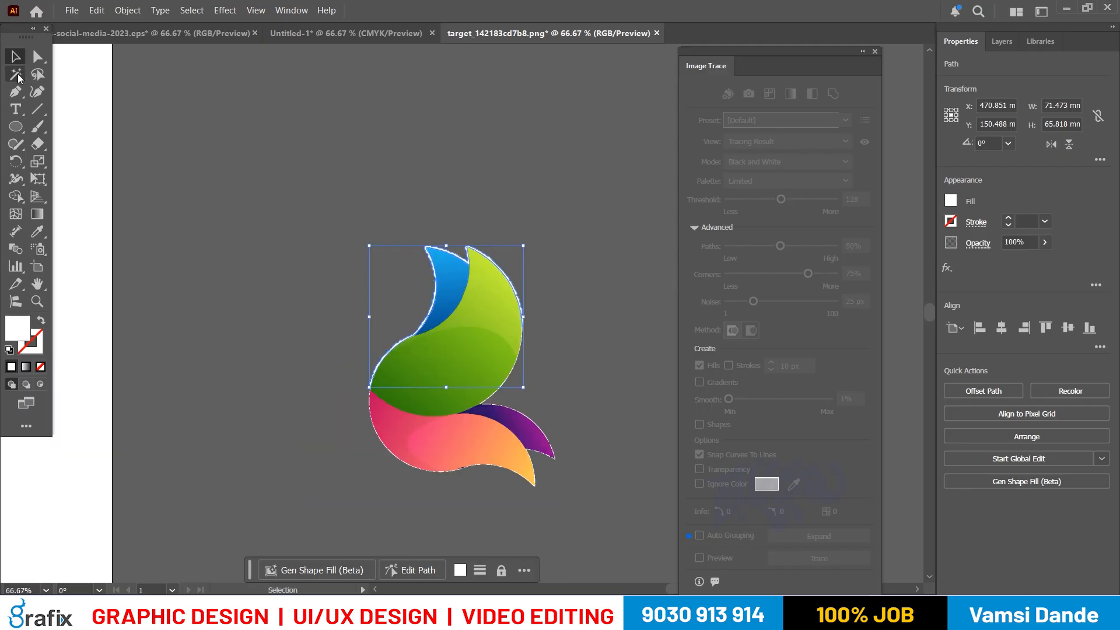
Try to clear the white slivers around the logo's outline after selecting them by color with the Magic Wand
left_click(17, 77)
scroll(443, 256, "up", 3)
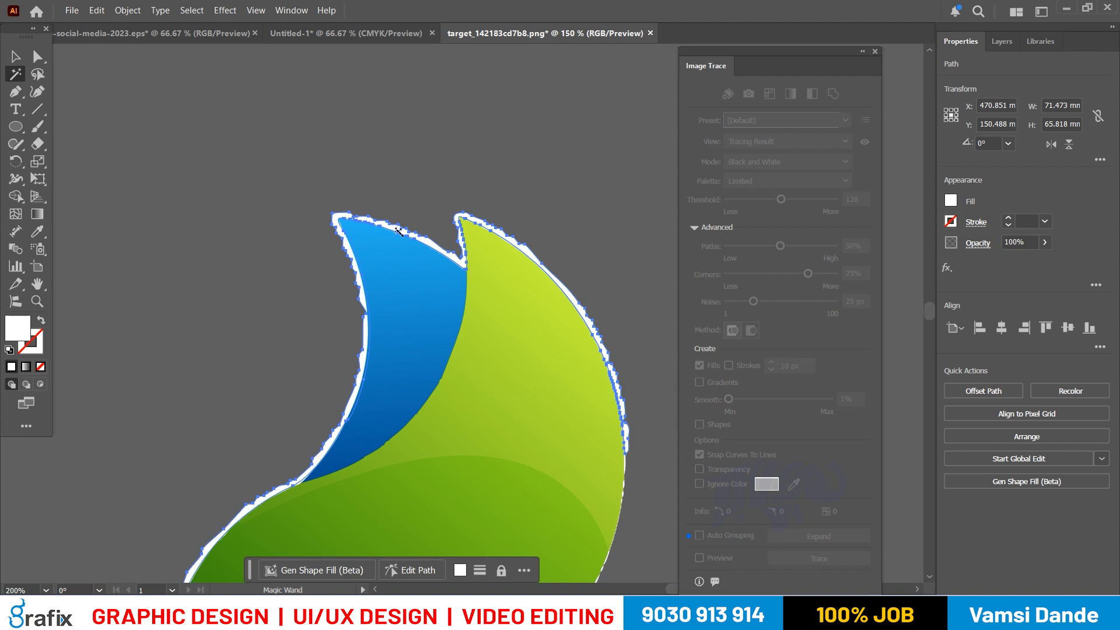
left_click(399, 231)
scroll(420, 248, "down", 3)
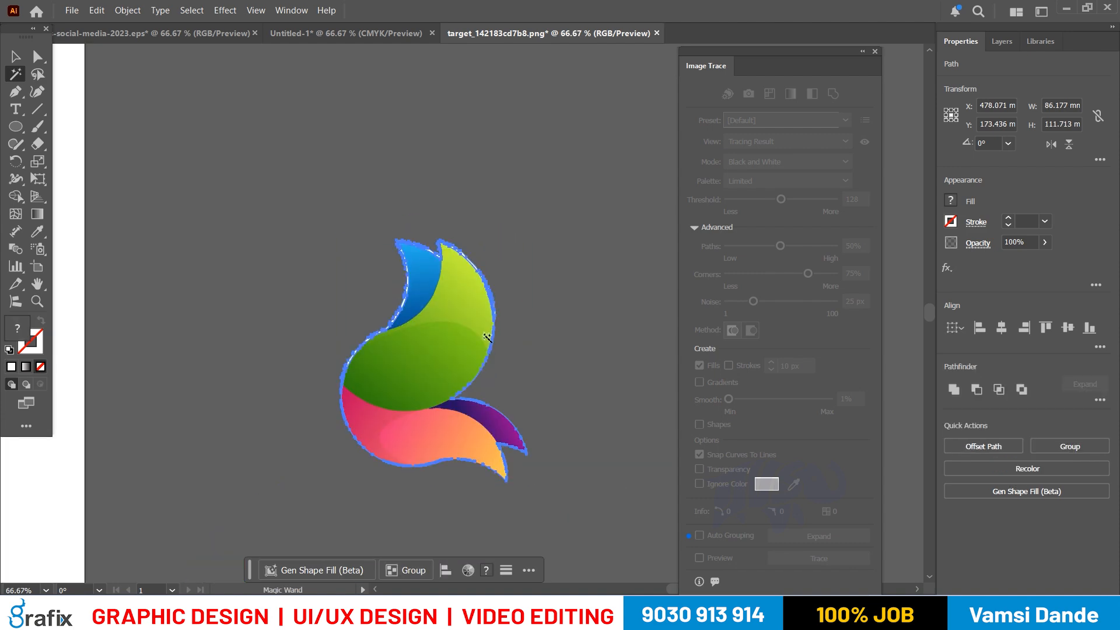
key("v")
left_click(513, 421)
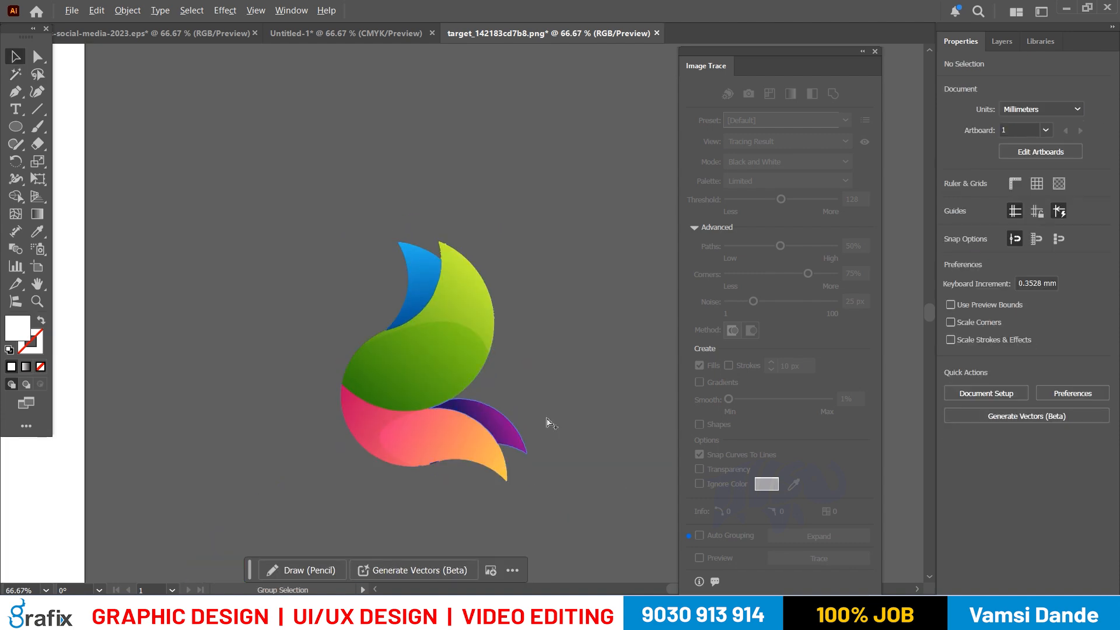
scroll(525, 402, "up", 4)
left_click(408, 318)
scroll(484, 298, "down", 2)
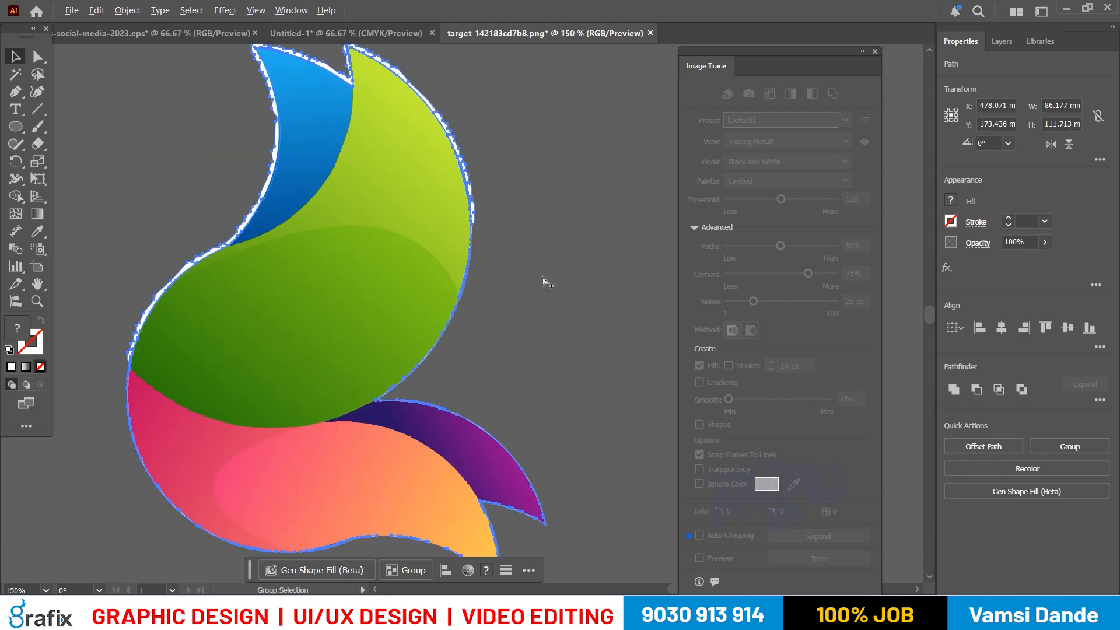
Move the white sliver beside the light green shape outward and undo that move
left_click(542, 277)
left_click_drag(467, 177, 494, 170)
key("ctrl+z")
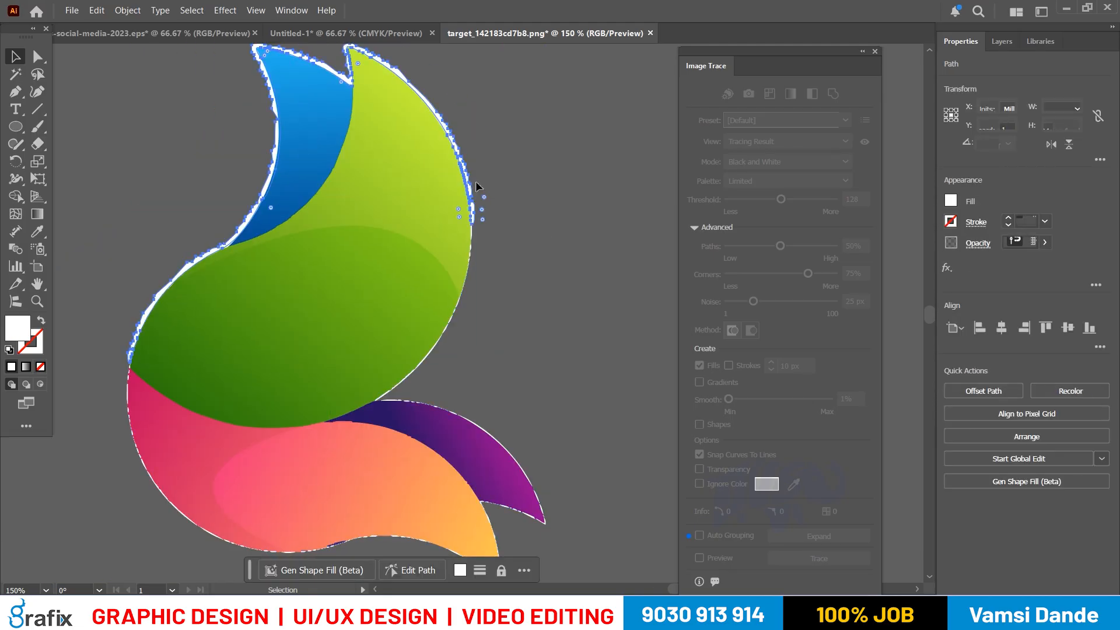
Select all white slivers around the logo's outline with the Magic Wand and delete them
left_click(15, 74)
scroll(467, 134, "up", 2)
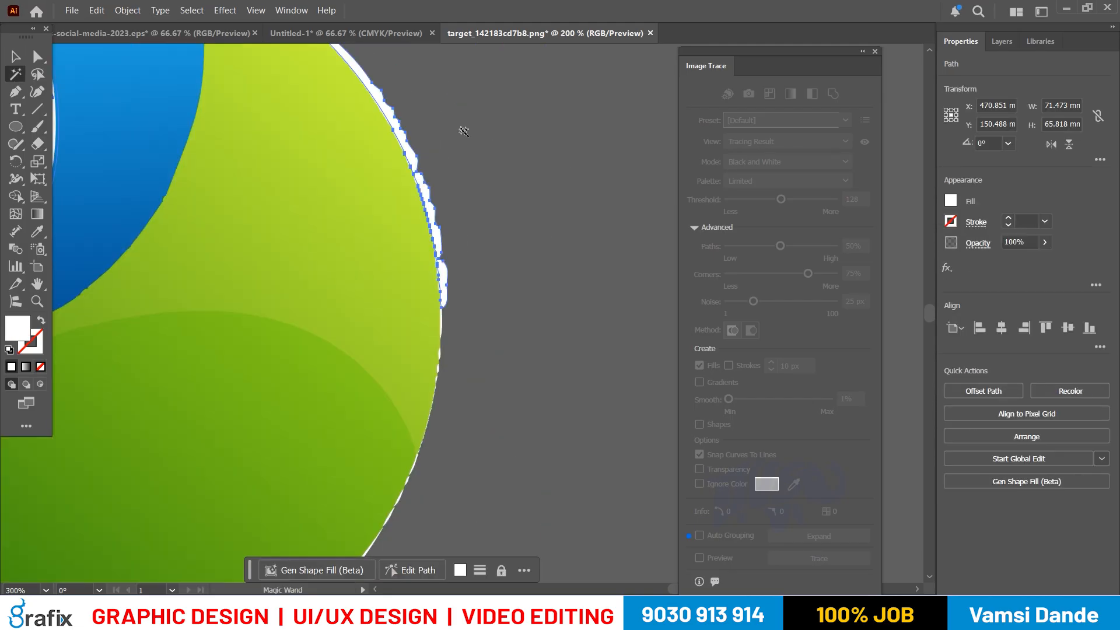
left_click(386, 106)
scroll(509, 312, "down", 4)
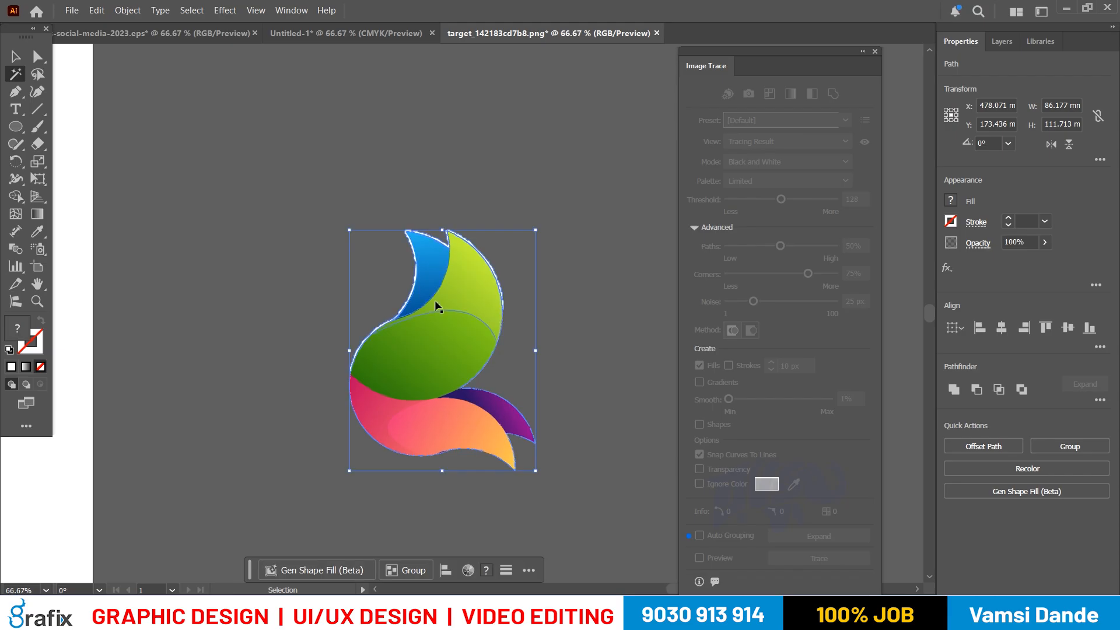
scroll(436, 304, "up", 1)
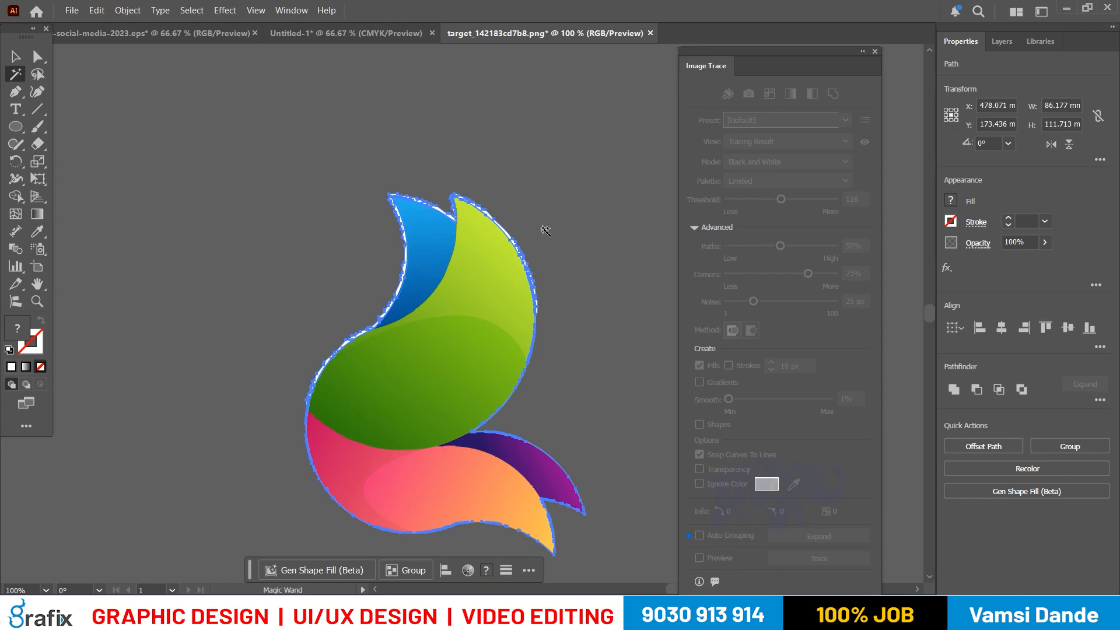
key("Delete")
scroll(509, 237, "up", 1)
key("v")
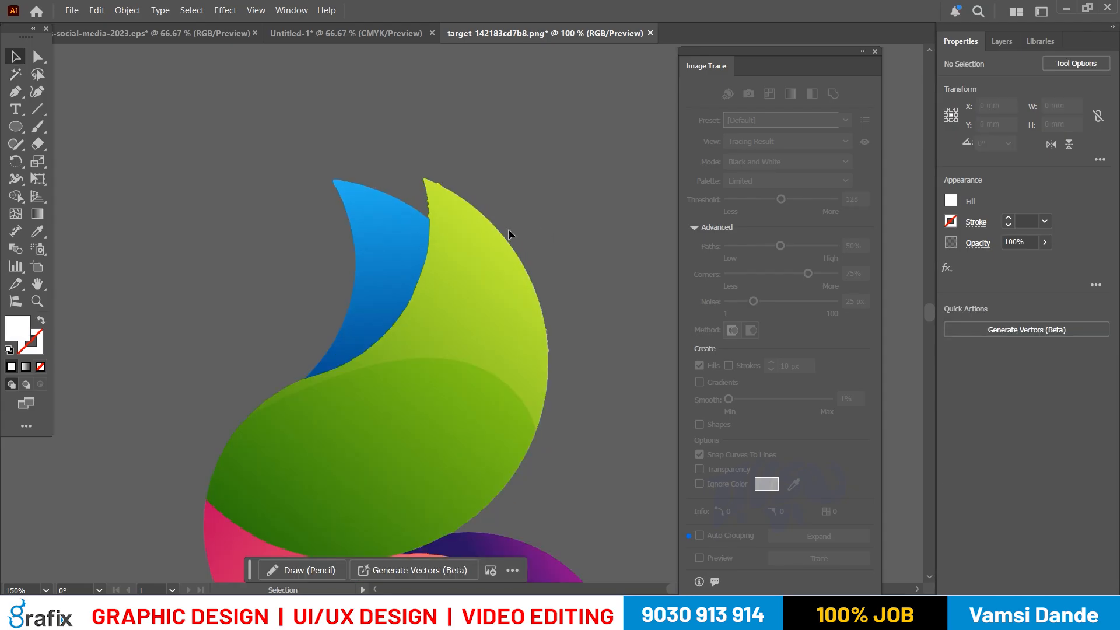
scroll(509, 237, "down", 2)
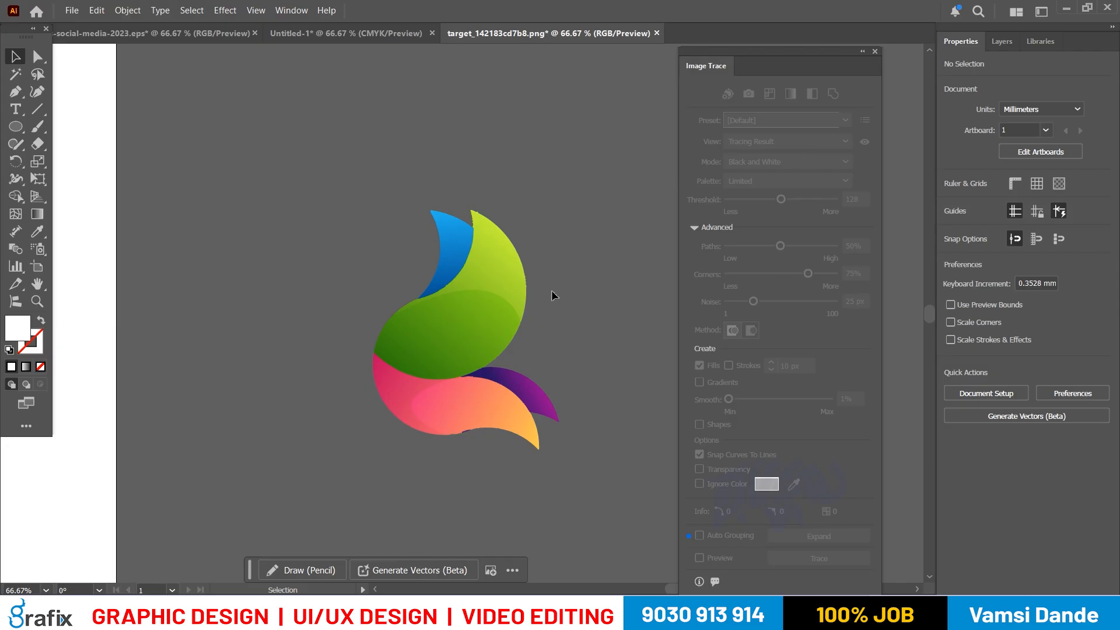
Pull the light green, dark green and blue shapes out of the logo one at a time, undoing each move
left_click_drag(508, 296, 579, 257)
key("ctrl+z")
left_click_drag(478, 341, 561, 355)
key("ctrl+z")
left_click_drag(457, 245, 407, 201)
key("ctrl+z")
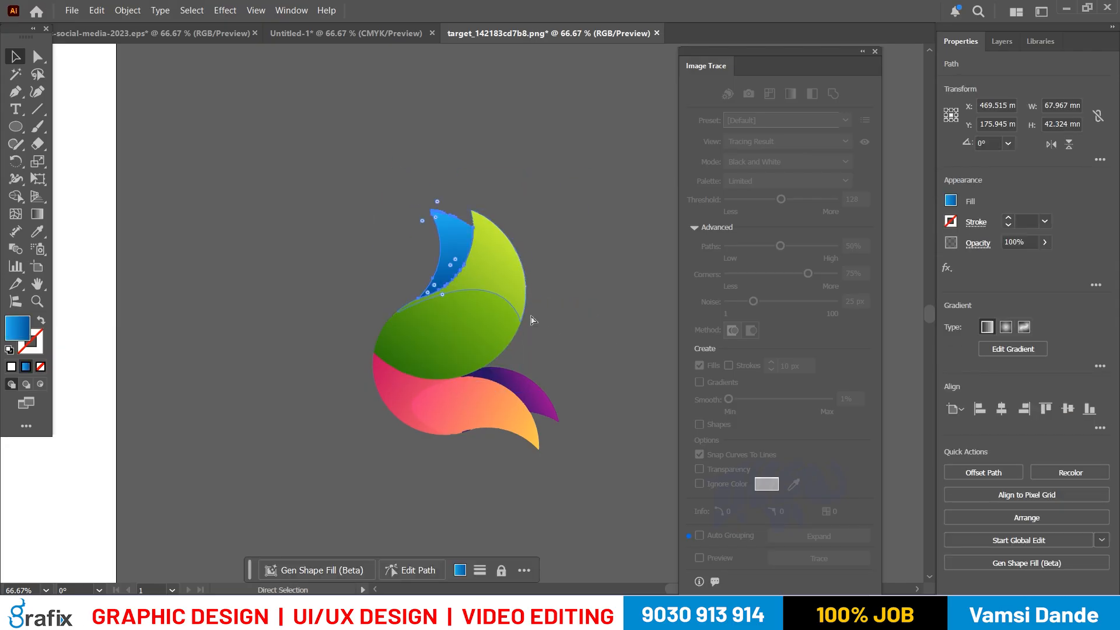
Pull the orange gradient shape away from the logo and undo that move
left_click(551, 313)
left_click(507, 268)
key("ctrl+1")
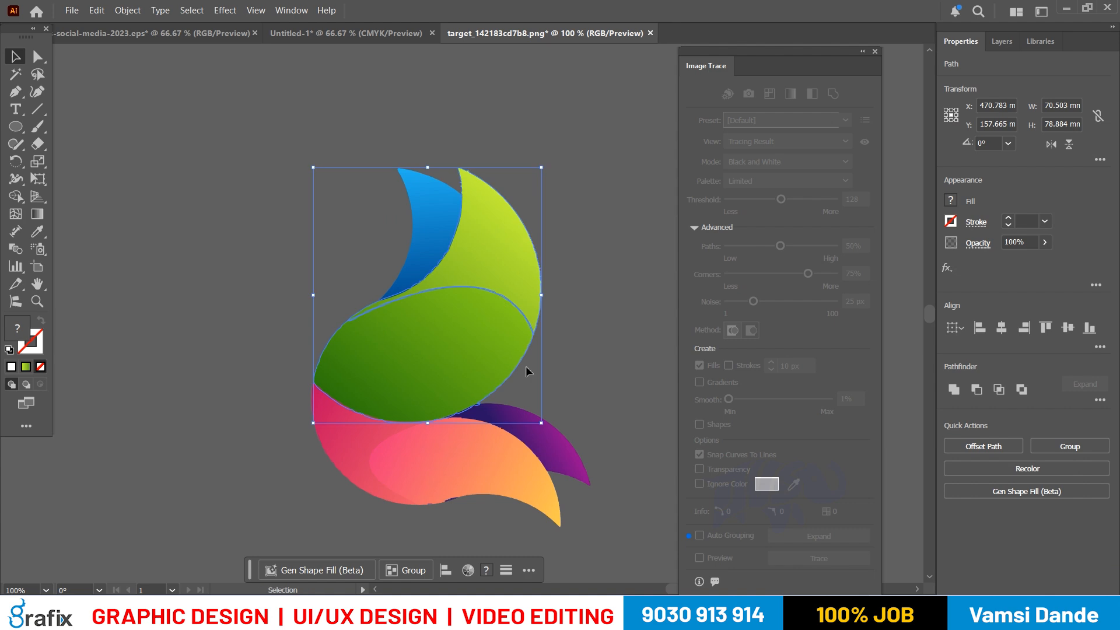
left_click_drag(490, 462, 612, 485)
key("ctrl+z")
scroll(439, 526, "up", 4)
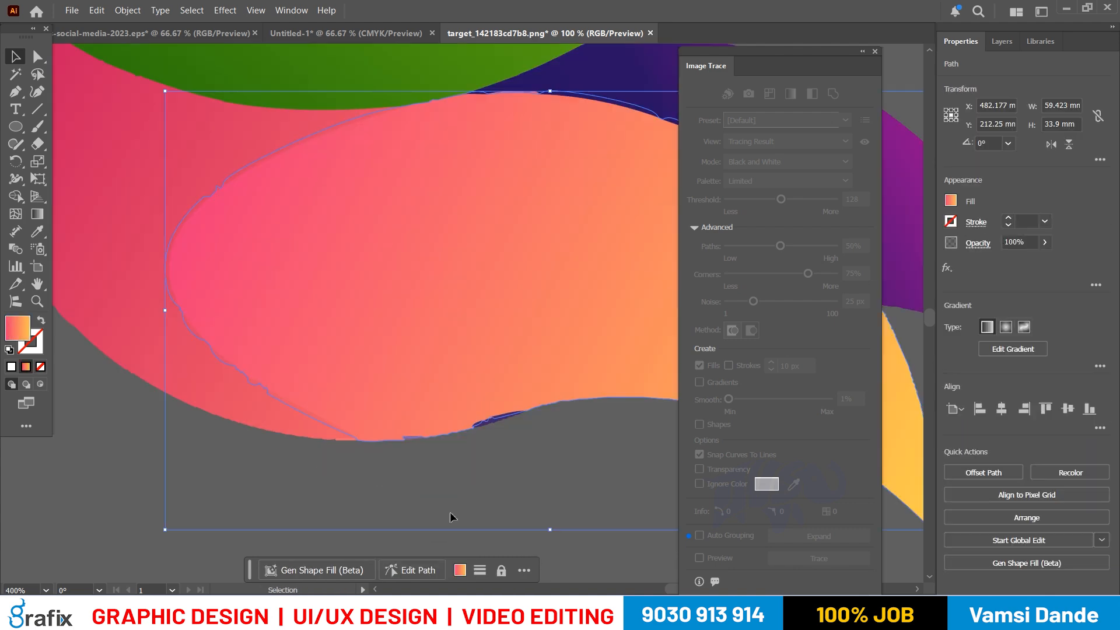
Try to unite the orange shape with the dark slivers along its lower edge and undo the merge
left_click_drag(450, 517, 434, 467)
left_click_drag(545, 394, 482, 347)
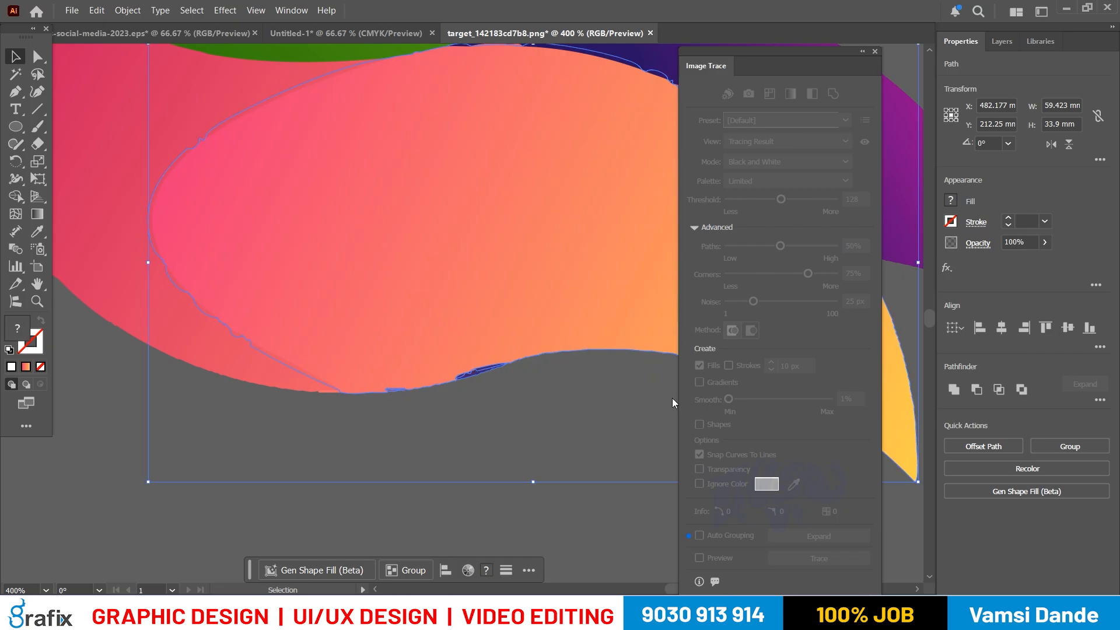
left_click(953, 389)
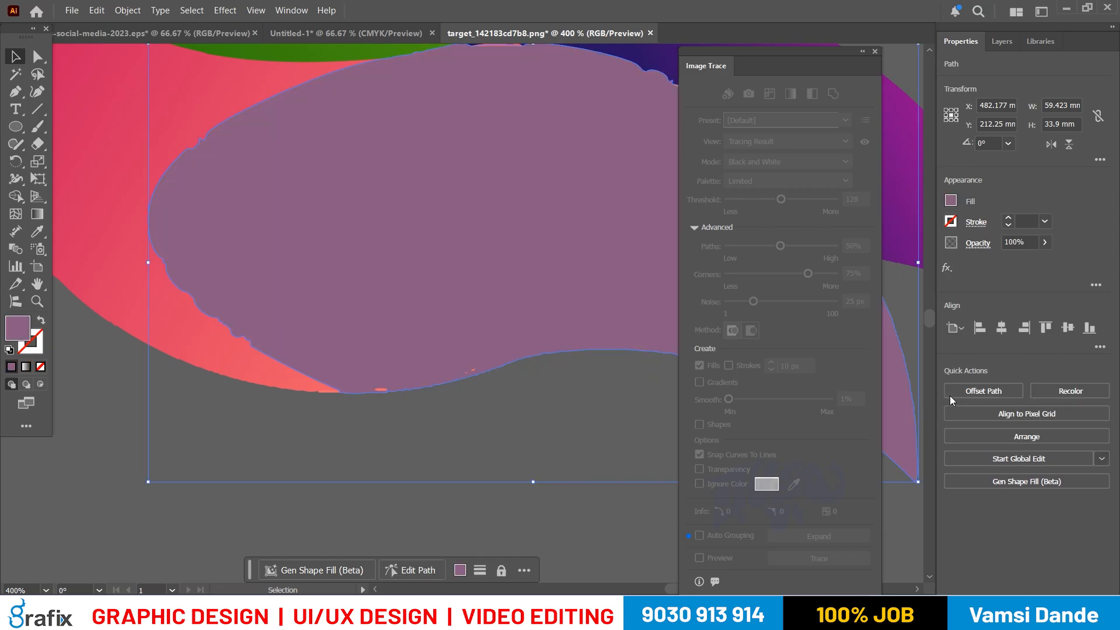
key("ctrl+z")
Draw a square of about 10.4 mm filled with the pink-to-orange gradient beneath the logo and move it slightly down
scroll(359, 253, "down", 2, "alt")
left_click(303, 471)
key("m")
left_click_drag(276, 360, 343, 426)
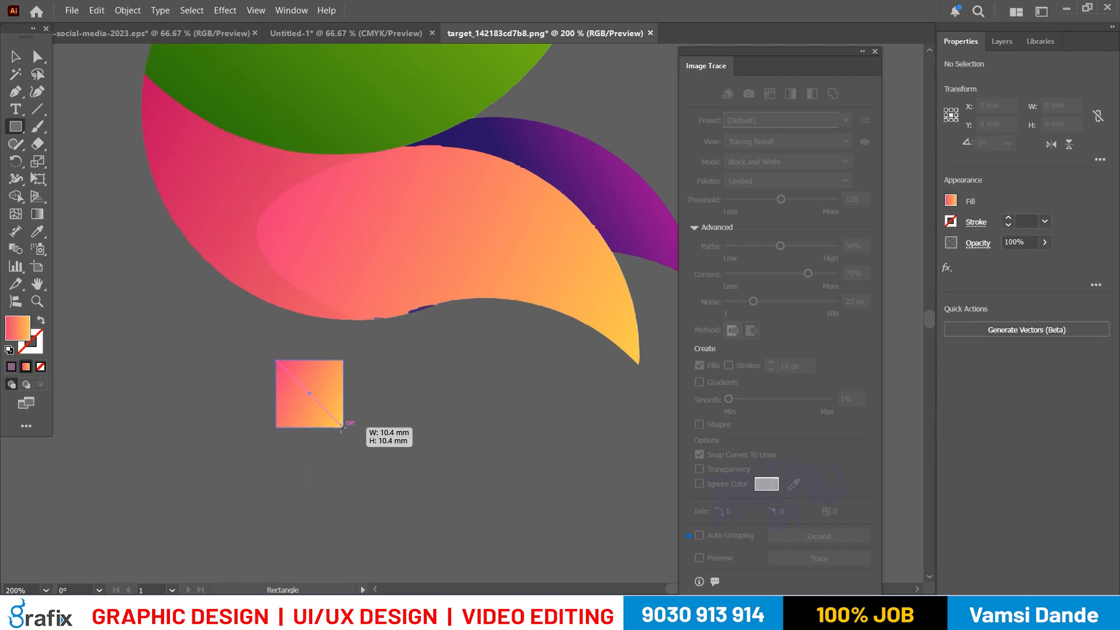
key("v")
left_click_drag(321, 380, 323, 425)
Unite the orange shape with the small dark and pink slivers along its lower edge into one shape
scroll(406, 332, "up", 3)
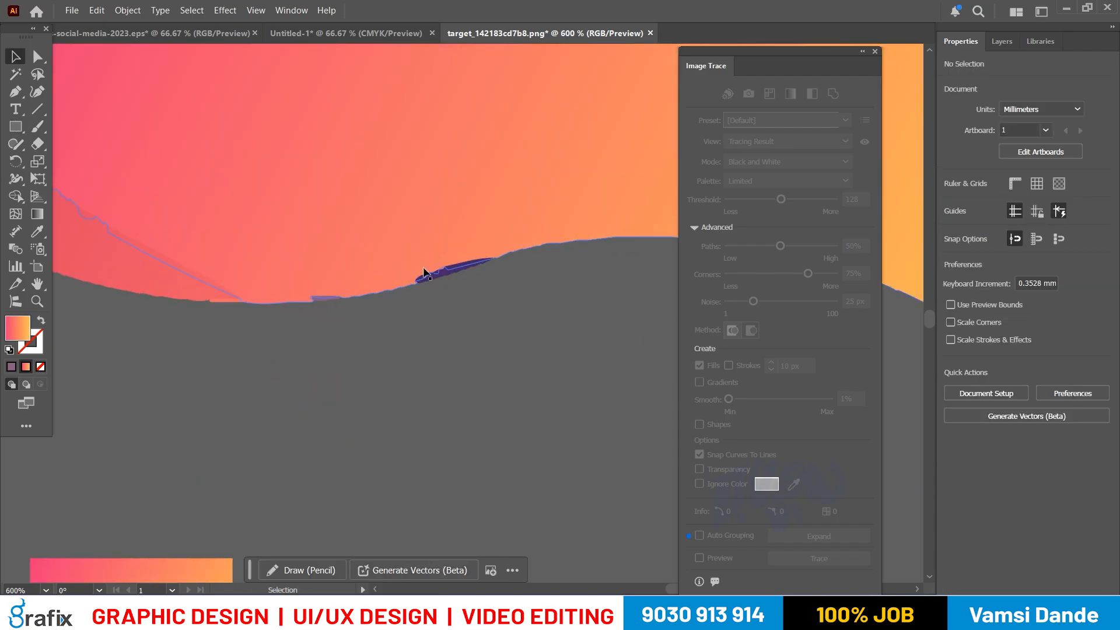
left_click(453, 269)
left_click(322, 298, "shift")
left_click_drag(321, 297, 349, 298)
key("ctrl+z")
left_click(330, 291, "shift")
scroll(407, 373, "down", 3)
left_click_drag(429, 321, 501, 328)
key("ctrl+z")
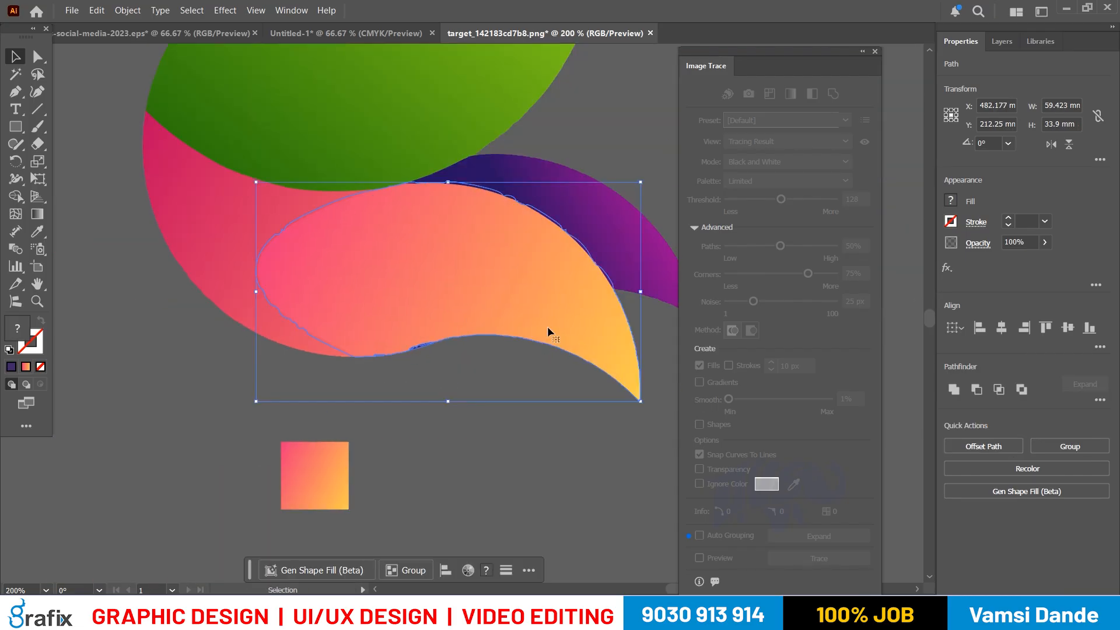
left_click(957, 391)
Fill the united shape with the pink-to-orange gradient sampled from the square using the Eyedropper
key("i")
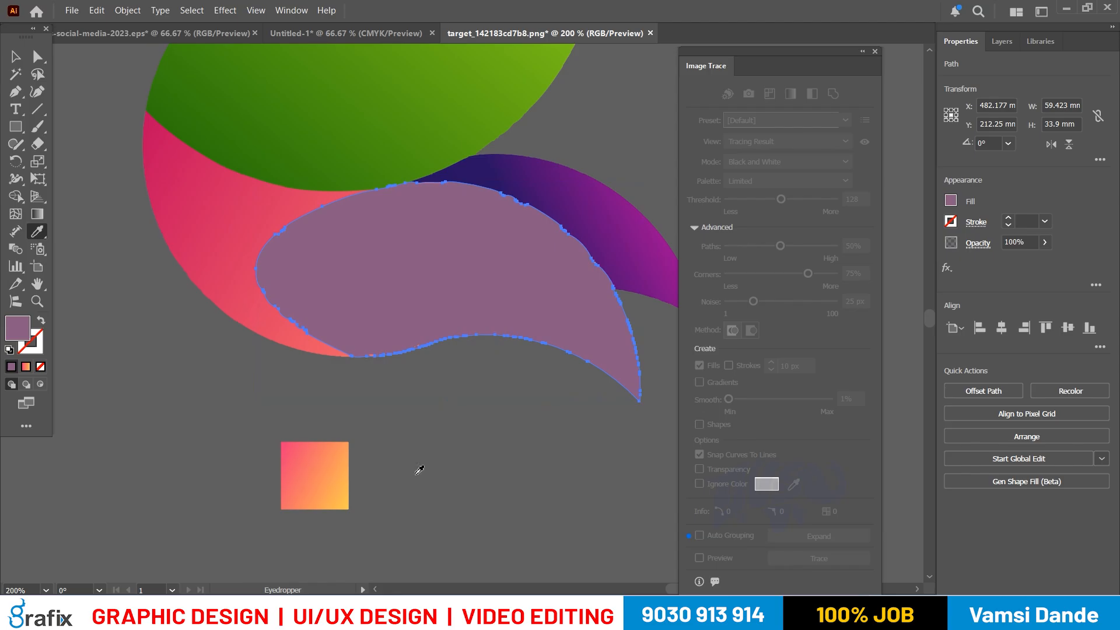
left_click(344, 470)
key("v")
left_click(478, 468)
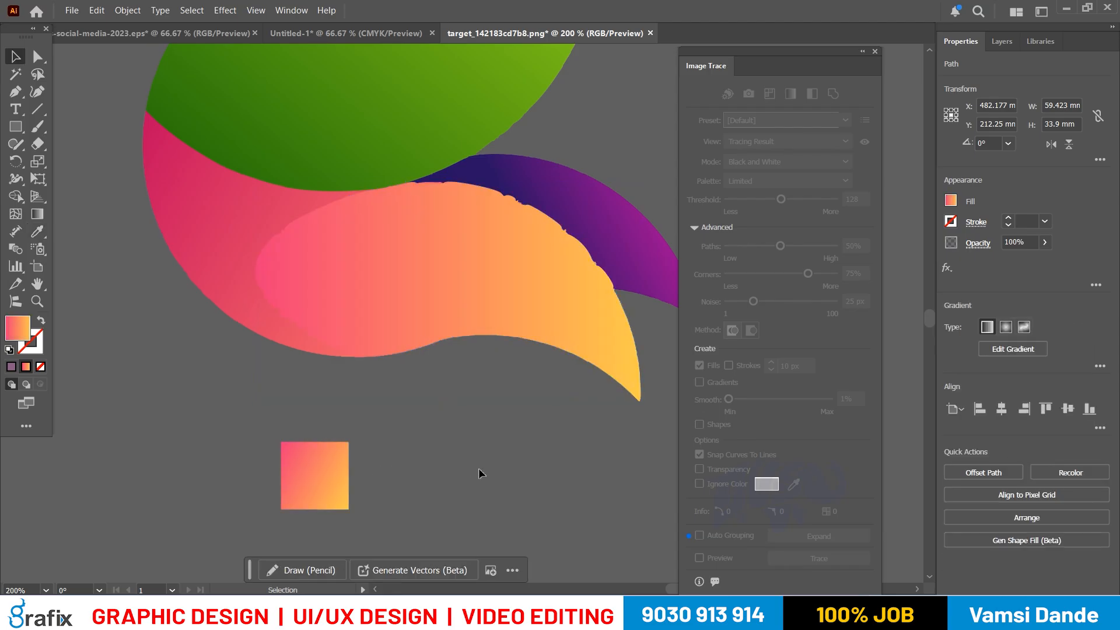
Pull the purple shape away from the orange one to inspect the edges, and put it back
scroll(340, 445, "right", 5)
scroll(379, 419, "up", 1)
scroll(400, 260, "up", 2)
left_click(505, 205)
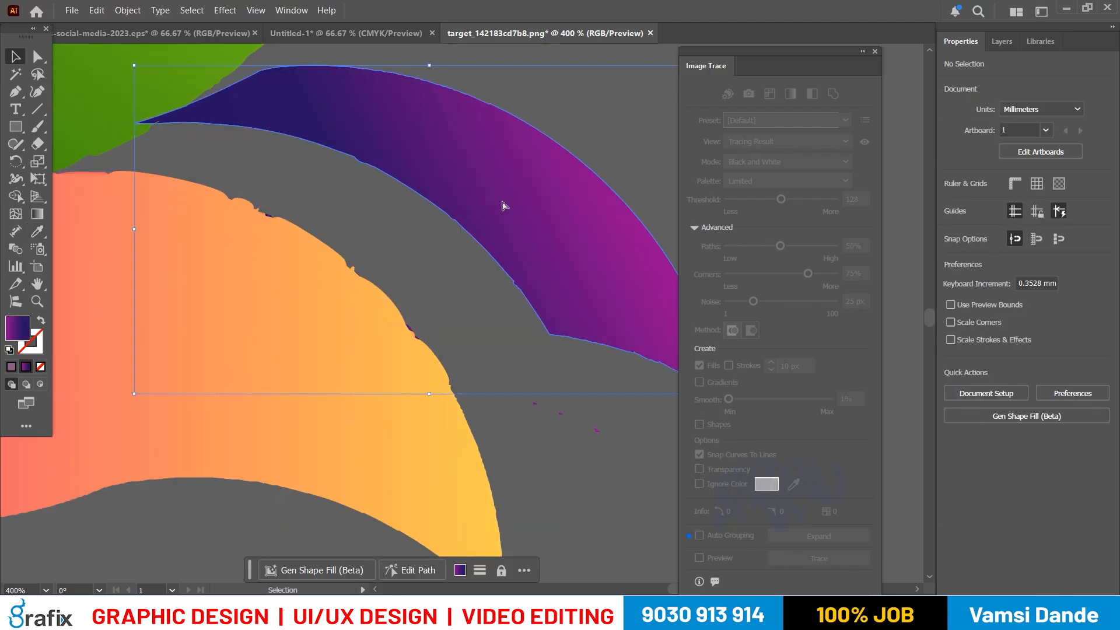
scroll(464, 271, "down", 3)
left_click(427, 367)
scroll(424, 366, "down", 2)
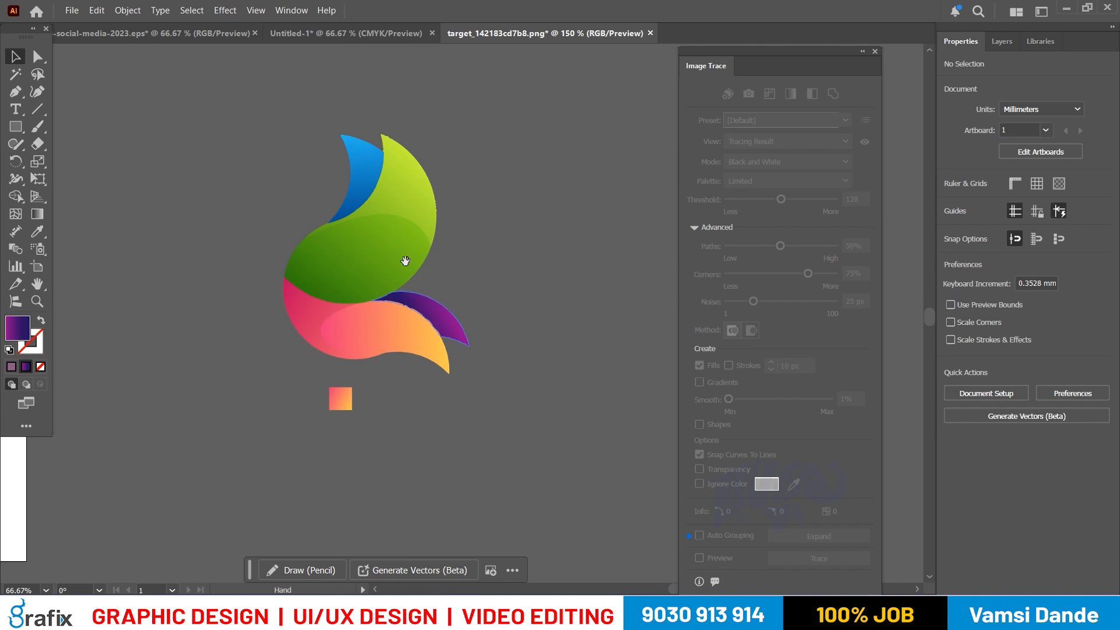
Select the whole logo to view the description of the Gen Shape Fill (Beta) option, and clear the selection
left_click_drag(404, 258, 421, 319)
left_click_drag(497, 430, 497, 429)
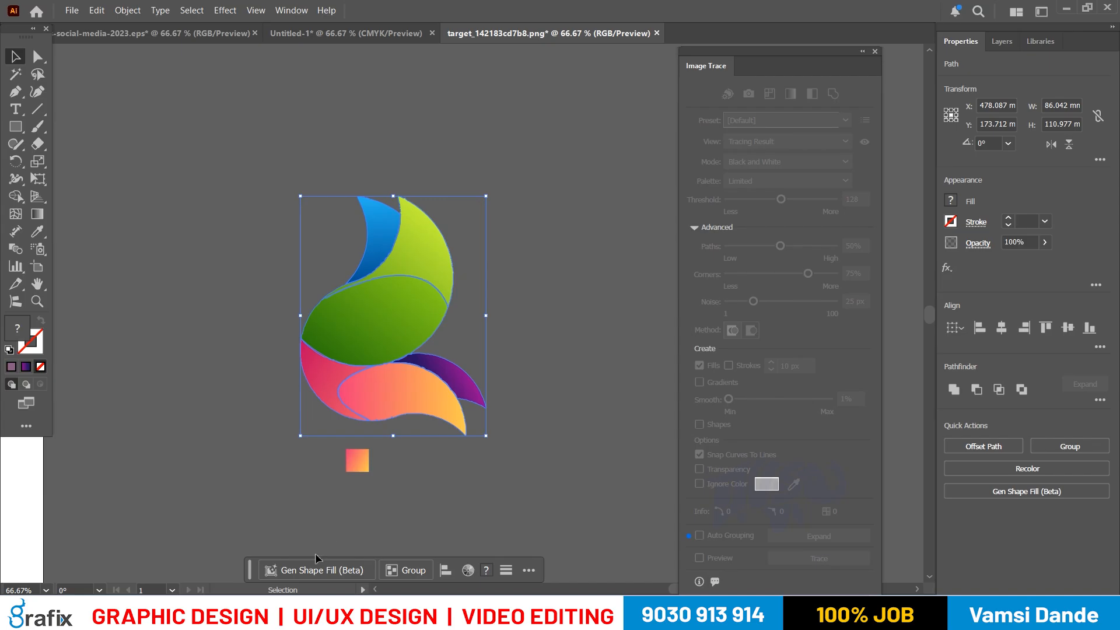
left_click(516, 490)
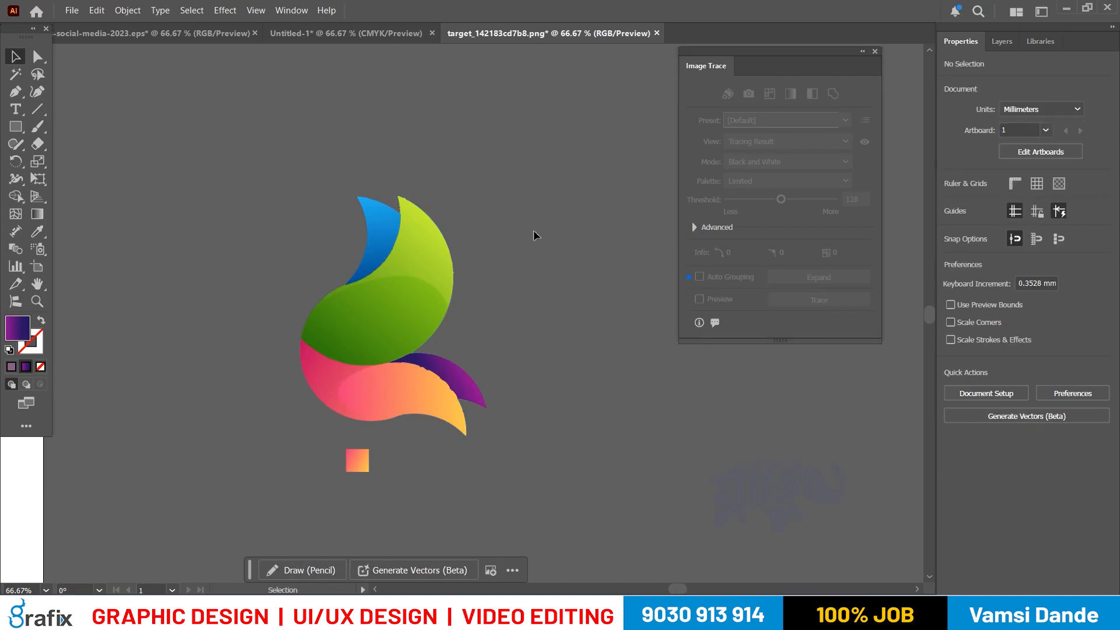
left_click_drag(545, 417, 545, 417)
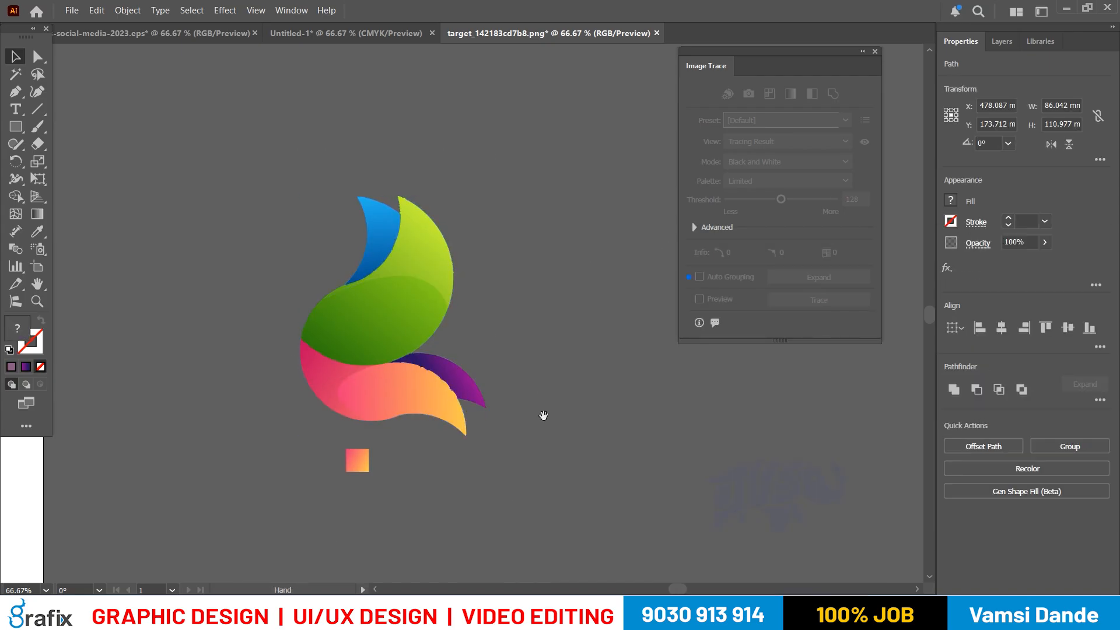
left_click_drag(453, 345, 488, 350)
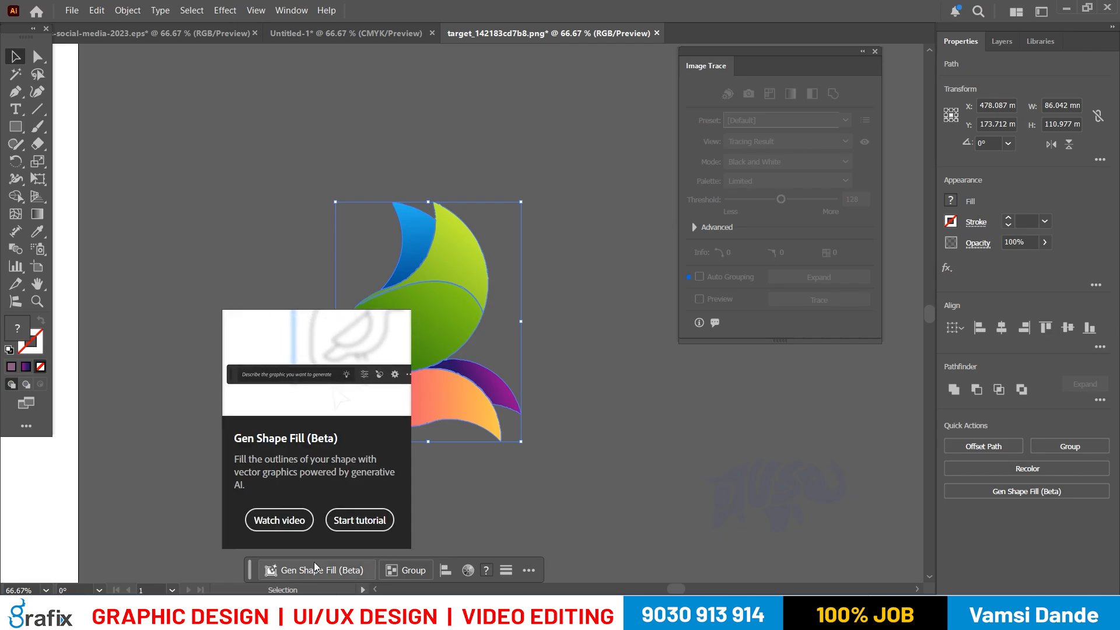
left_click(654, 469)
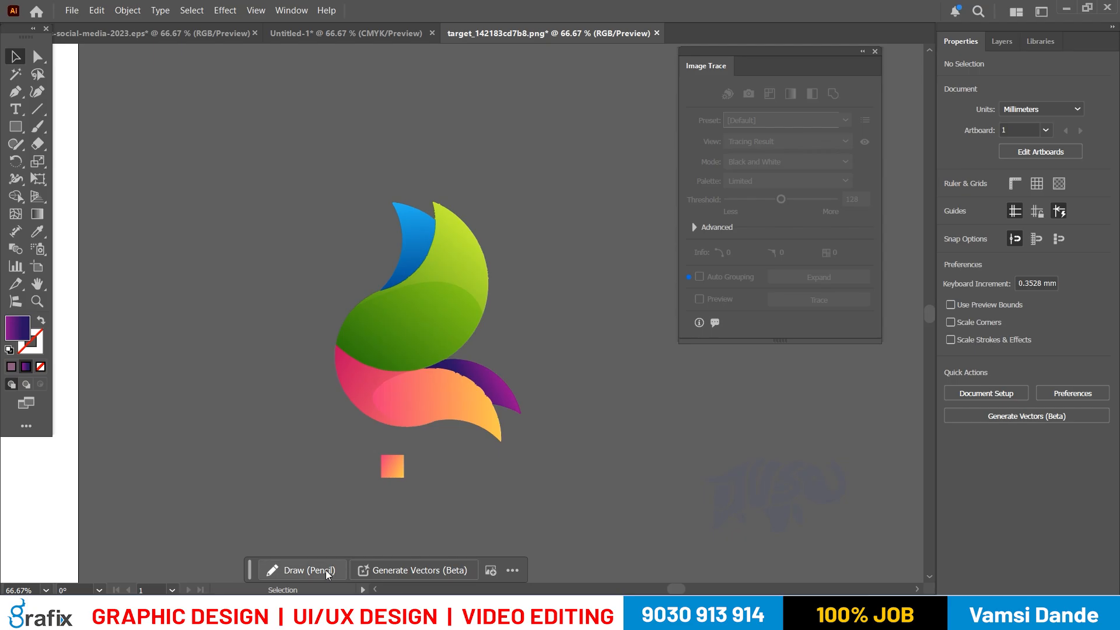
Move the gradient square farther below the logo and group all of the logo's shapes
left_click_drag(413, 189, 557, 216)
left_click_drag(466, 180, 604, 315)
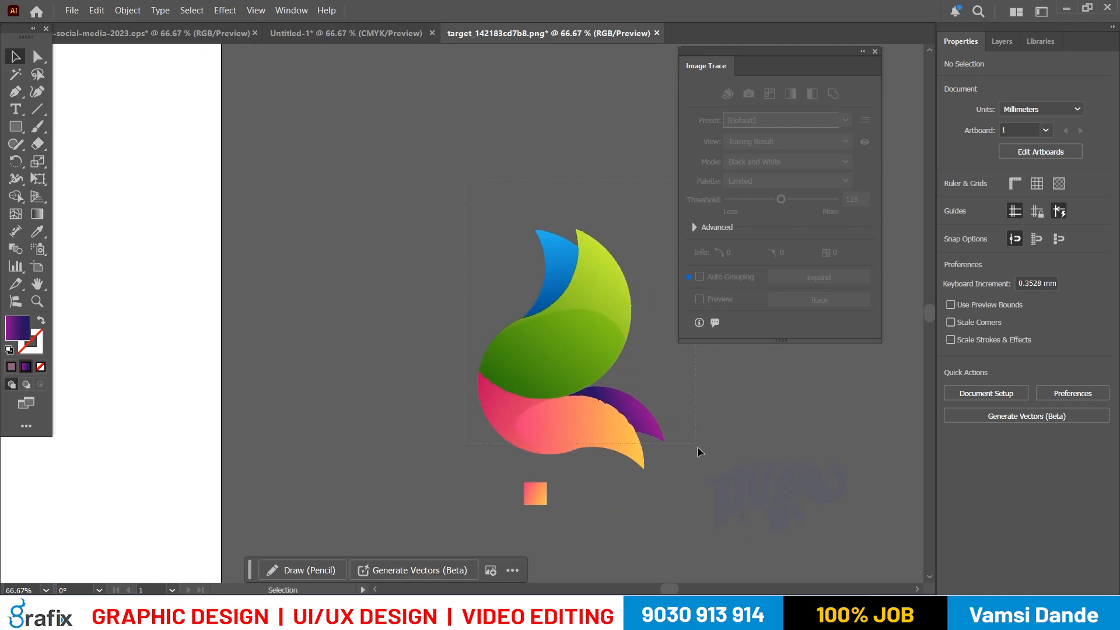
left_click_drag(702, 465, 702, 465)
left_click_drag(547, 503, 598, 535)
left_click(707, 474)
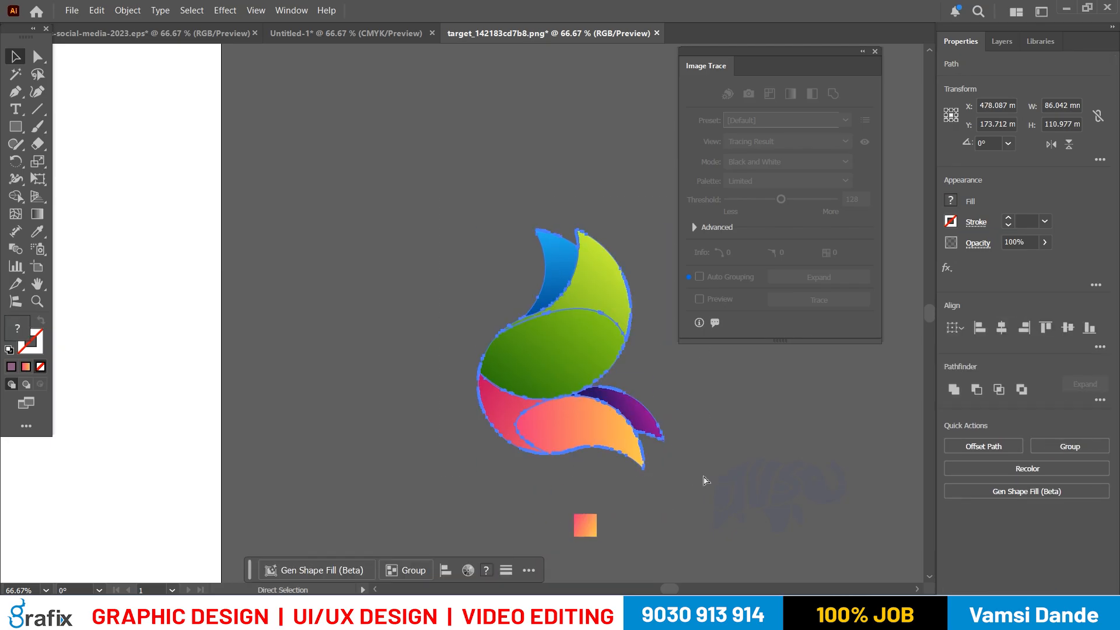
scroll(408, 222, "right", 5)
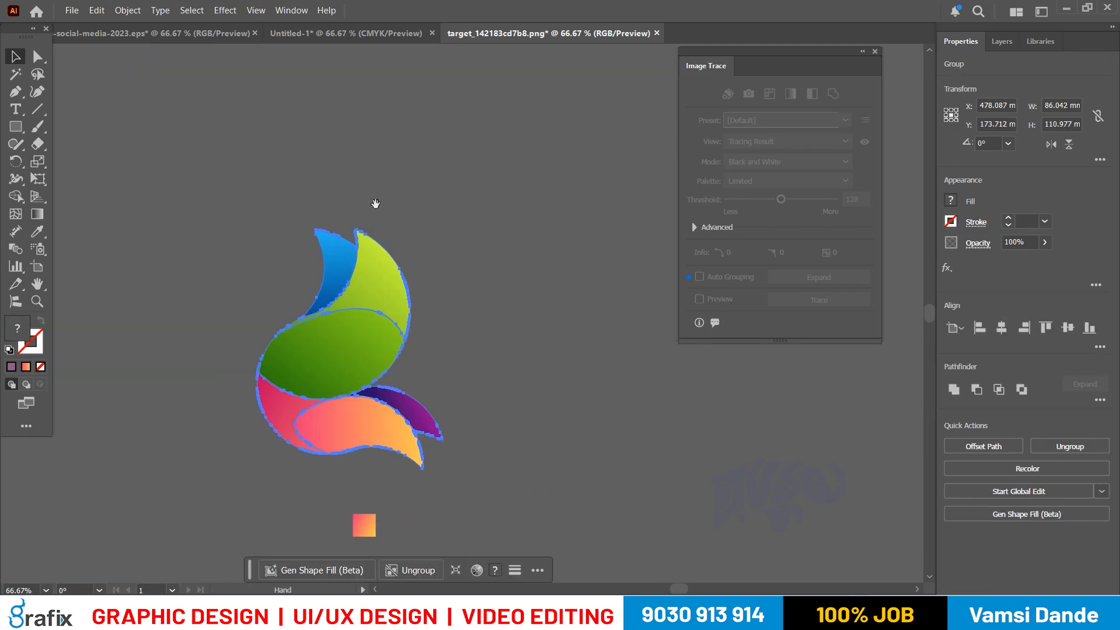
Open the Mug-Mockup-on-Table-Mockup-2 image from the IMAGES-IMAGES folder on the Desktop
left_click(71, 10)
left_click(98, 57)
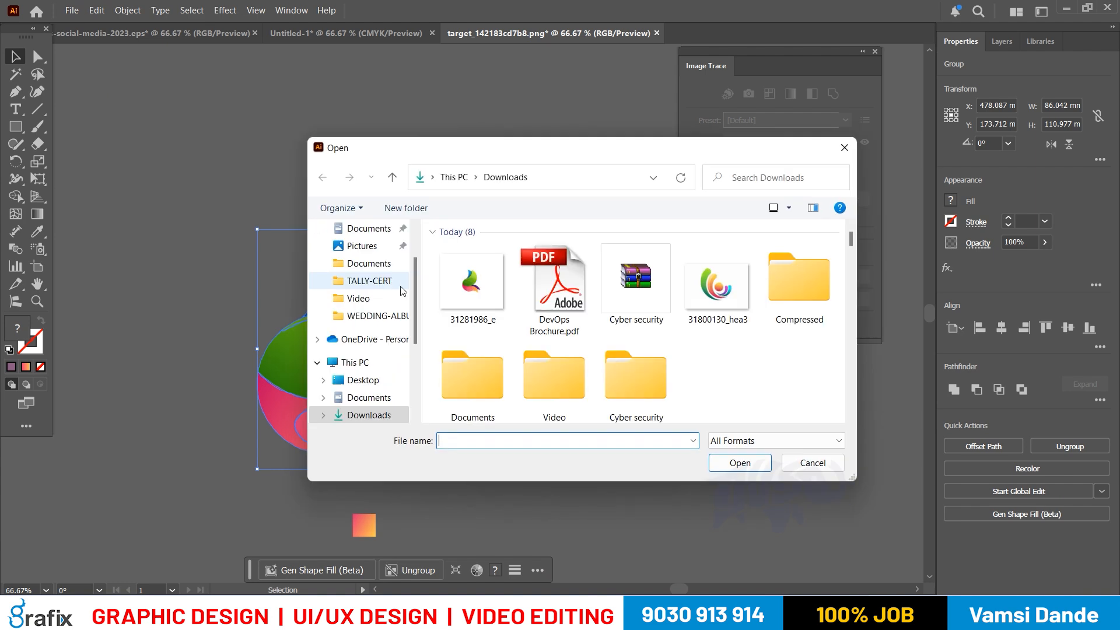
left_click(363, 252)
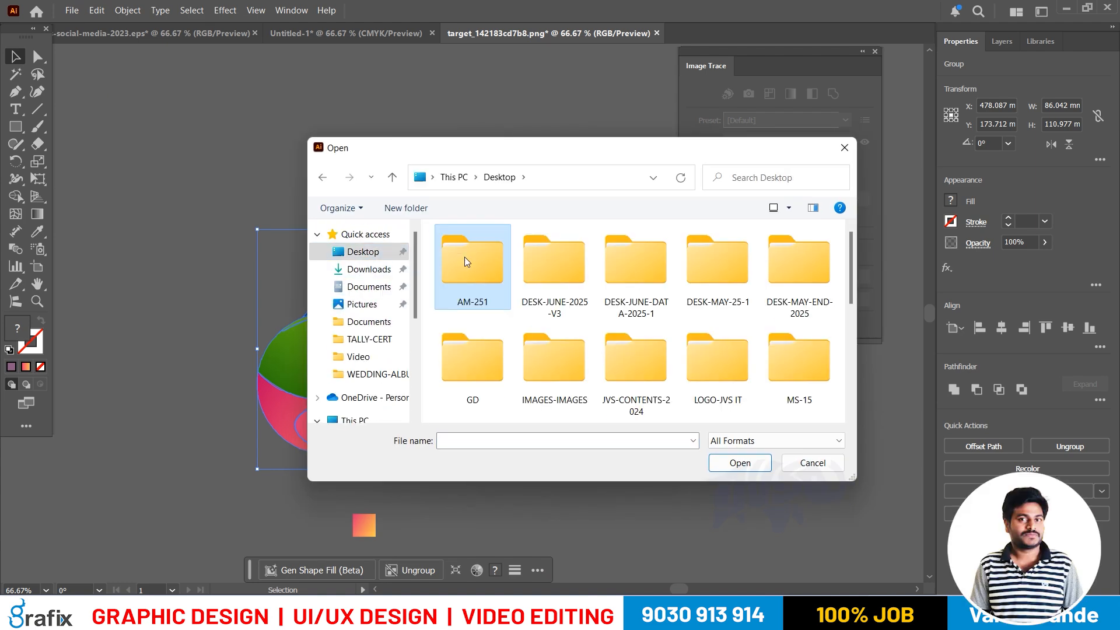
key("Return")
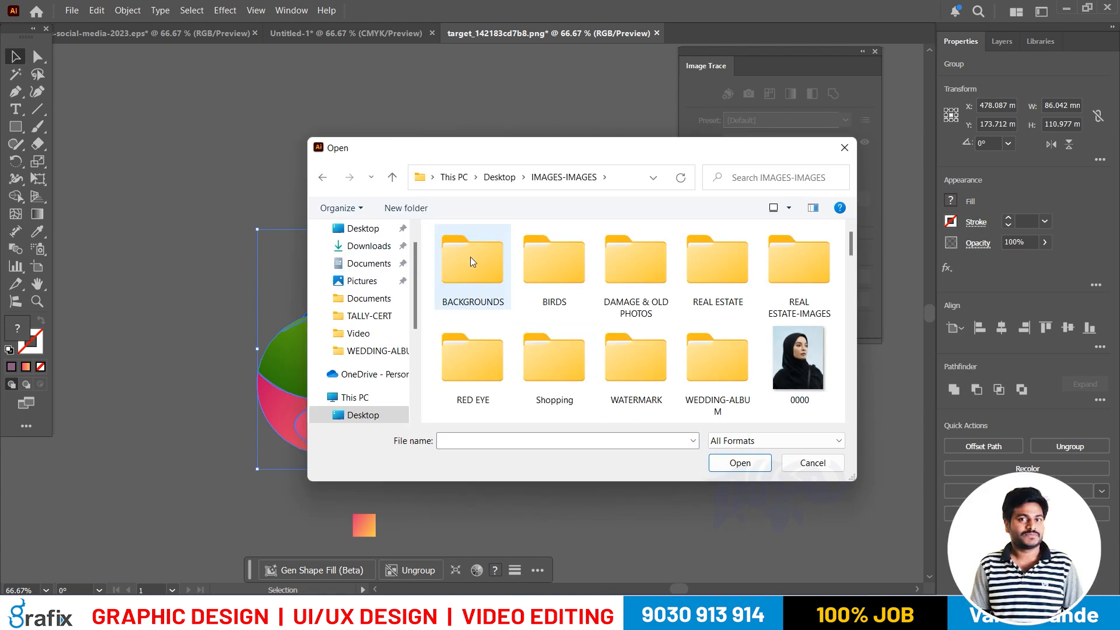
key("BackSpace")
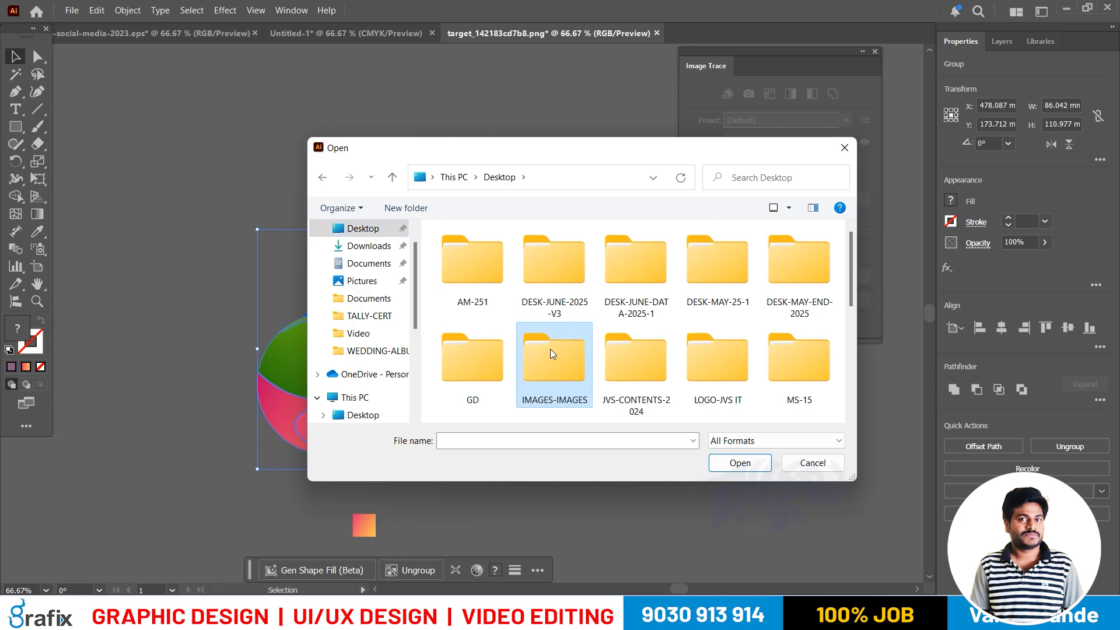
double_click(550, 349)
scroll(650, 318, "down", 8)
scroll(642, 326, "down", 3)
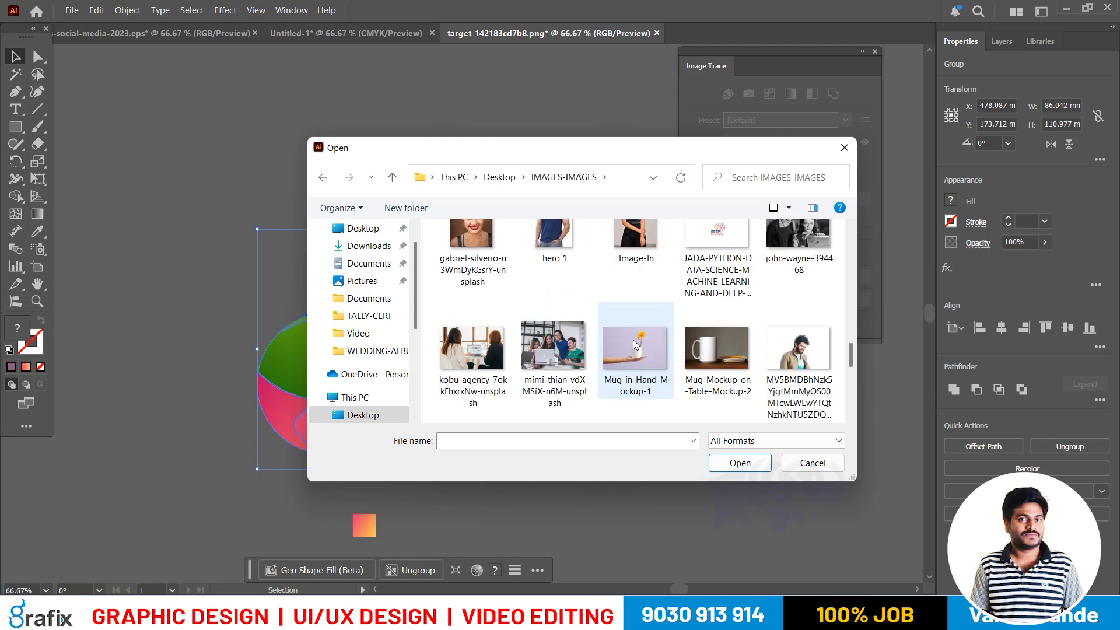
left_click(700, 344)
double_click(700, 344)
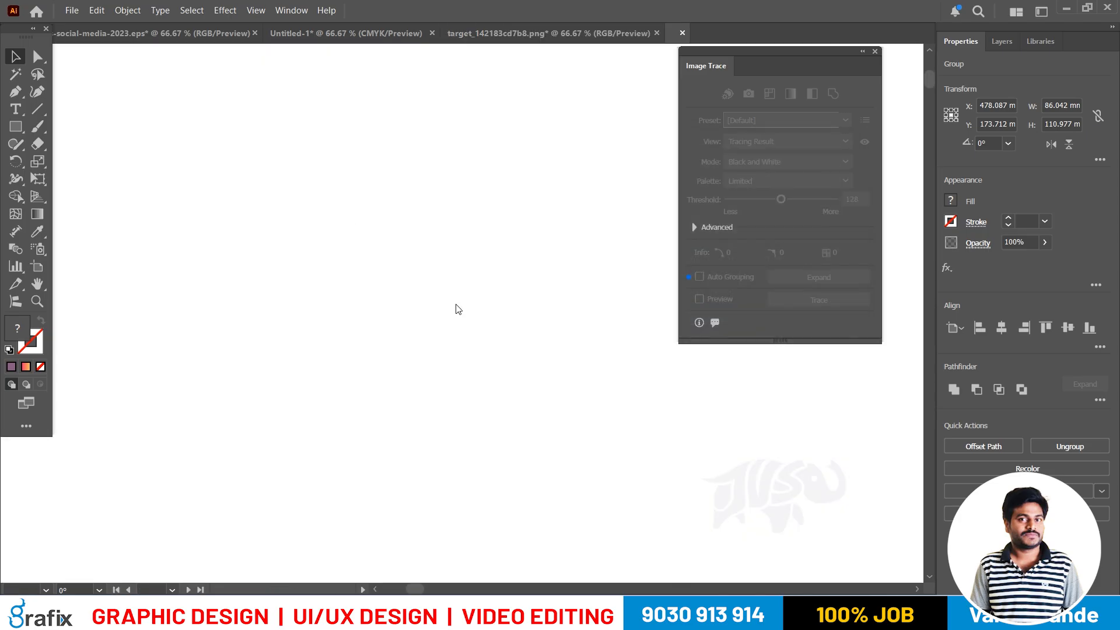
scroll(452, 303, "down", 2)
left_click(463, 263)
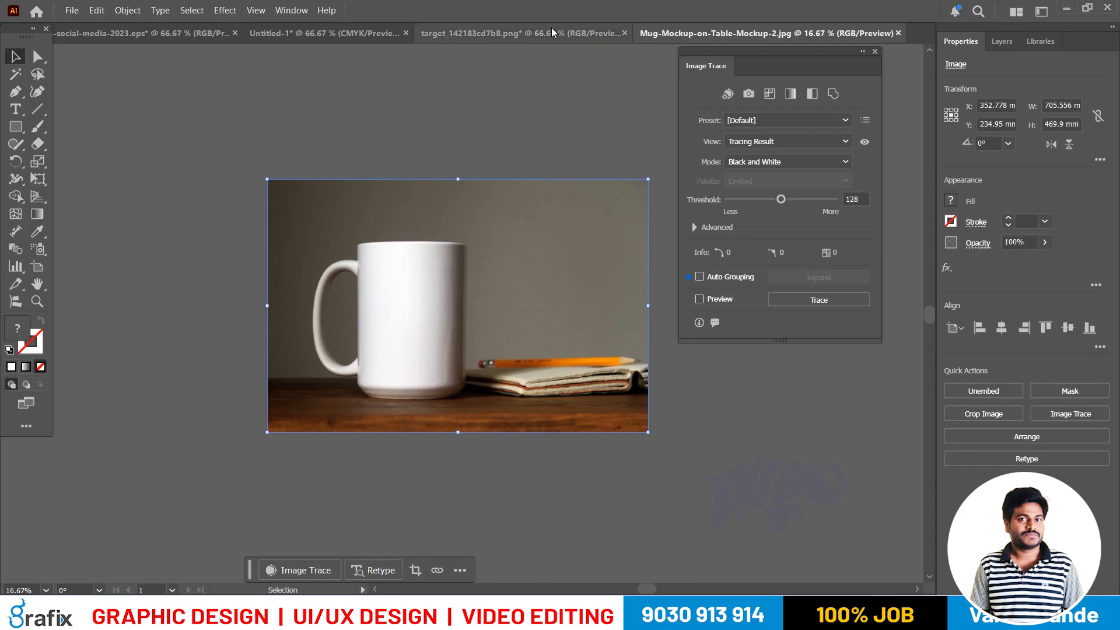
Copy the grouped logo from the target_142183cd7b8.png document and paste it into the mug mockup document
left_click(553, 32)
left_click(528, 209)
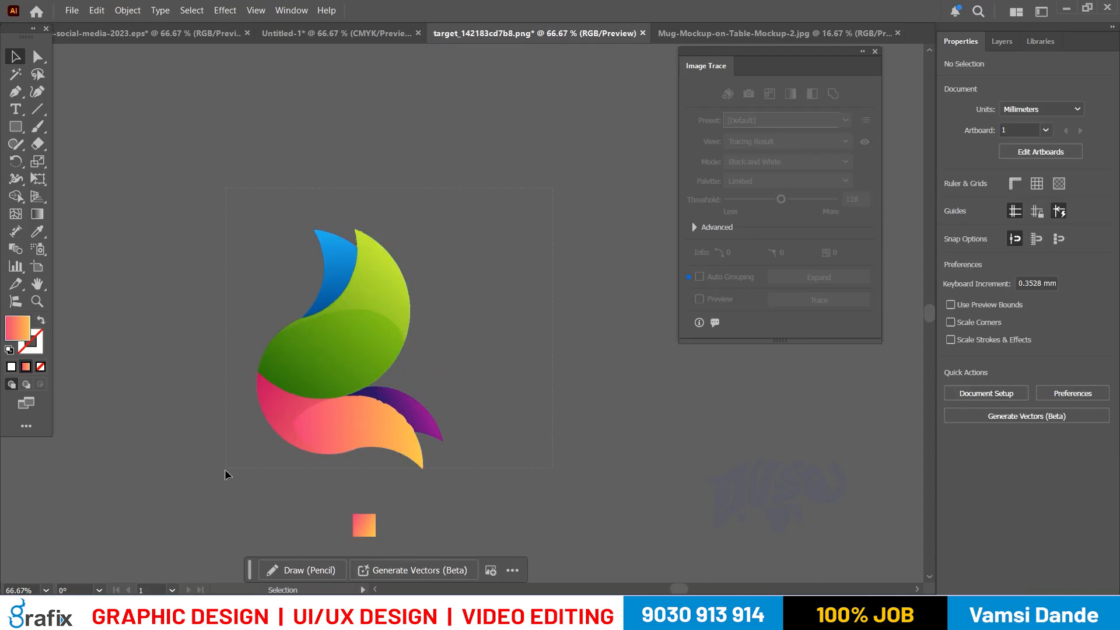
left_click_drag(225, 469, 225, 469)
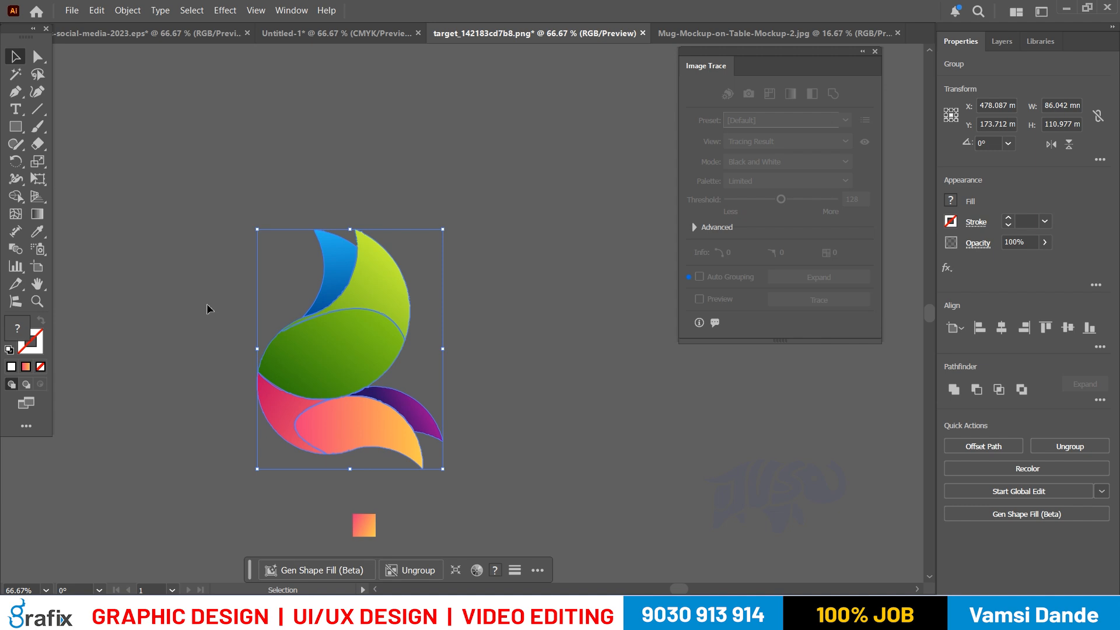
key("a")
left_click_drag(507, 368, 248, 490)
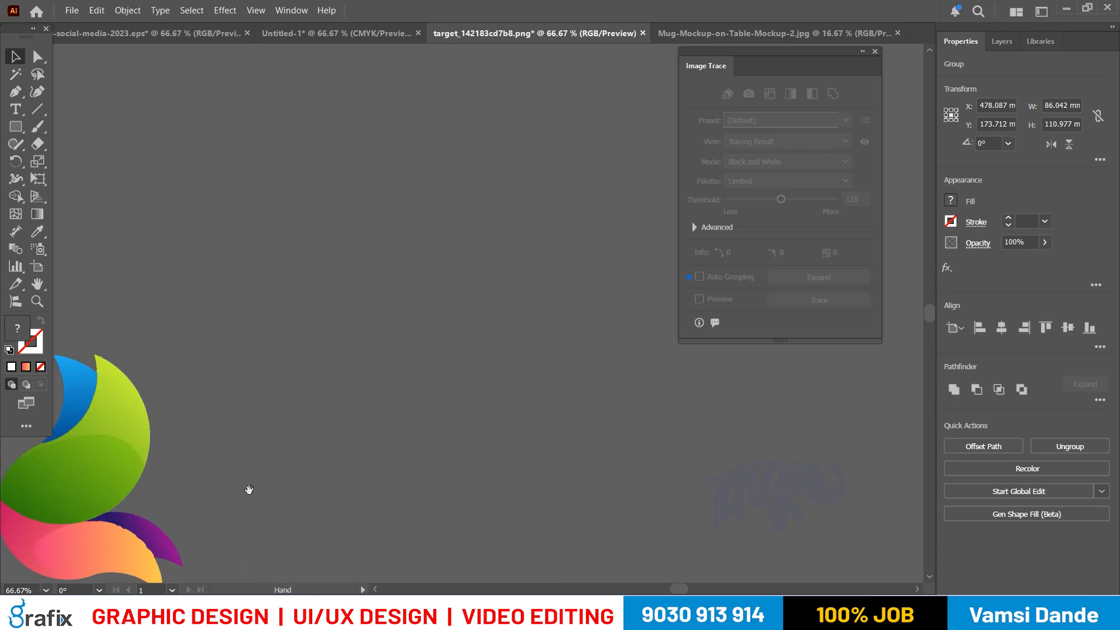
scroll(413, 376, "down", 4)
left_click_drag(357, 330, 461, 299)
left_click_drag(512, 320, 465, 322)
scroll(443, 324, "up", 3)
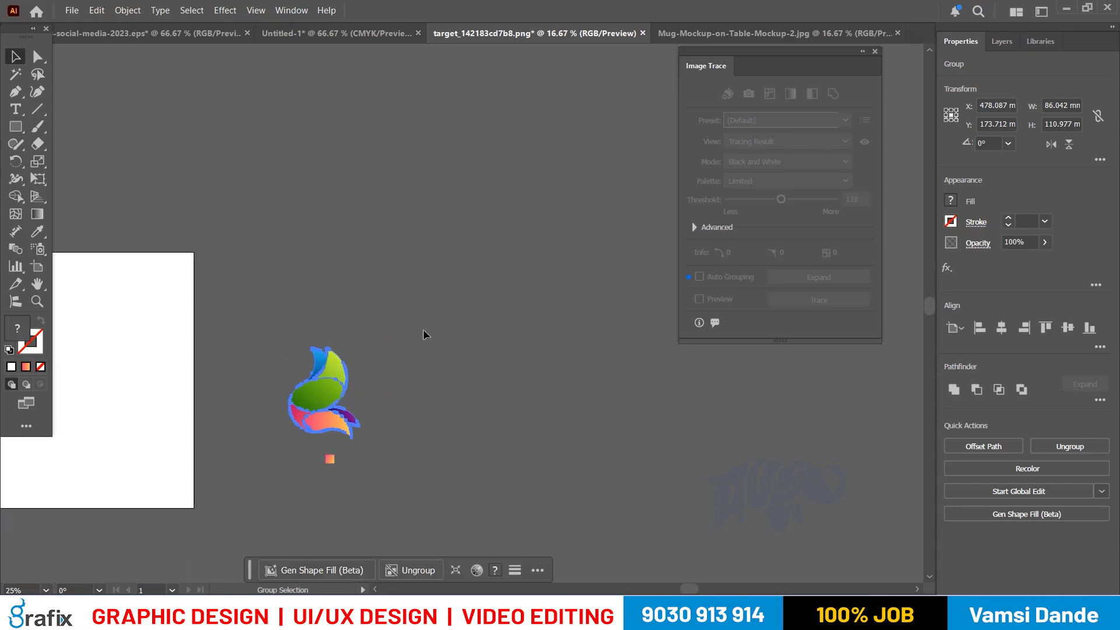
key("v")
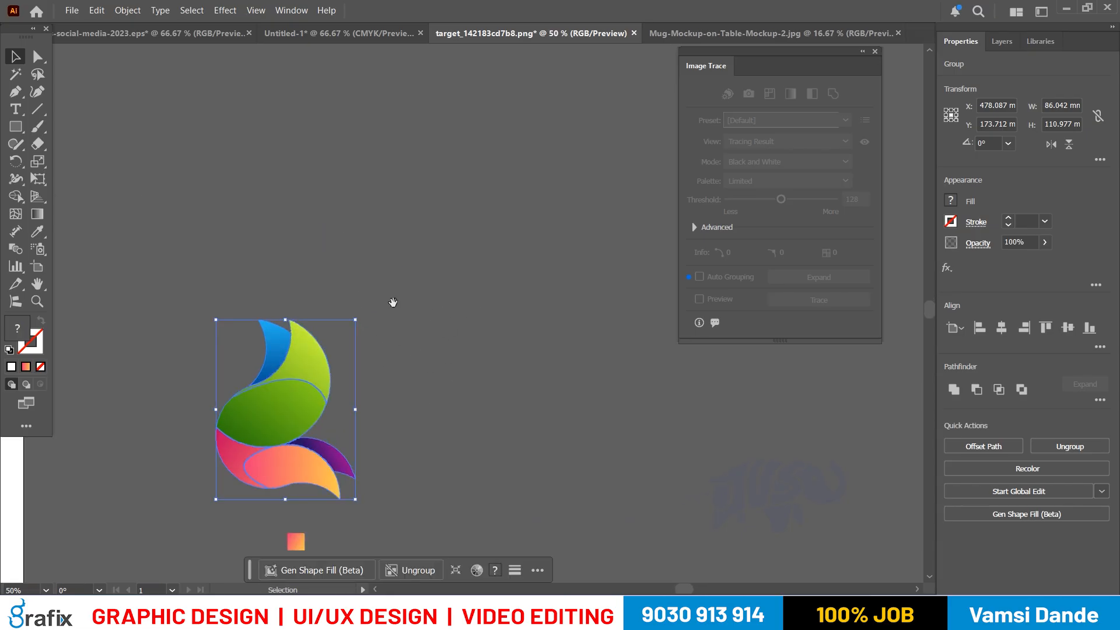
left_click(686, 33)
key("ctrl+v")
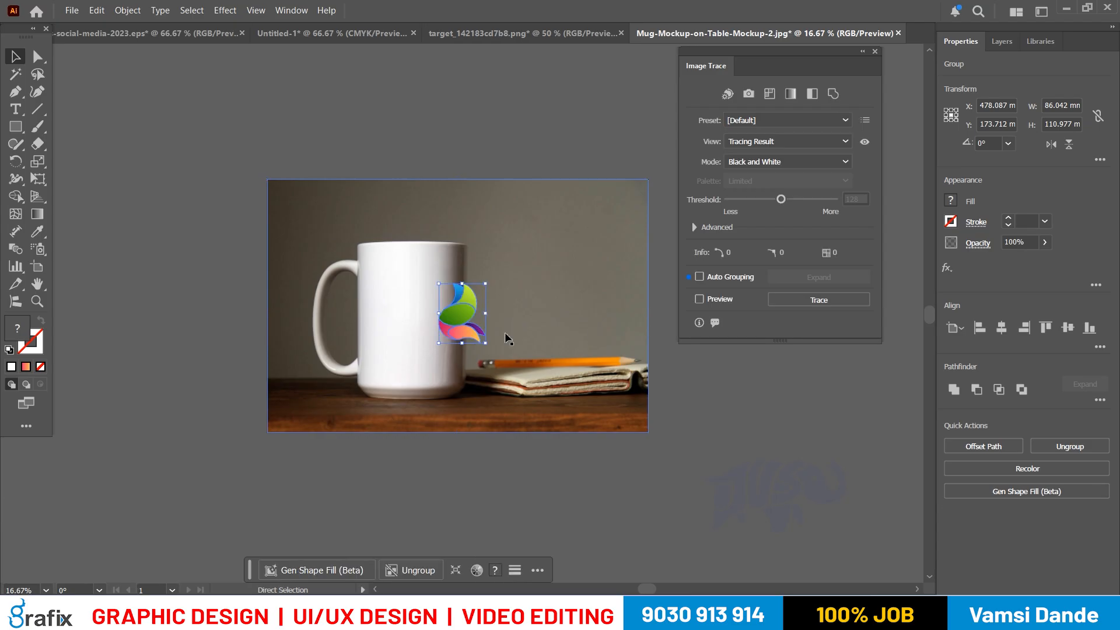
Scale the pasted logo to about 120 × 155 mm with Free Transform and place it on the front of the mug
scroll(487, 329, "up", 2)
key("e")
left_click_drag(501, 232, 528, 197)
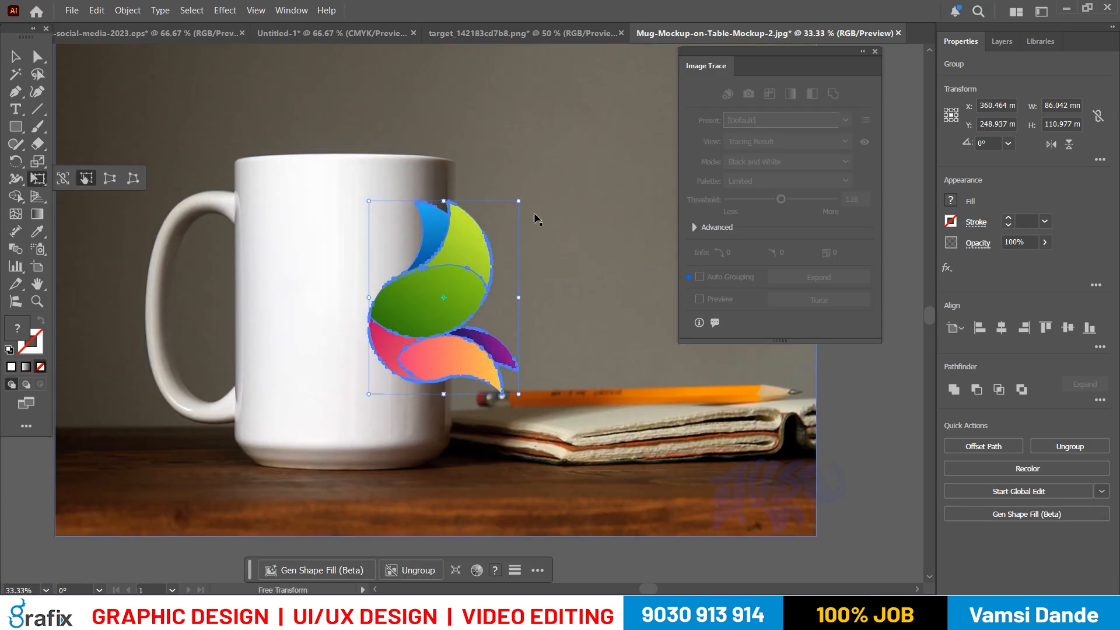
left_click_drag(470, 291, 373, 302)
scroll(500, 320, "down", 1)
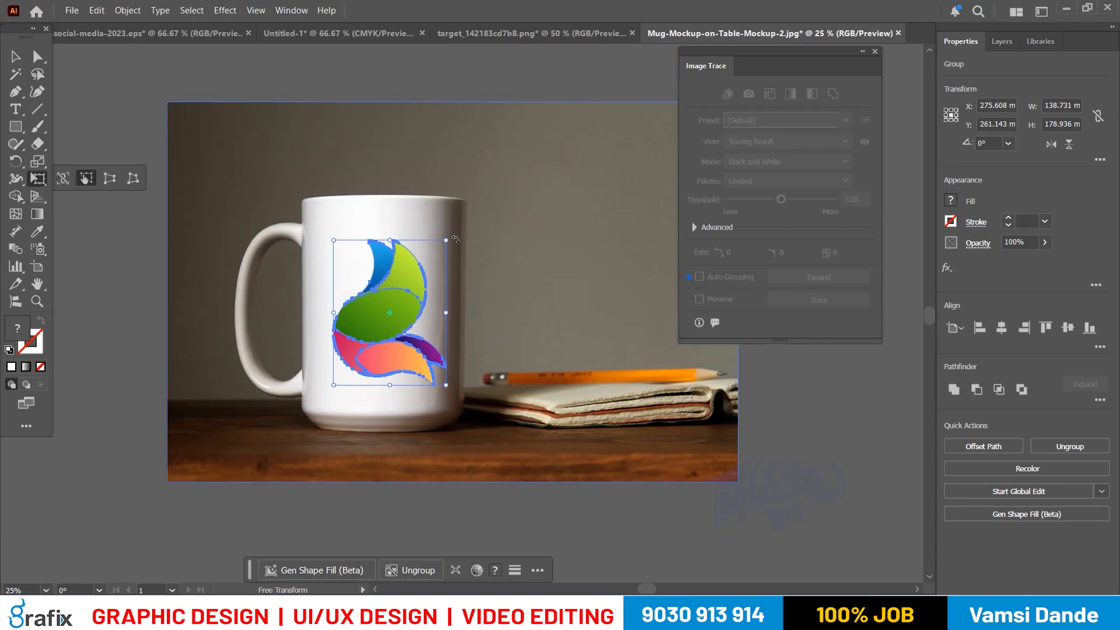
left_click_drag(445, 240, 438, 250)
key("v")
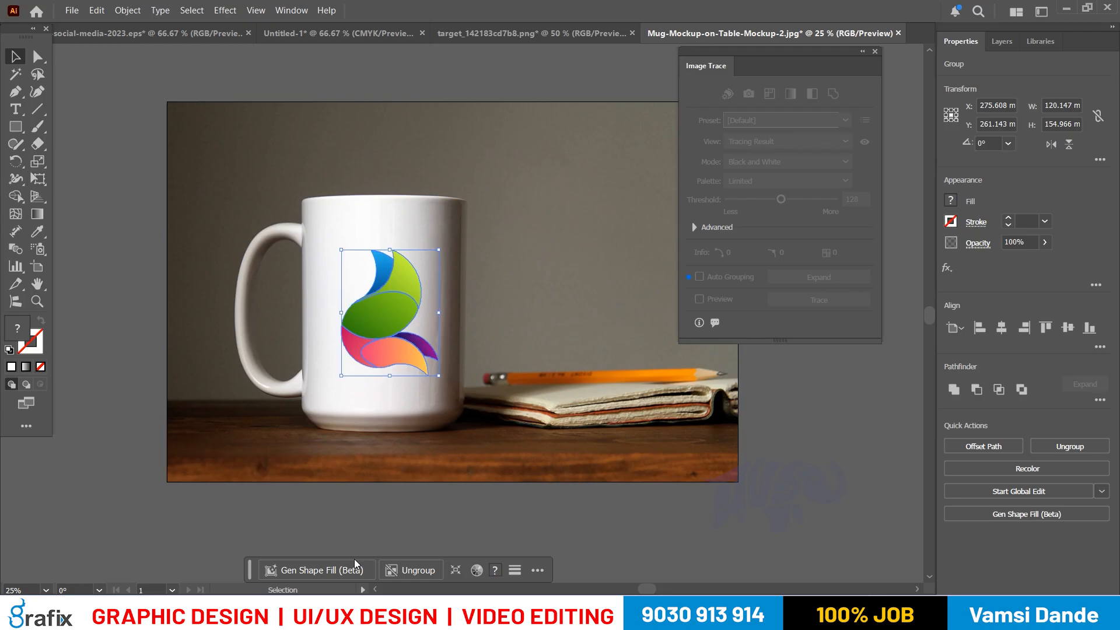
Try to create a mockup from the grouped logo and the mug photo with the Mockup feature
left_click(295, 14)
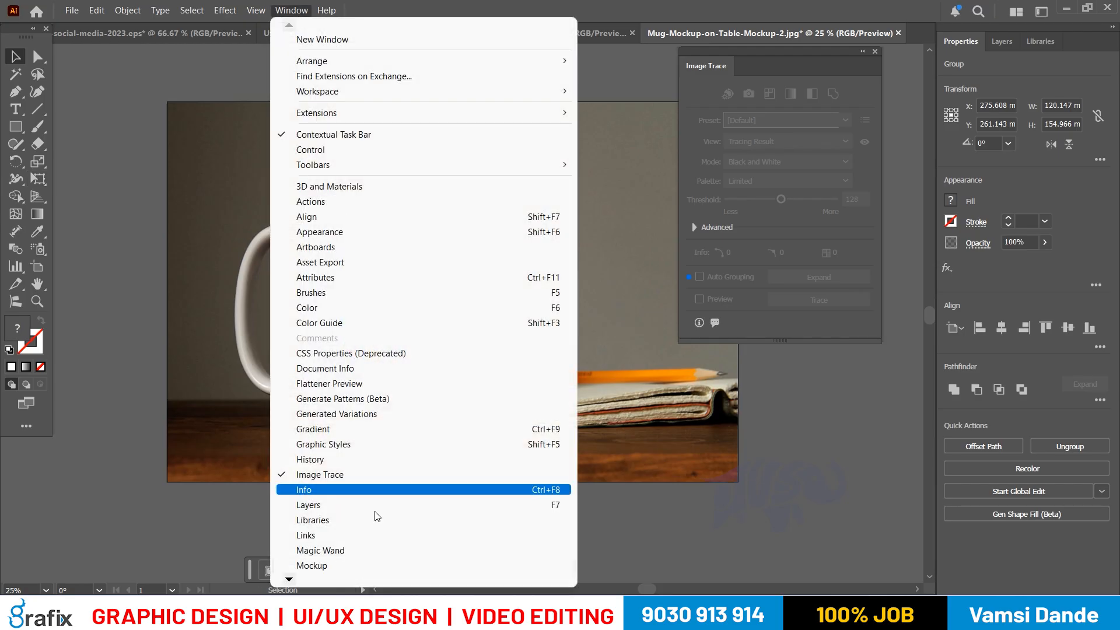
left_click(358, 561)
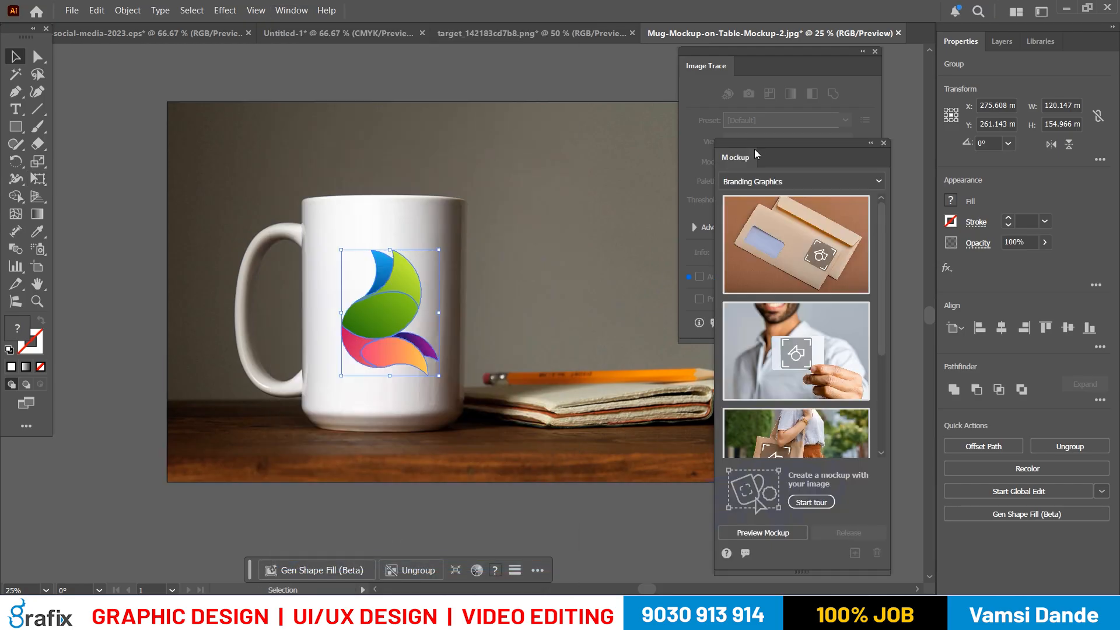
left_click_drag(754, 148, 795, 123)
left_click(452, 298, "shift")
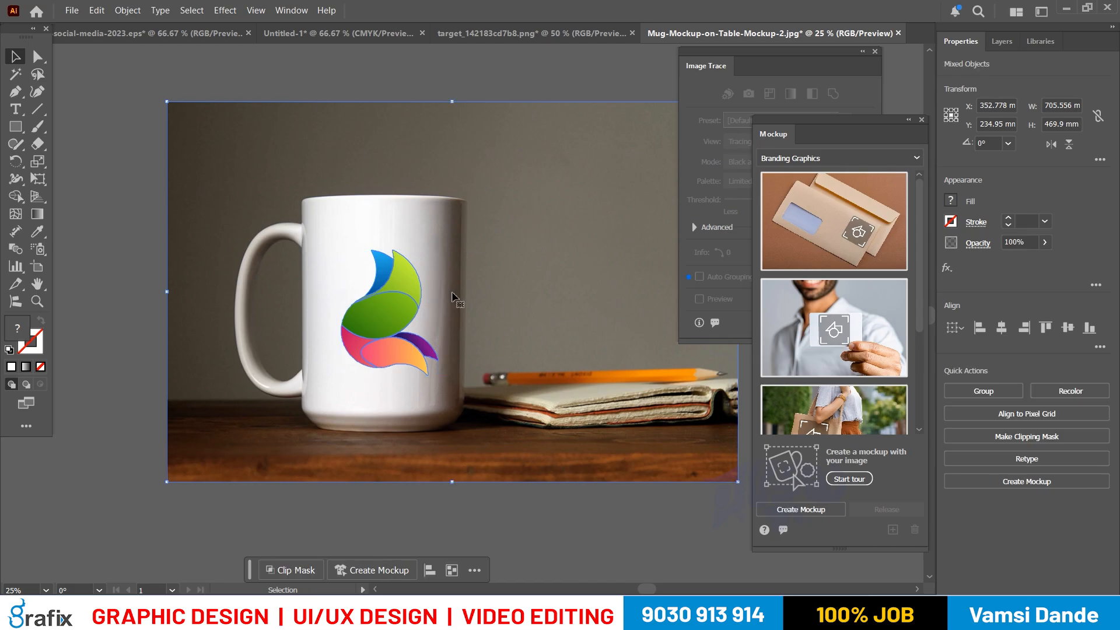
left_click(456, 536)
left_click(397, 327)
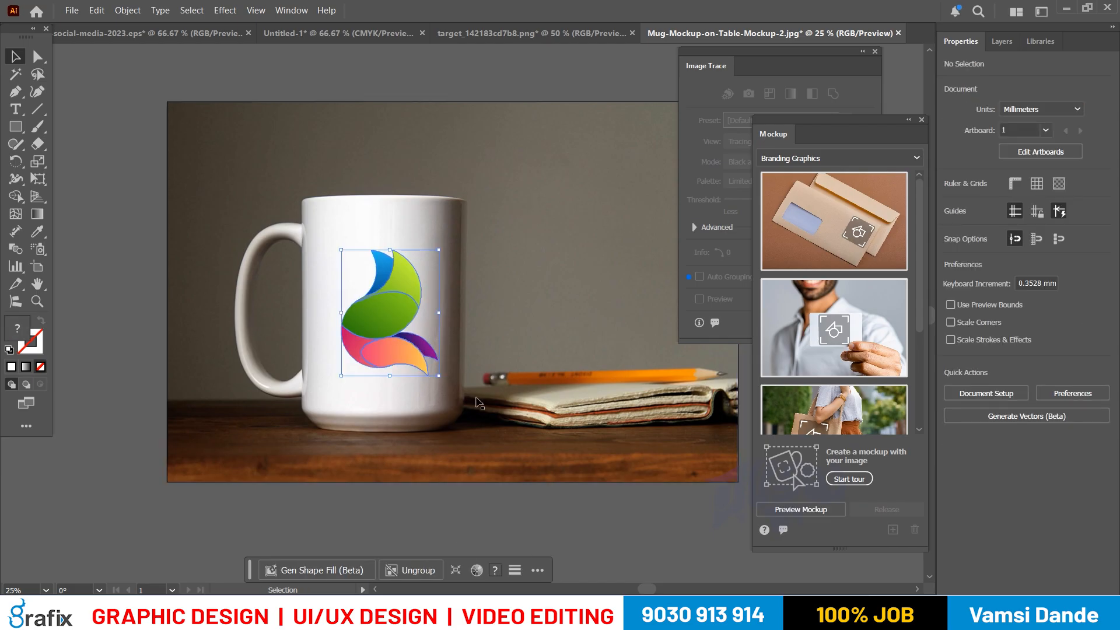
left_click(583, 352, "shift")
left_click(806, 511)
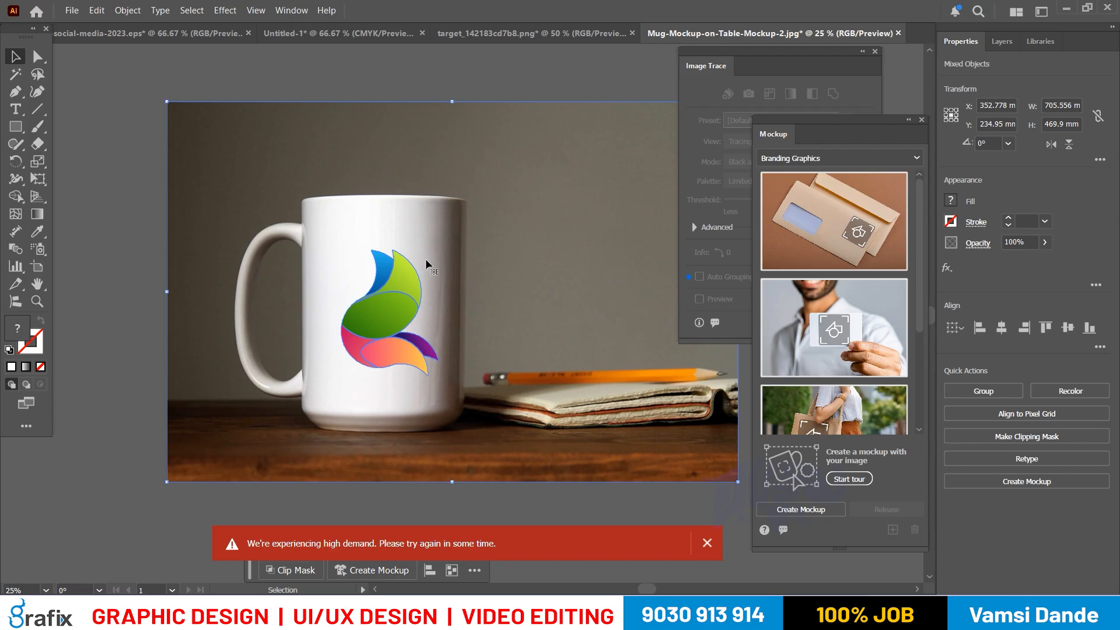
left_click(921, 119)
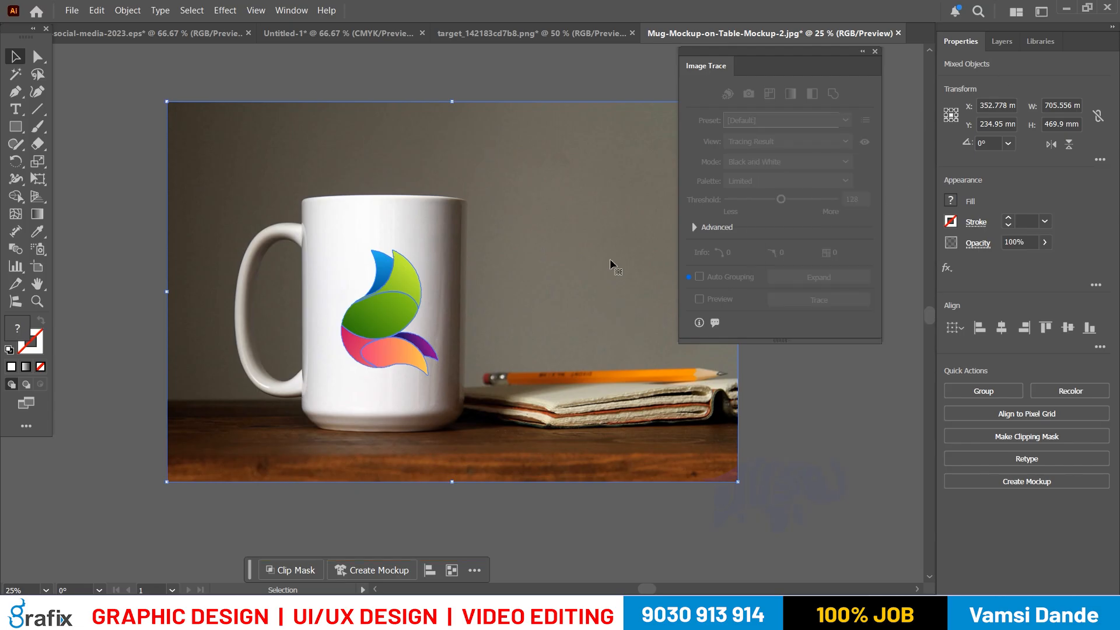
left_click_drag(454, 291, 531, 274)
key("ctrl+z")
key("ctrl+z")
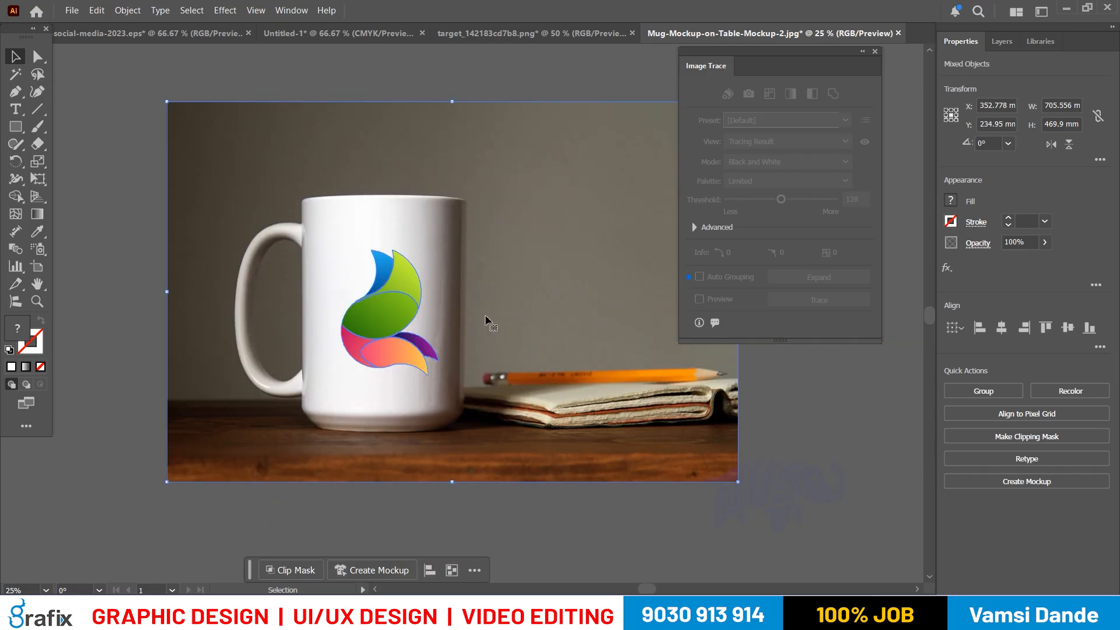